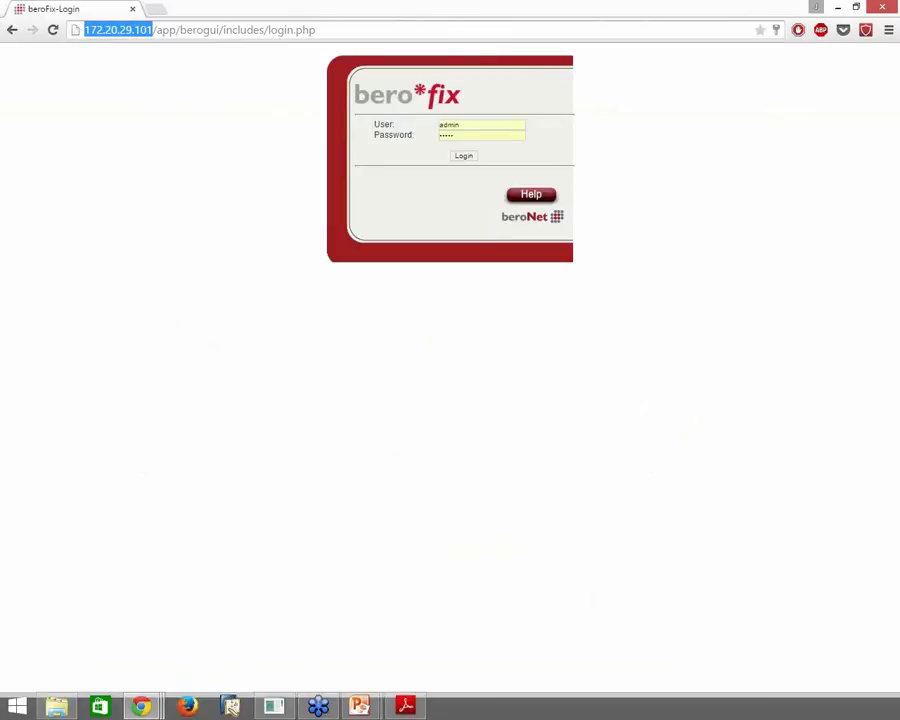
# Bring the bfdetect console into full view, showing the 14 detected beroFix devices
pyautogui.hotkey('alt', 'Tab')
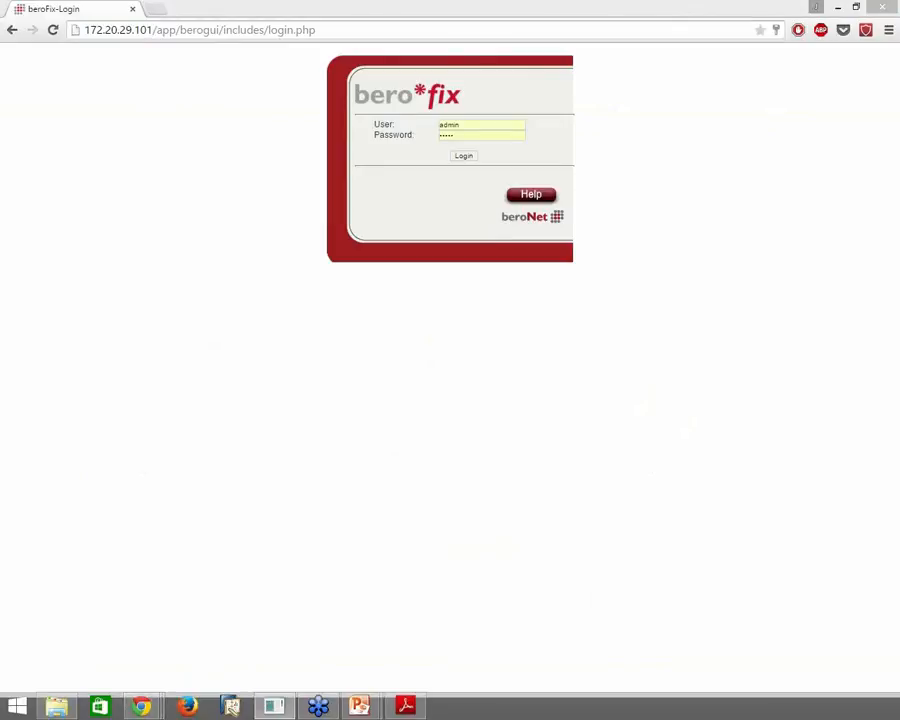
pyautogui.moveTo(899, 68); pyautogui.dragTo(615, 106)
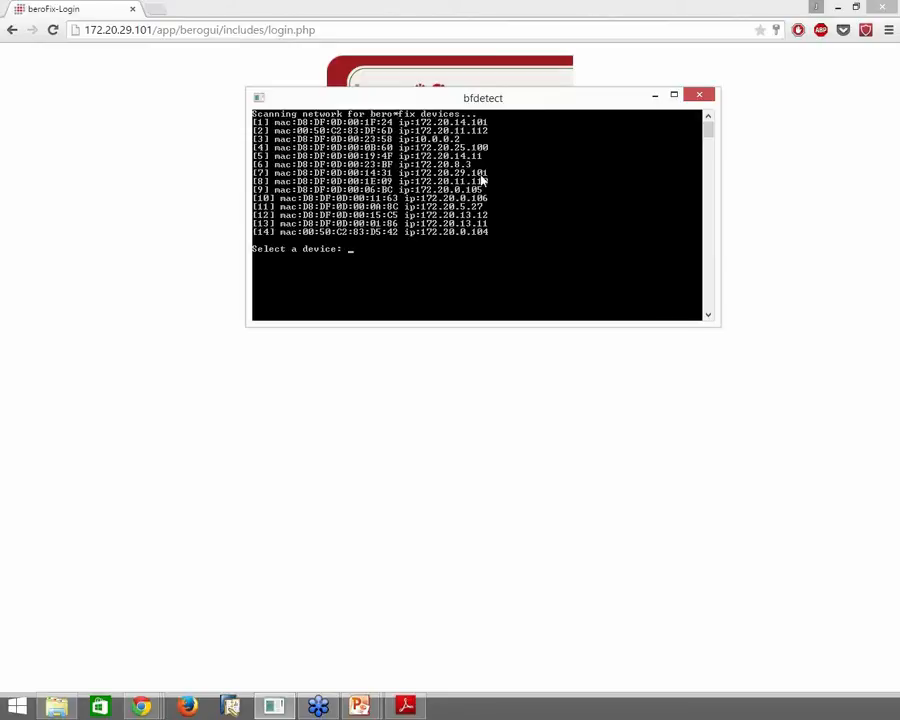
# Log in to the beroFix web interface as admin to reach the STATE overview
pyautogui.click(182, 93)
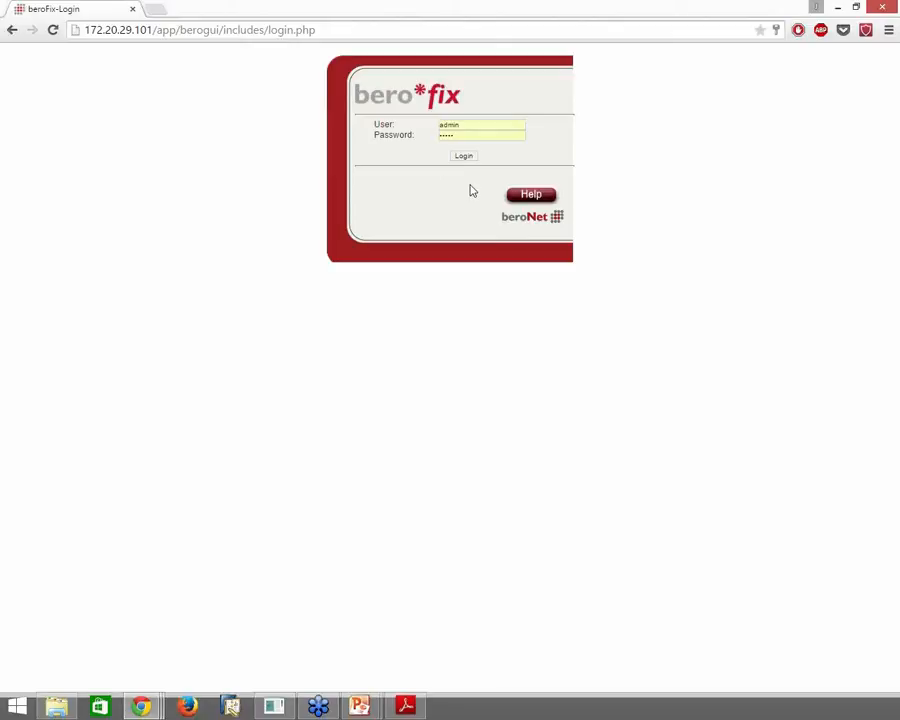
pyautogui.click(467, 133)
pyautogui.click(466, 157)
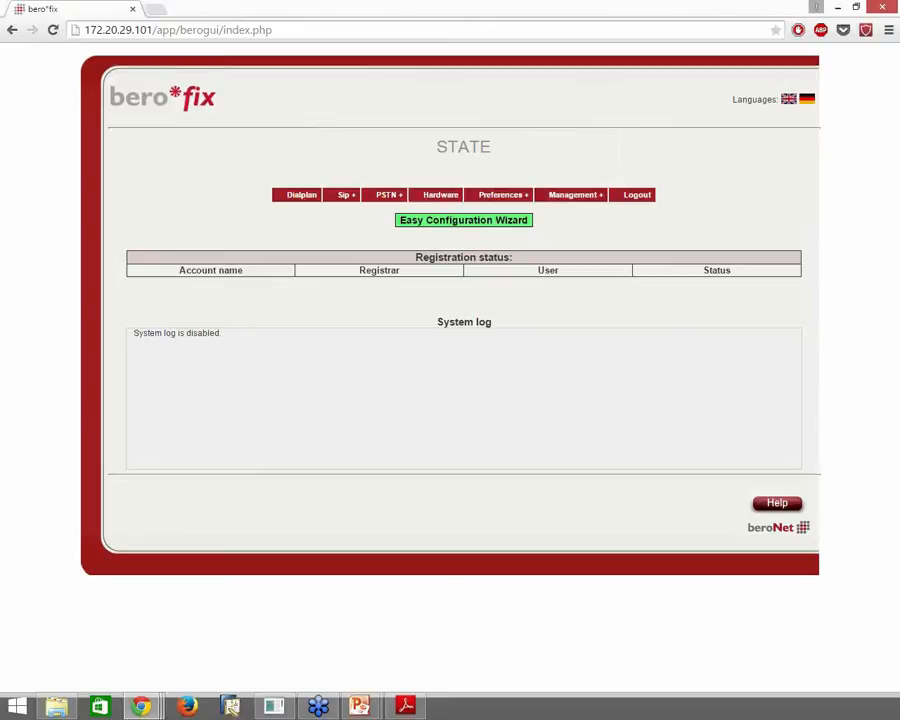
# Switch back to the bfdetect console listing the 14 detected devices
pyautogui.hotkey('alt', 'Tab')
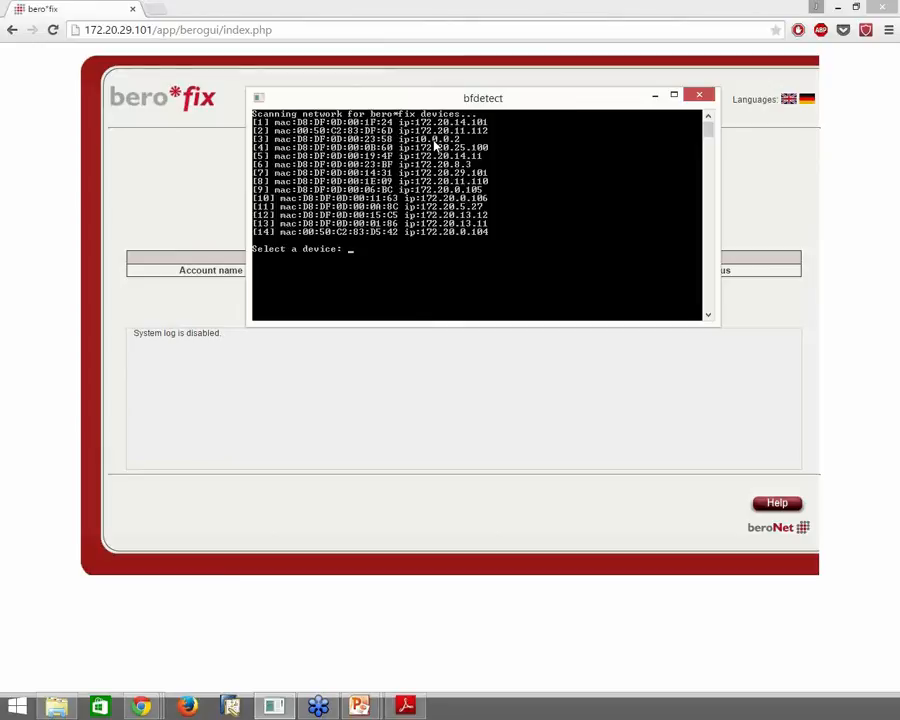
# Select device 3 in bfdetect to view IP 10.0.0.2 and gateway 10.0.0.1, then move the console aside
pyautogui.write('3')
pyautogui.press('Return')
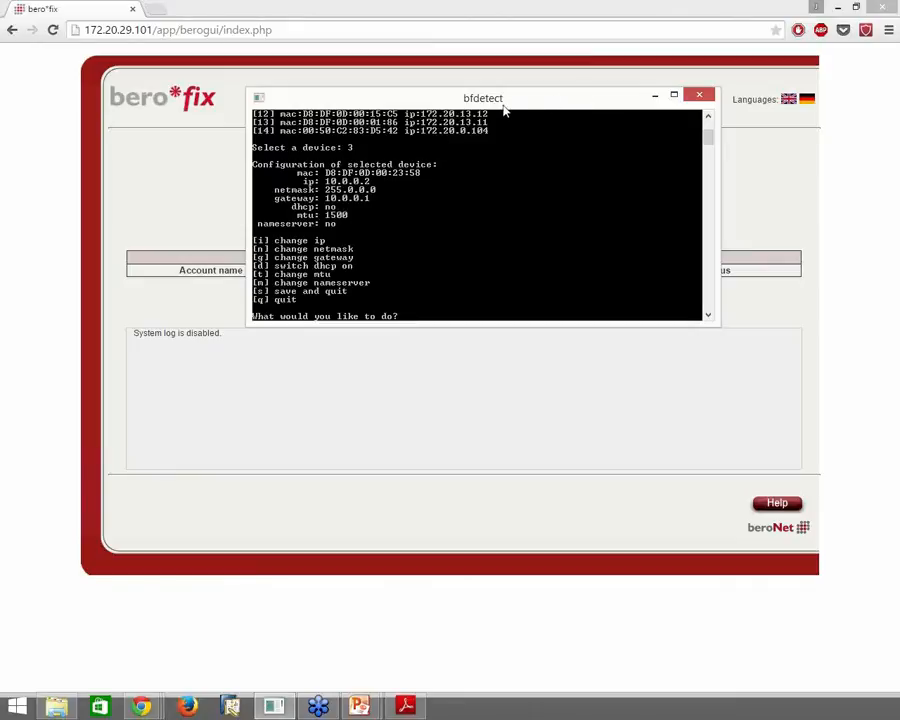
pyautogui.moveTo(506, 100); pyautogui.dragTo(899, 100)
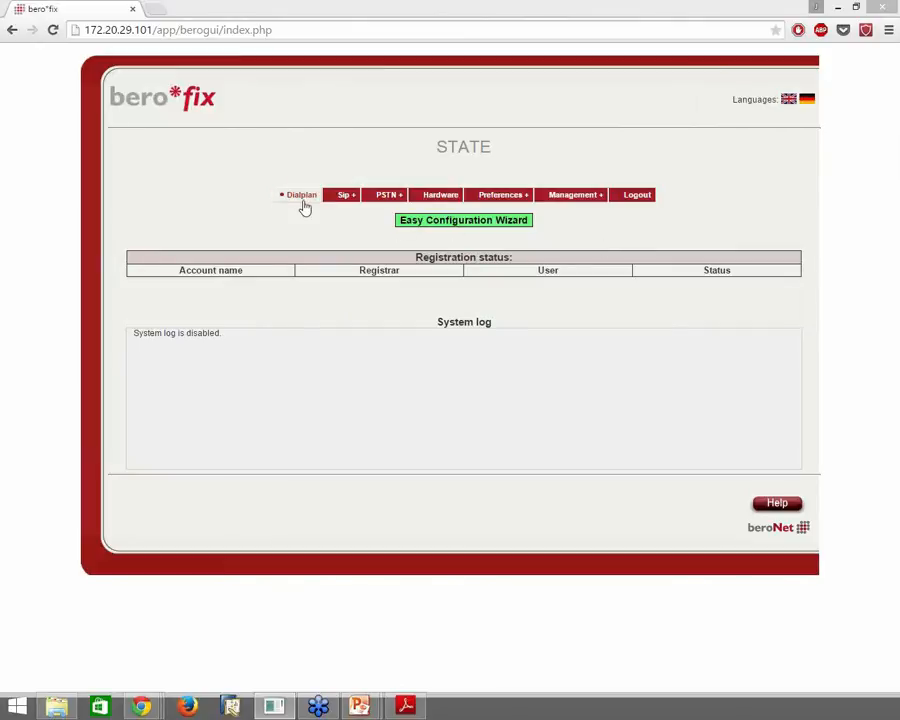
# Open the beroFix Hardware page showing card bf2S02FXS with two BRI and two FXS ports
pyautogui.moveTo(420, 204)
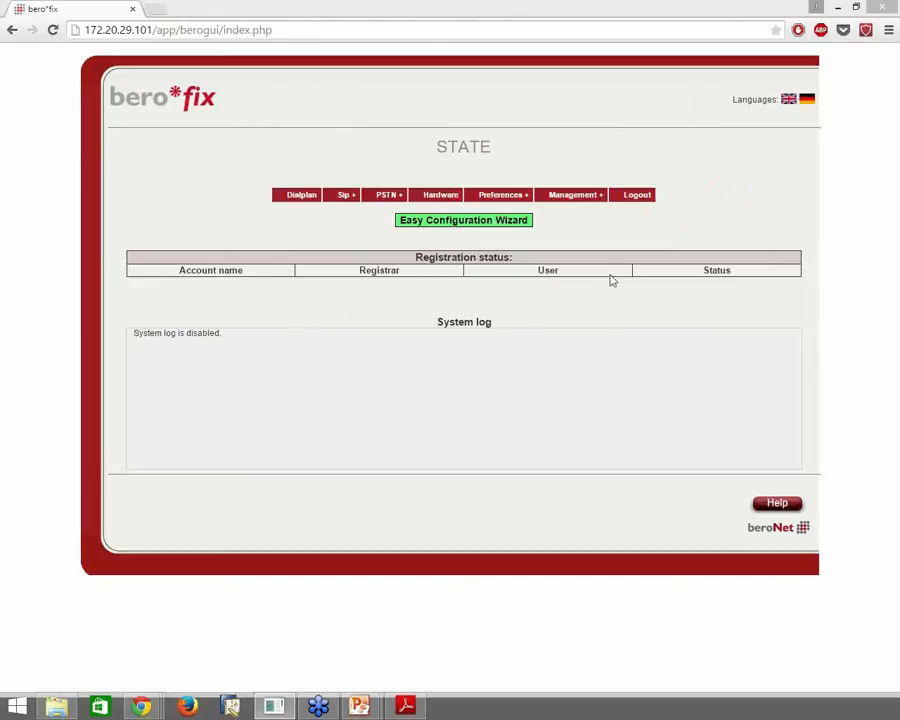
pyautogui.moveTo(596, 204)
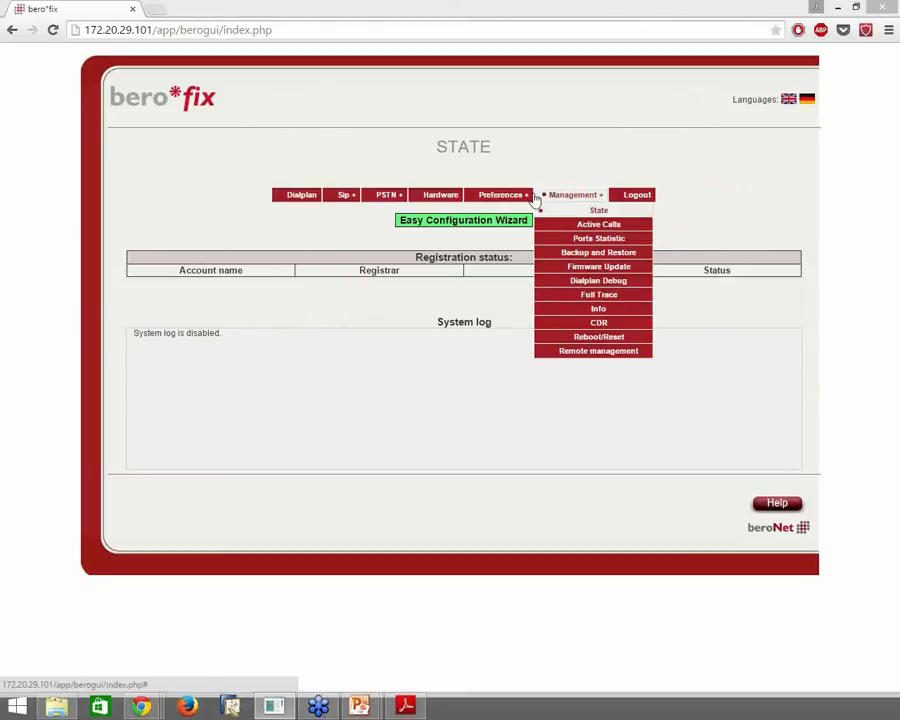
pyautogui.moveTo(514, 198)
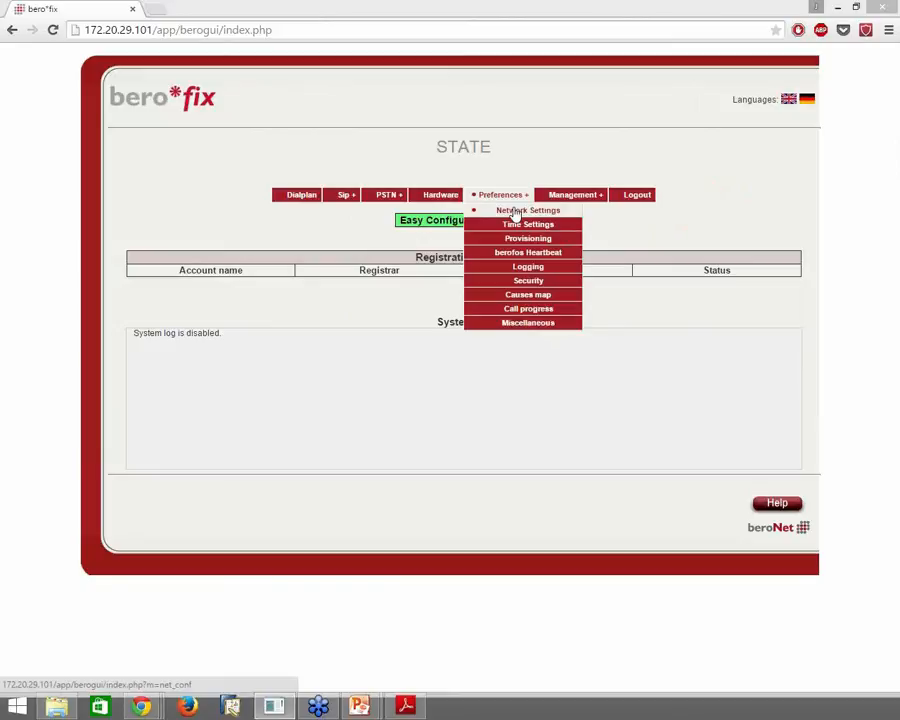
pyautogui.click(454, 198)
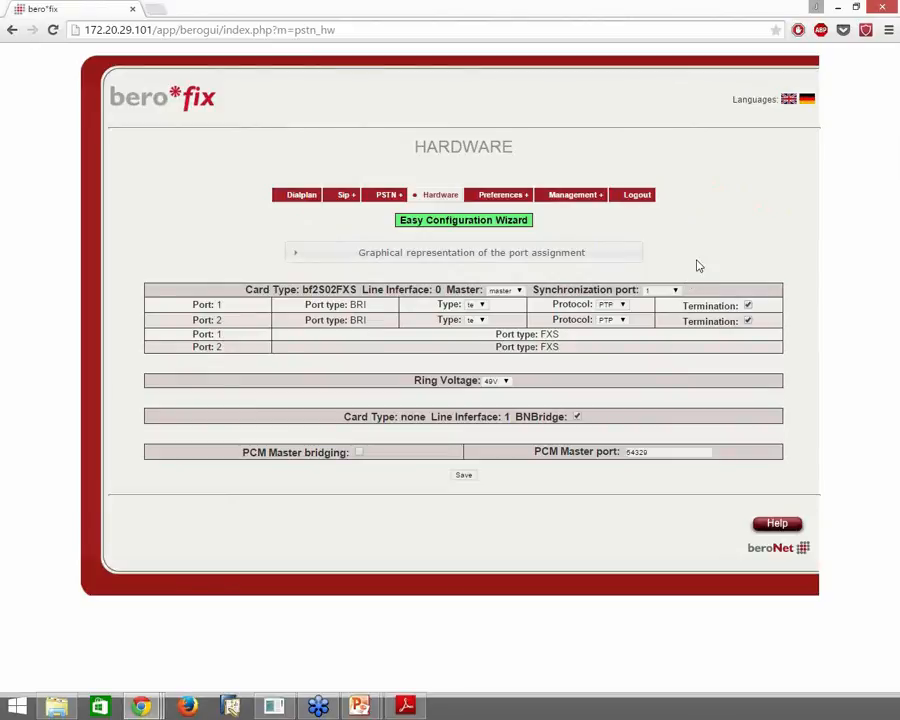
# Expand the port assignment diagram and check Port 1's type, leaving both BRI ports at TE
pyautogui.click(569, 256)
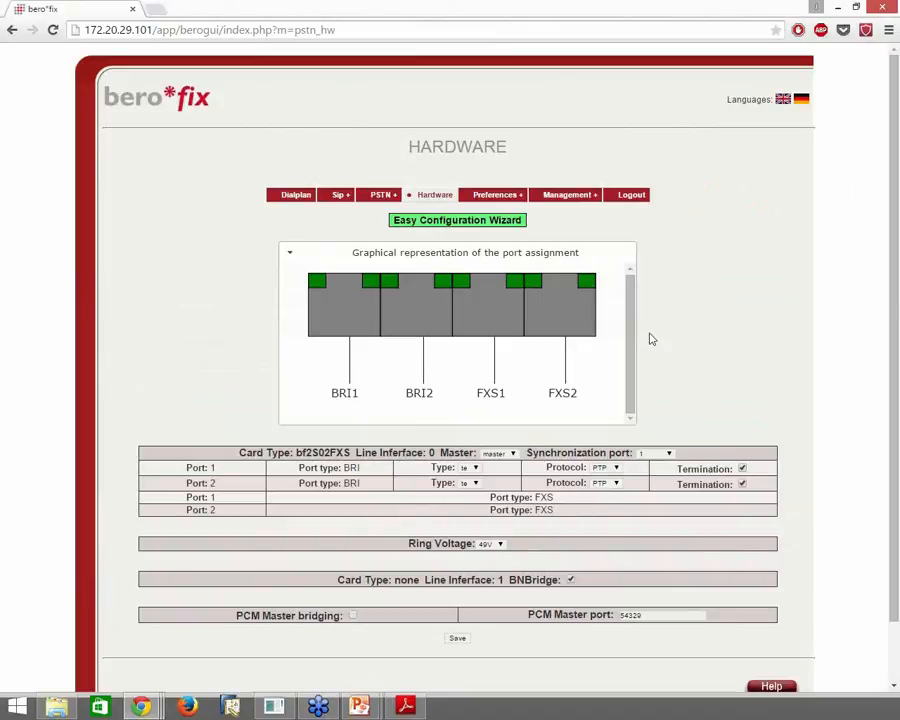
pyautogui.scroll(-1, 786, 342)
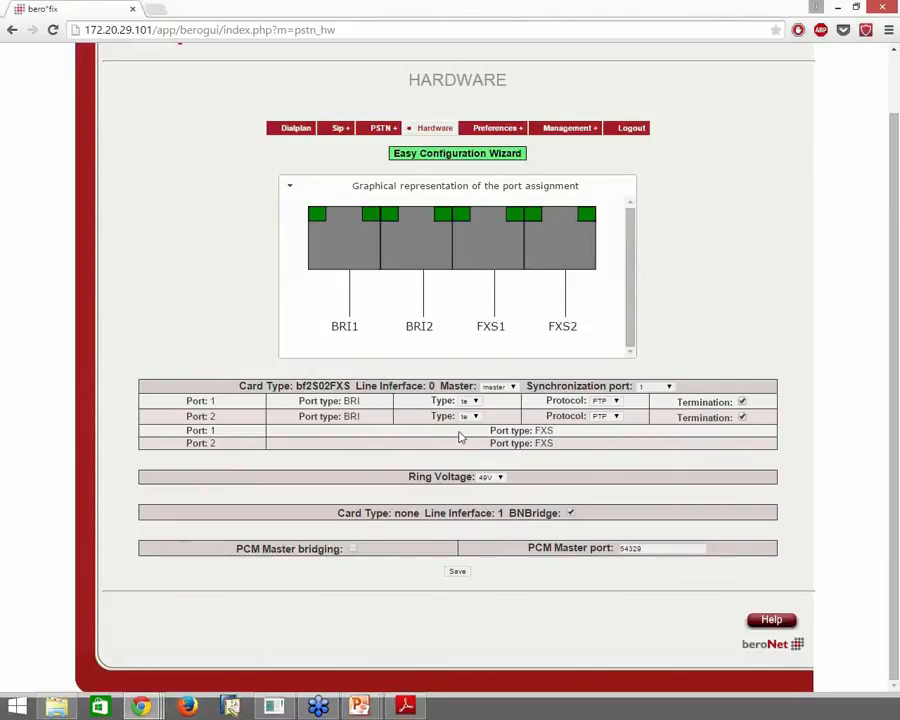
pyautogui.moveTo(479, 410)
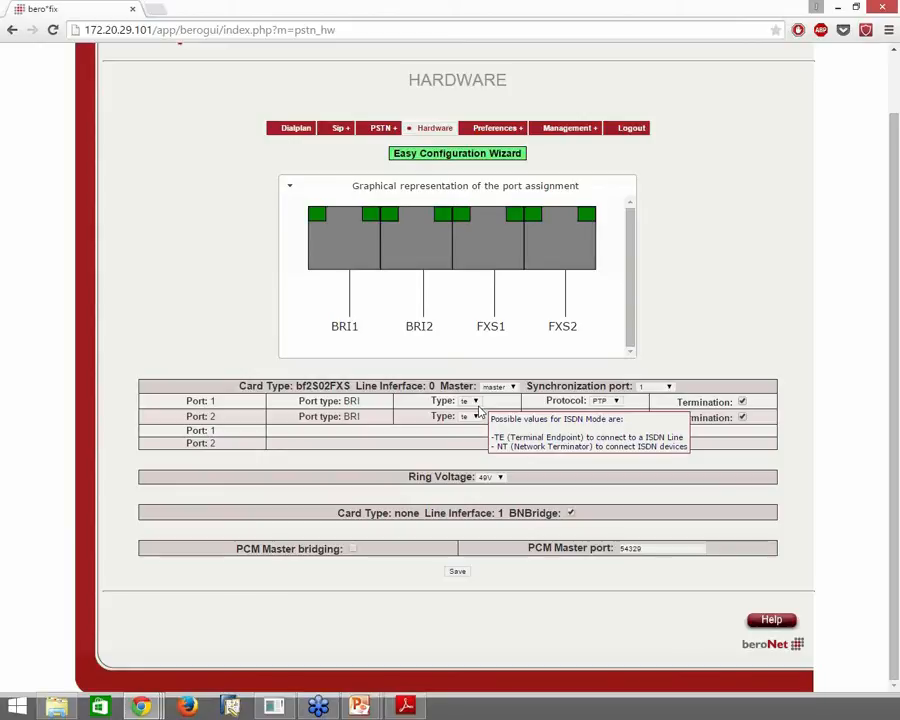
pyautogui.click(476, 403)
pyautogui.click(687, 351)
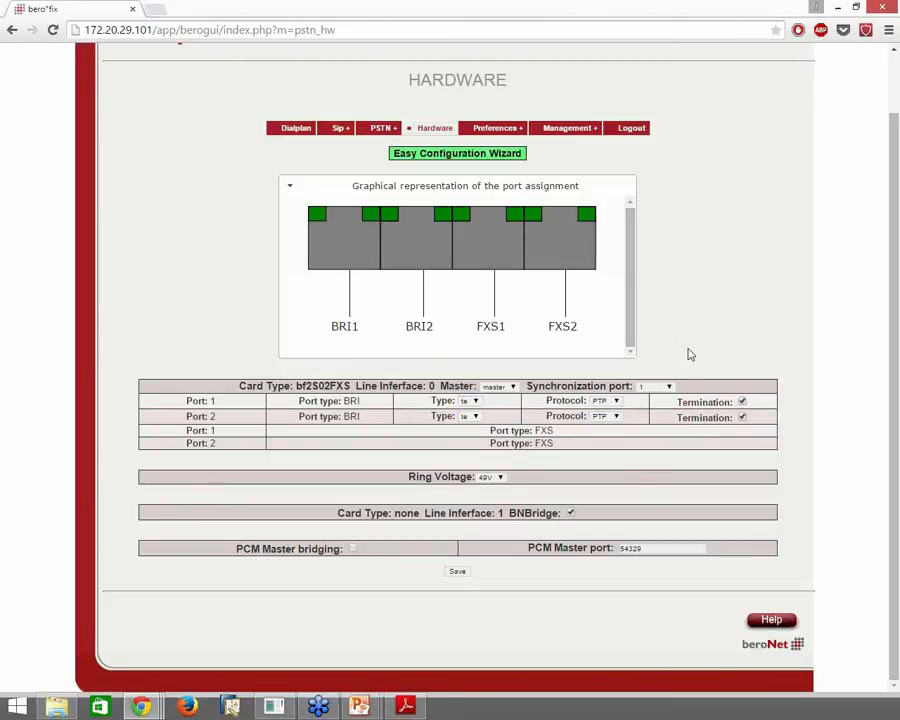
pyautogui.scroll(1, 535, 540)
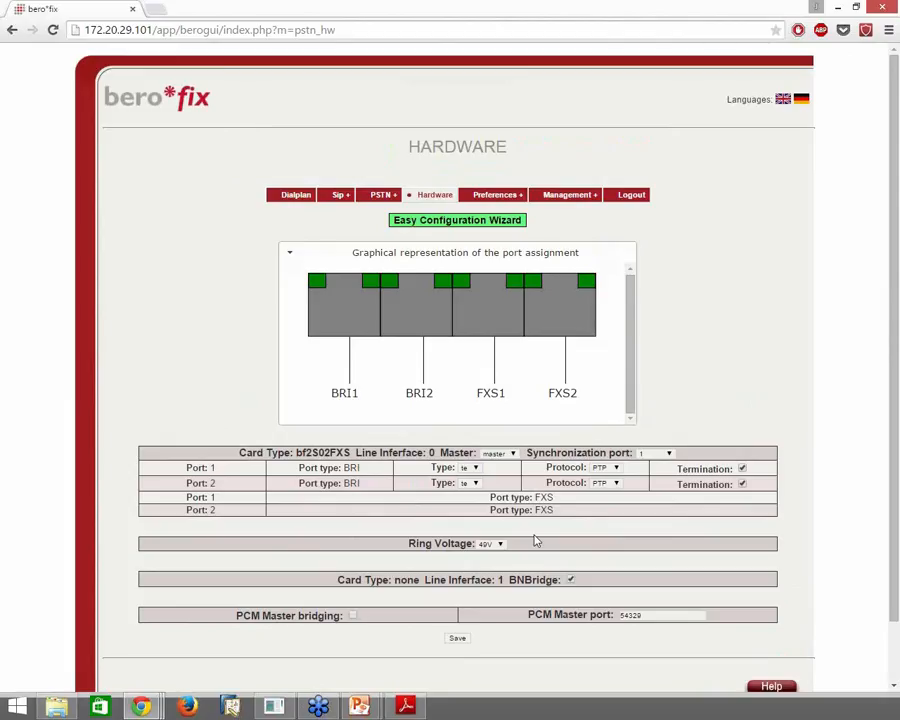
pyautogui.moveTo(381, 194)
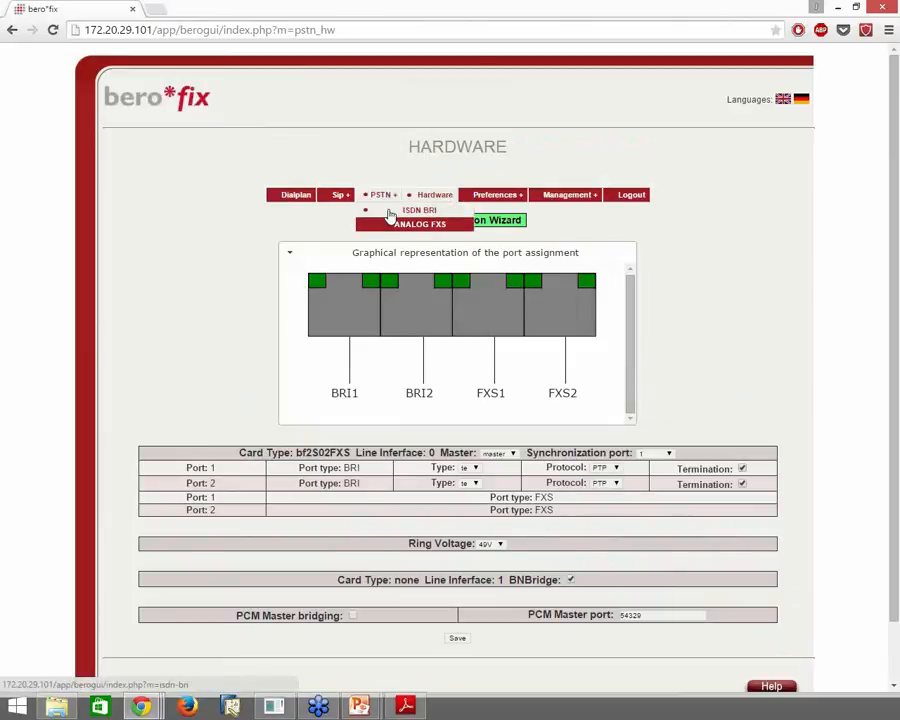
# Go to PSTN+ > ISDN BRI to open the empty BRI group configuration page
pyautogui.moveTo(344, 200)
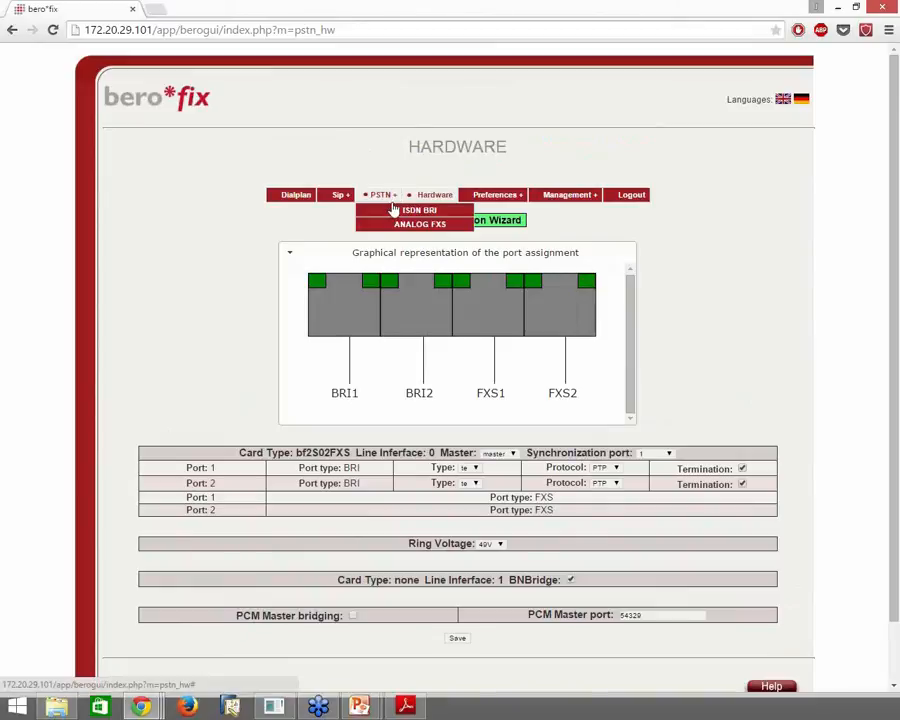
pyautogui.click(395, 211)
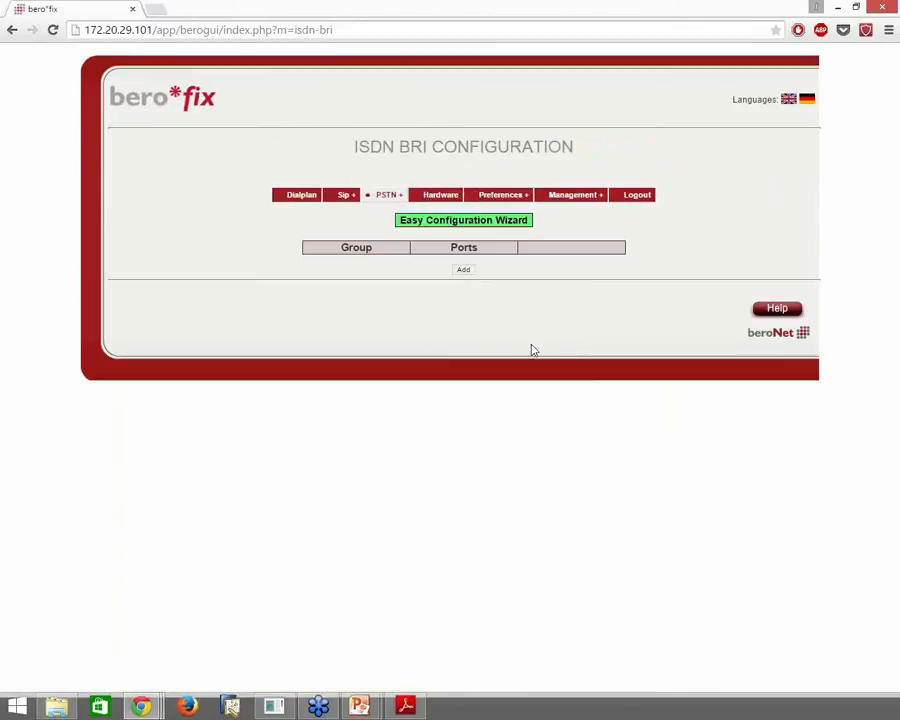
# Add a new ISDN BRI group and enlarge its settings window to show the whole form
pyautogui.click(466, 275)
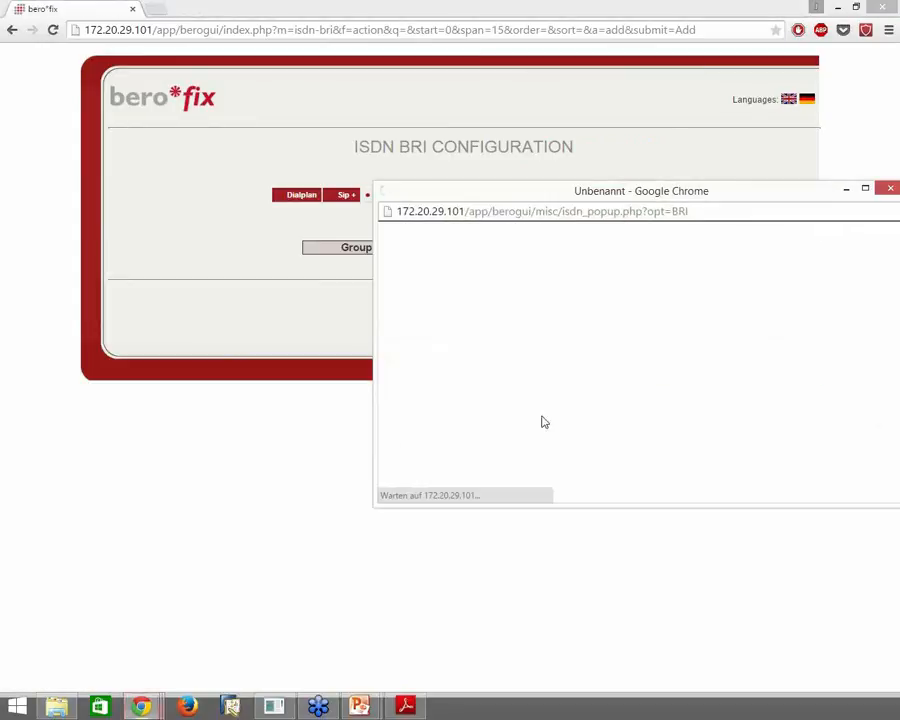
pyautogui.moveTo(667, 185); pyautogui.dragTo(526, 197)
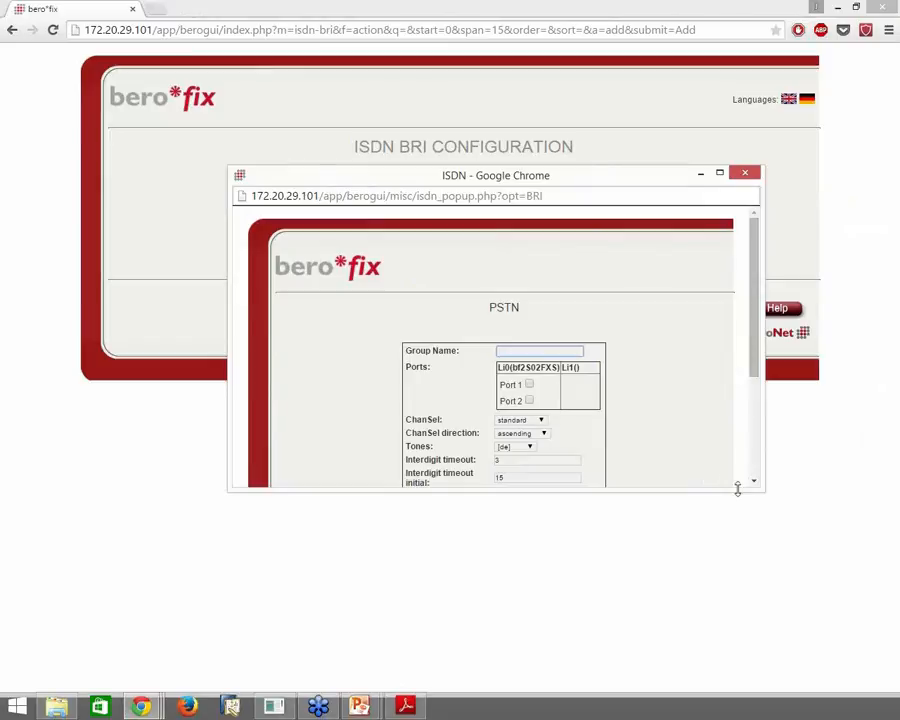
pyautogui.moveTo(763, 492); pyautogui.dragTo(766, 643)
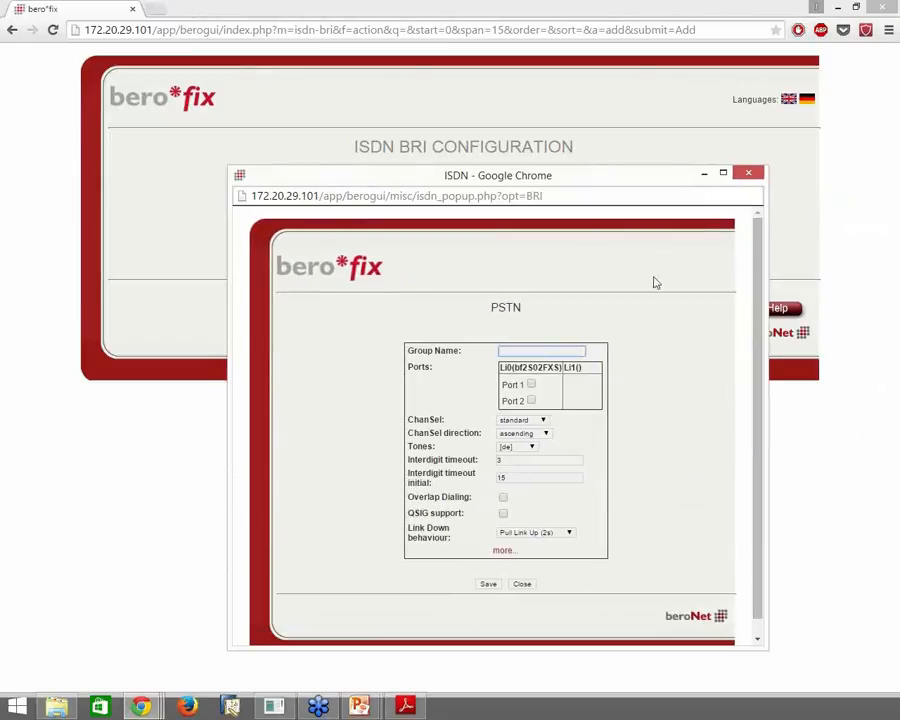
pyautogui.moveTo(639, 168); pyautogui.dragTo(637, 87)
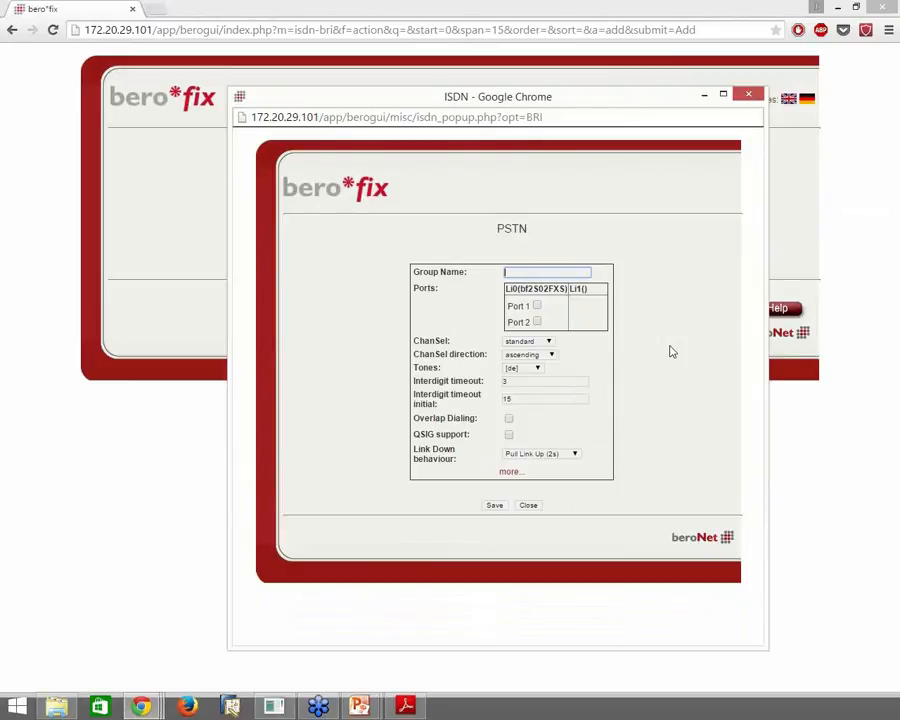
# Name the group BRI, include ports 1 and 2, and keep tones at [de]
pyautogui.write('BRI')
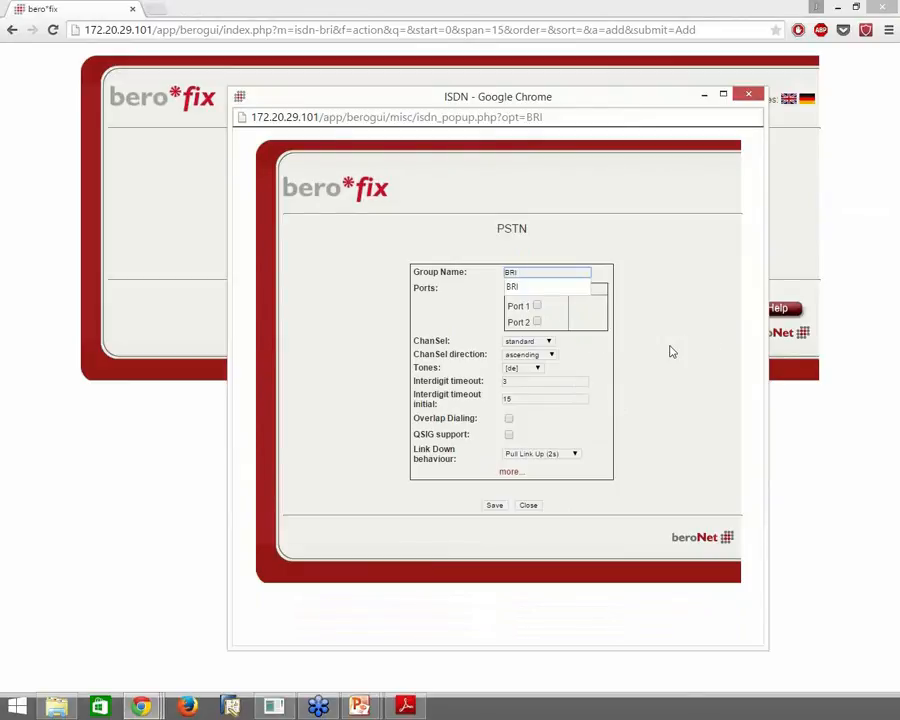
pyautogui.click(667, 350)
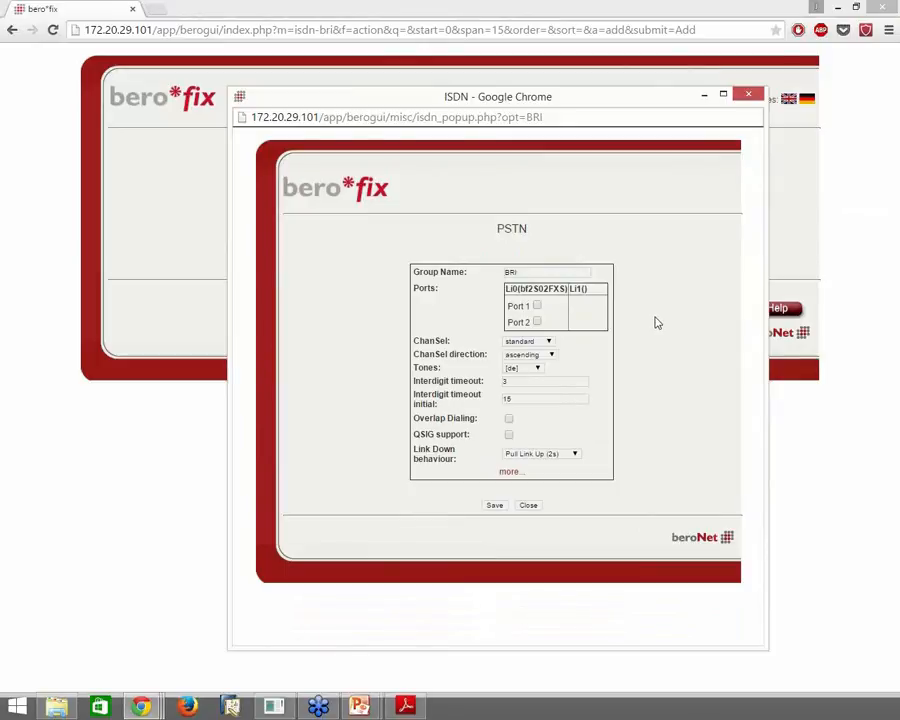
pyautogui.click(537, 305)
pyautogui.click(537, 322)
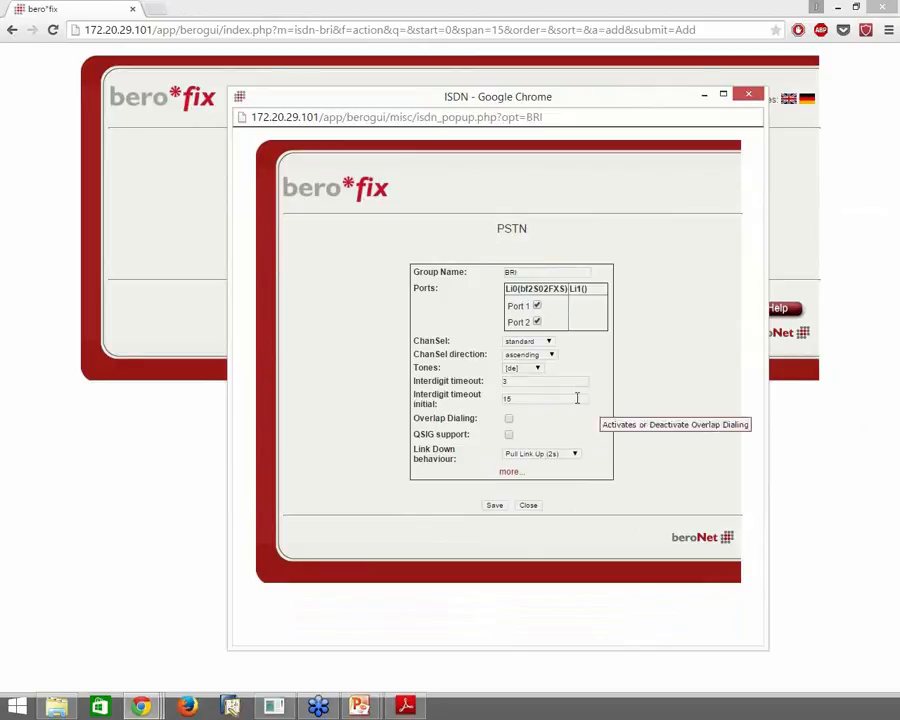
pyautogui.click(537, 369)
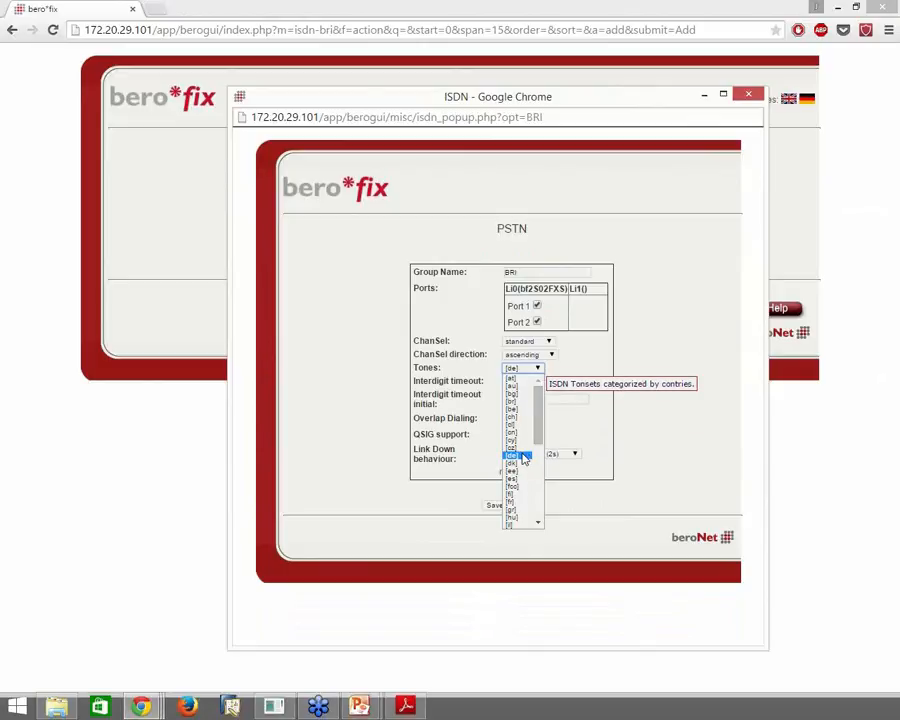
pyautogui.click(516, 456)
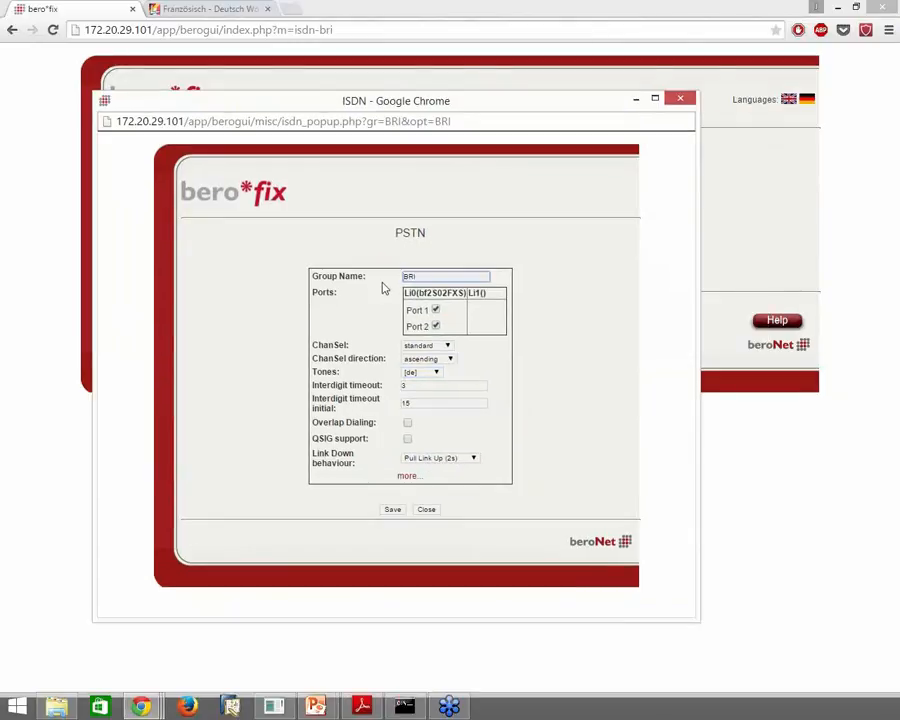
pyautogui.click(406, 277)
pyautogui.click(435, 310)
# Save the BRI group for ports 1 and 2 from the bottom of its settings window
pyautogui.click(412, 479)
pyautogui.click(409, 478)
pyautogui.scroll(-5, 610, 452)
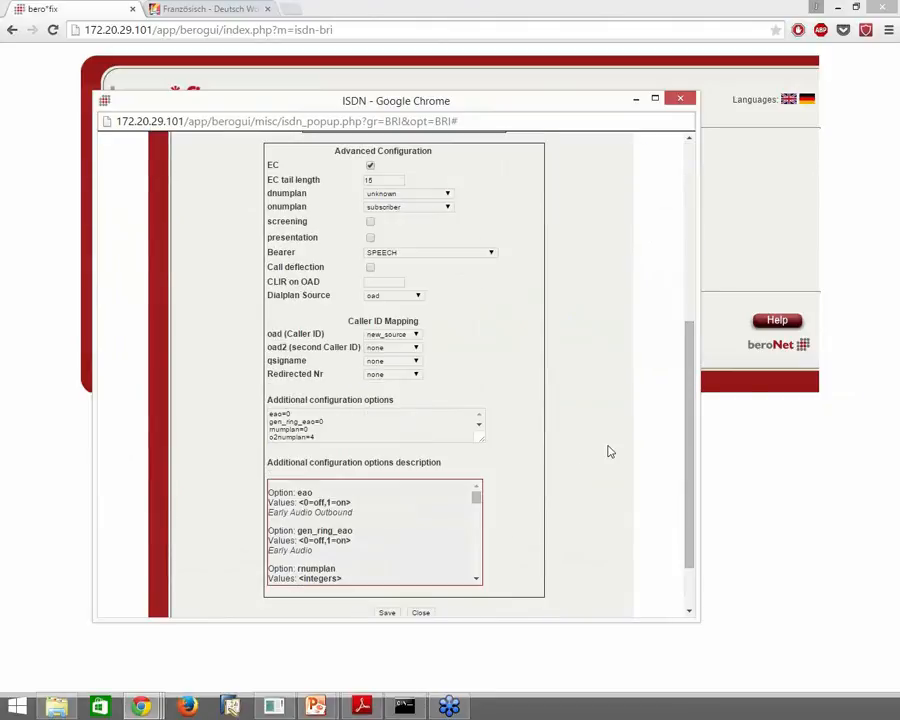
pyautogui.scroll(5, 610, 452)
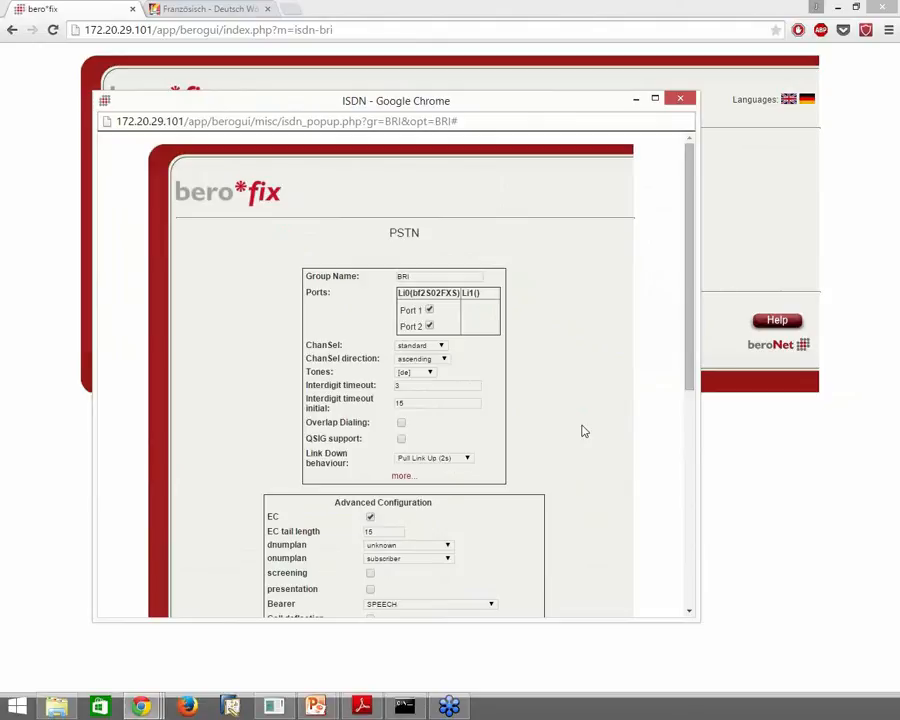
pyautogui.scroll(-5, 584, 430)
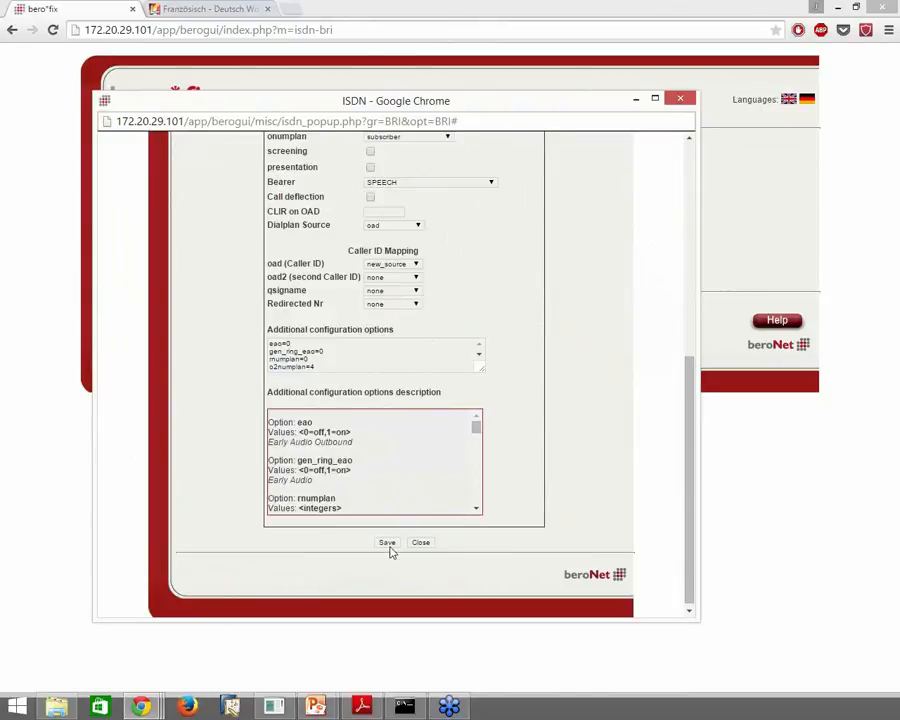
pyautogui.click(390, 545)
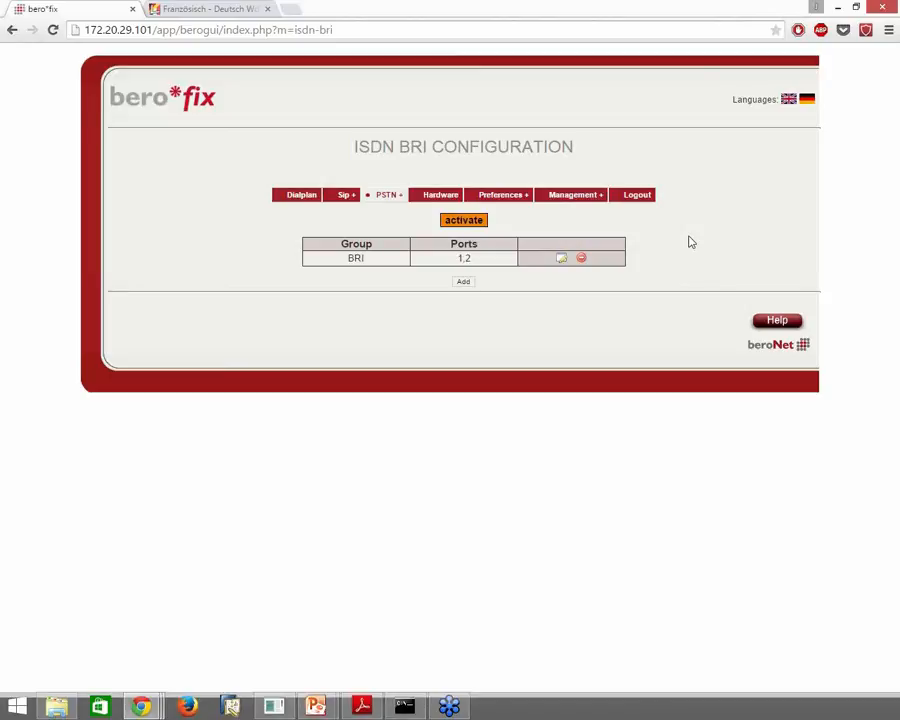
# Activate the pending BRI group configuration, confirming that ongoing calls will end
pyautogui.click(470, 222)
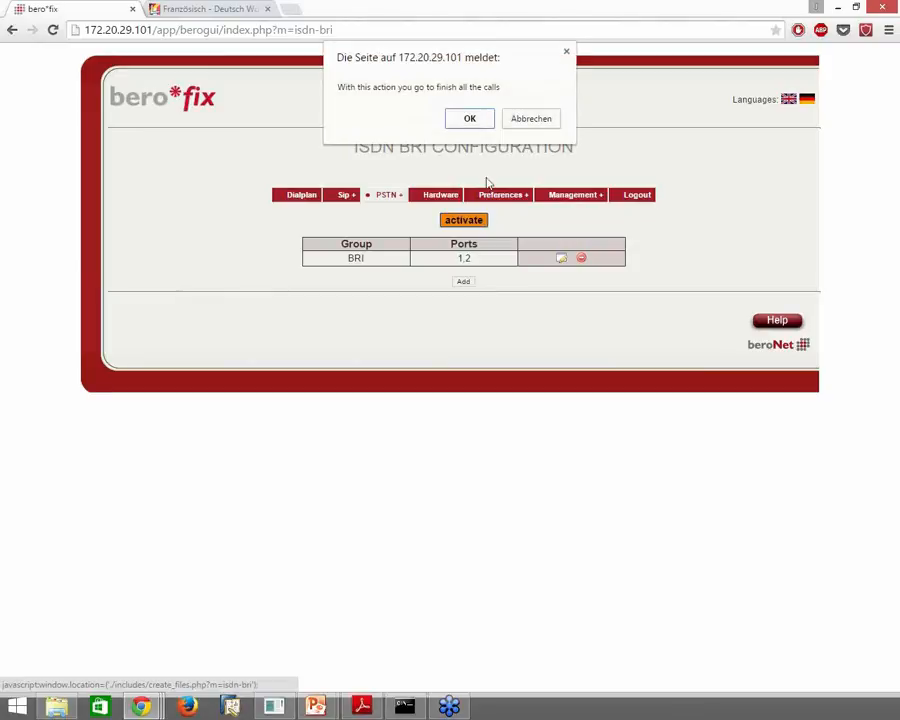
pyautogui.click(481, 120)
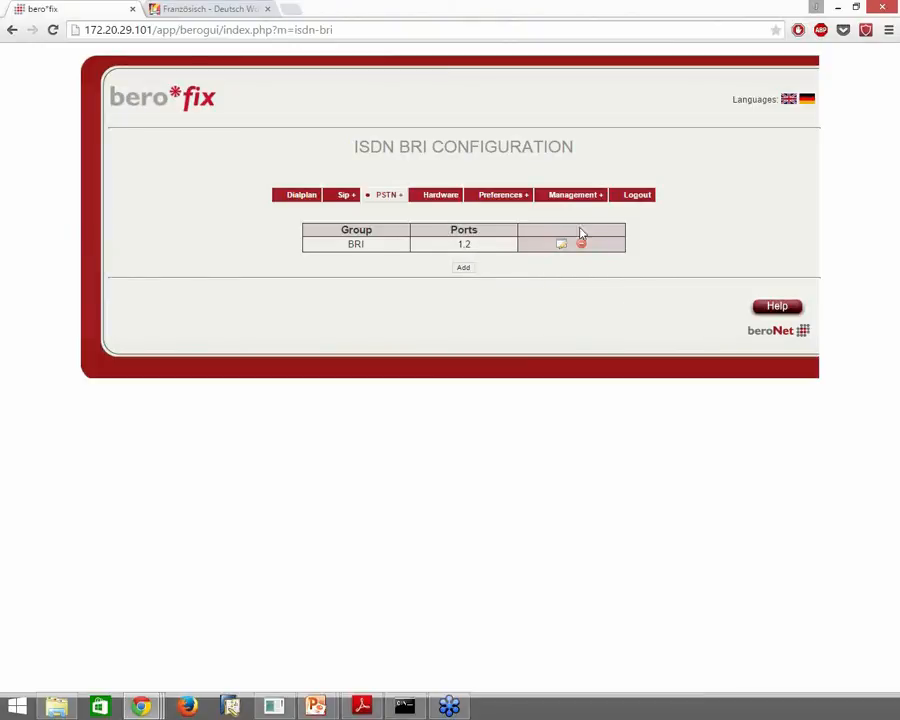
# Check the ISDN port status on the State page, then go to the Analog FXS configuration
pyautogui.moveTo(587, 210)
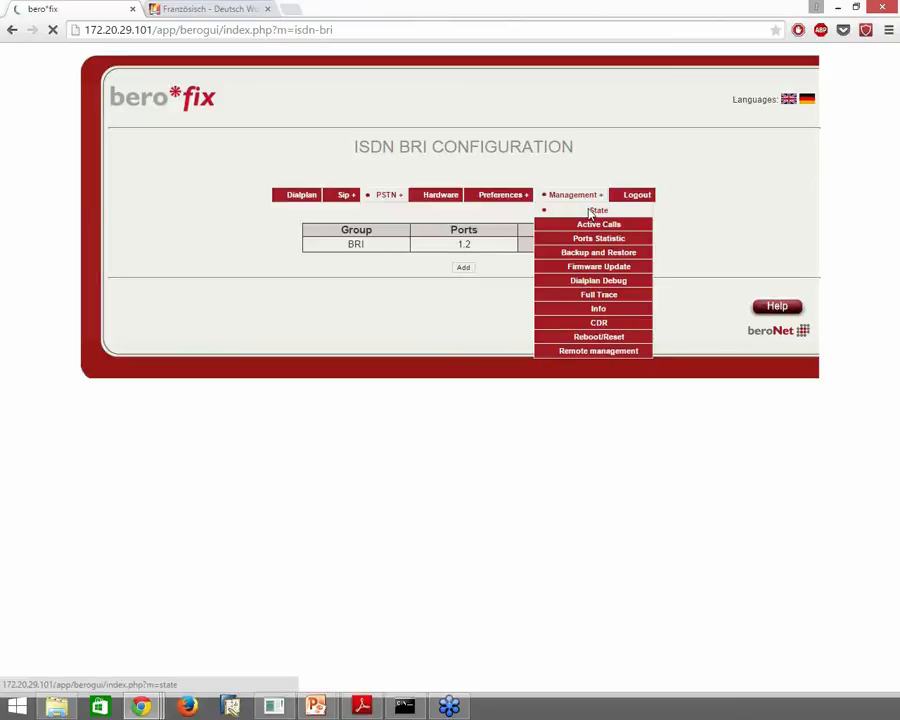
pyautogui.click(590, 212)
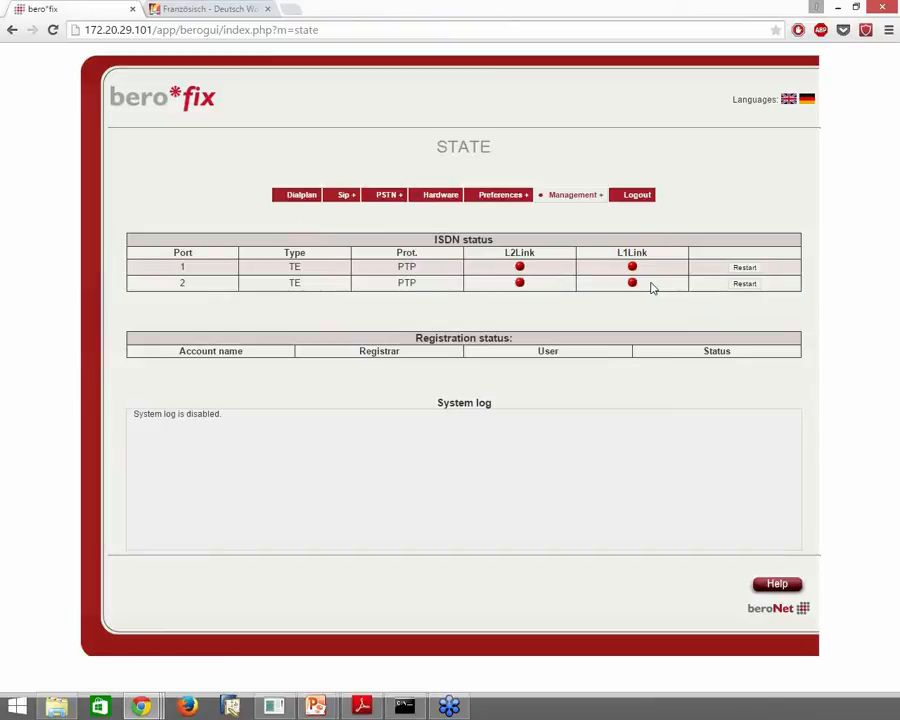
pyautogui.click(393, 226)
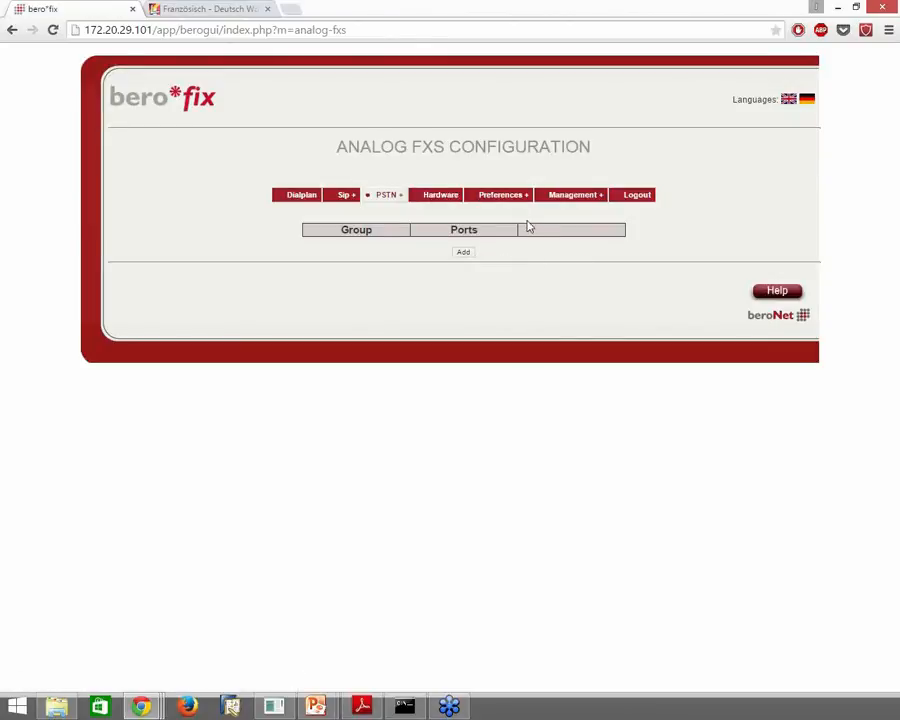
# Review the hardware port settings, keeping port 2 in te mode
pyautogui.click(457, 195)
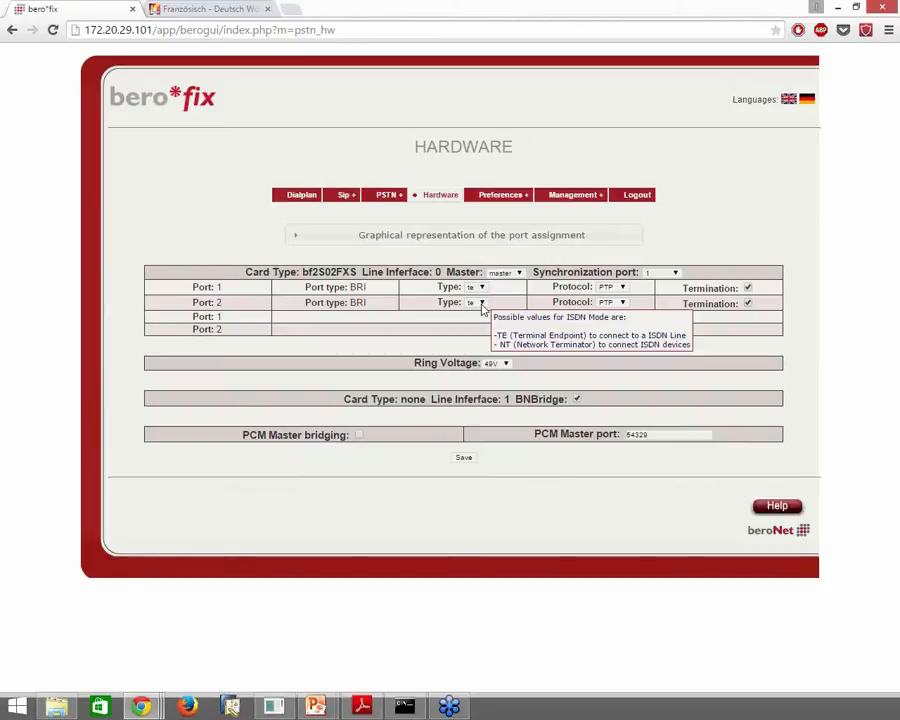
pyautogui.click(479, 302)
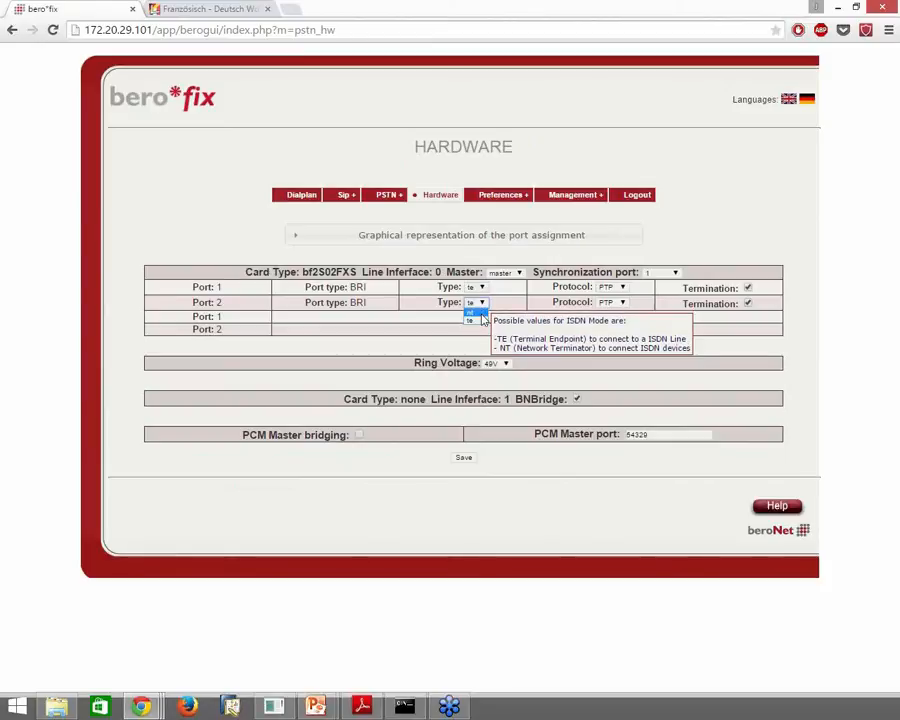
pyautogui.click(482, 318)
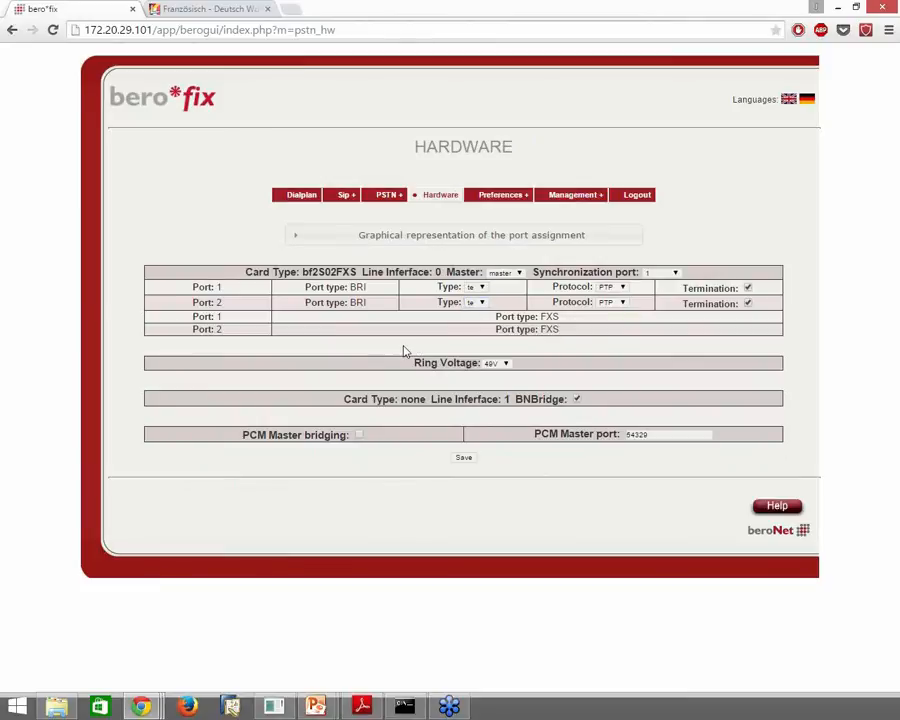
# Start adding a new group on the Analog FXS configuration page
pyautogui.moveTo(403, 222)
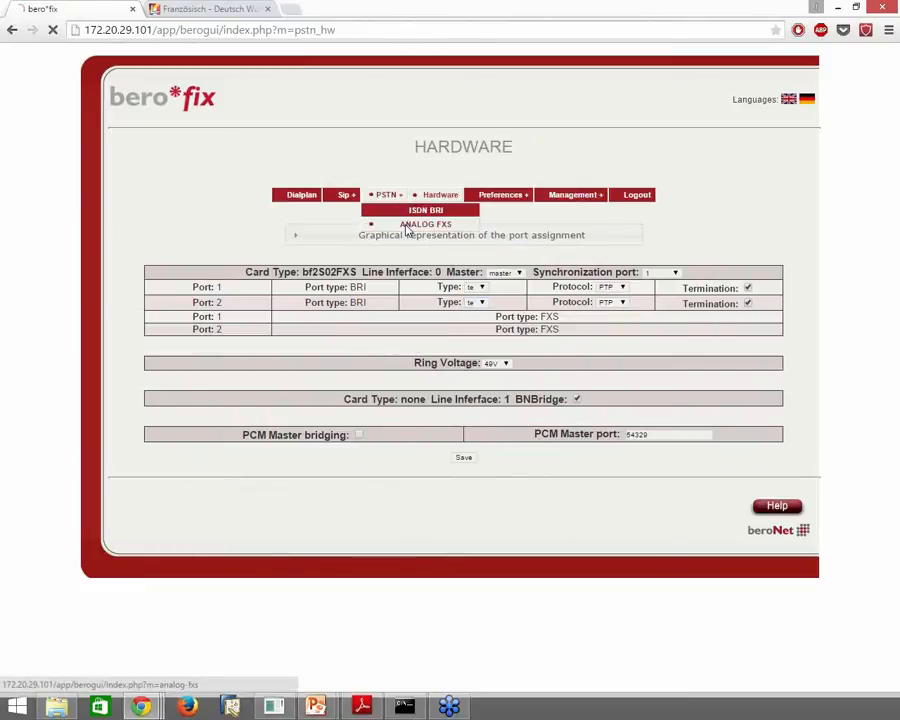
pyautogui.click(410, 226)
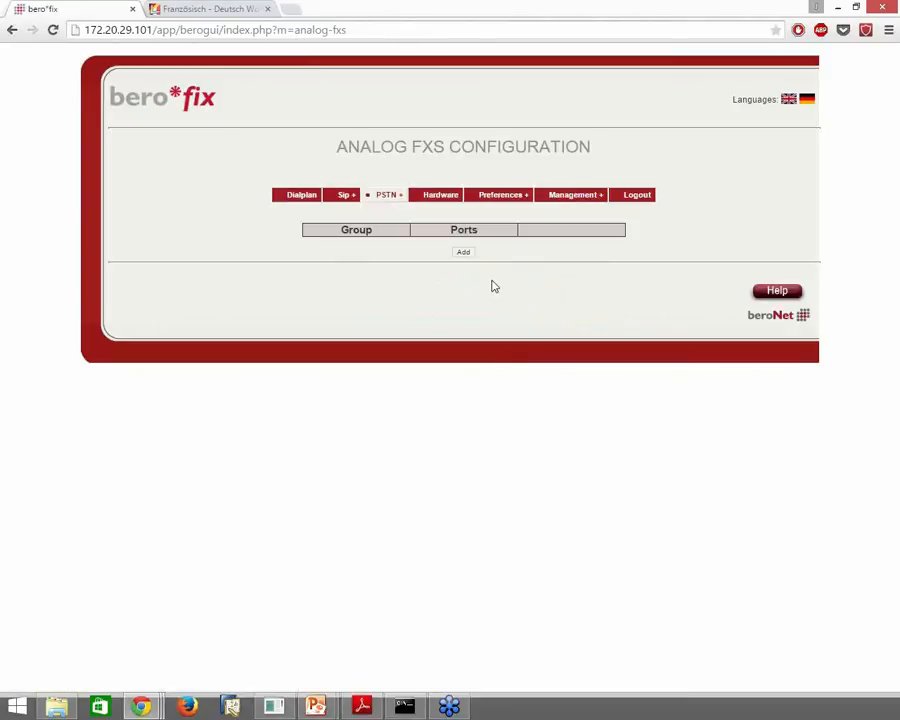
pyautogui.click(463, 252)
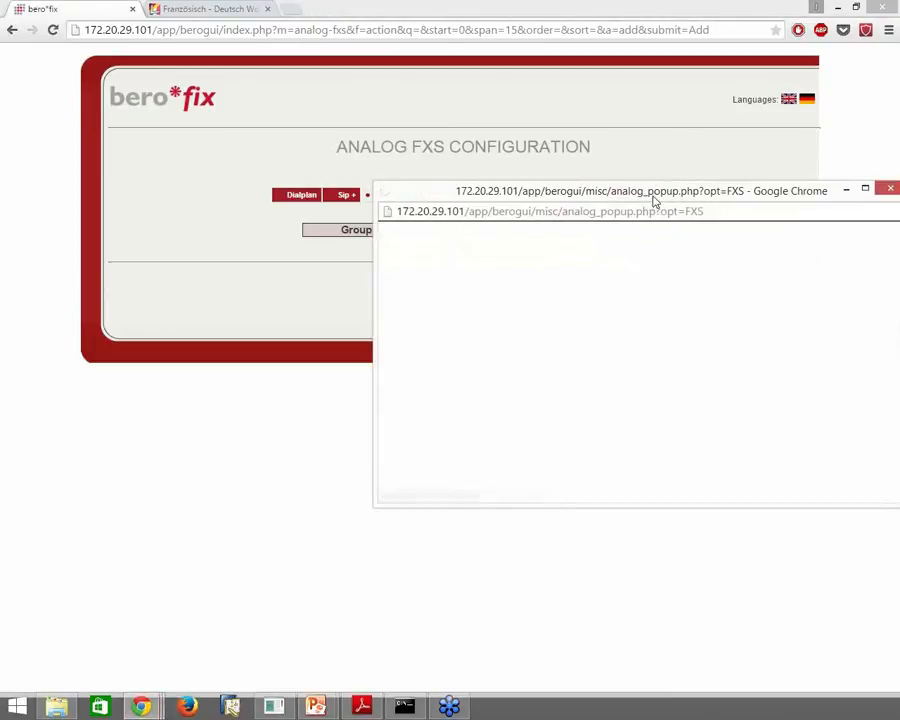
# Enter FXS as the new analog group's name
pyautogui.moveTo(635, 188); pyautogui.dragTo(439, 109)
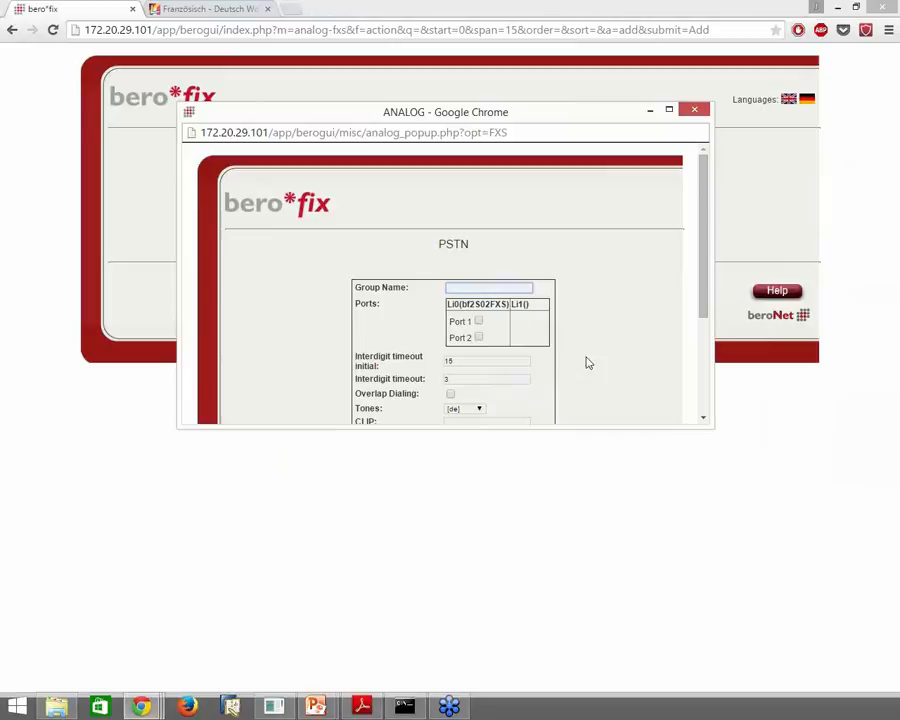
pyautogui.moveTo(712, 426); pyautogui.dragTo(727, 652)
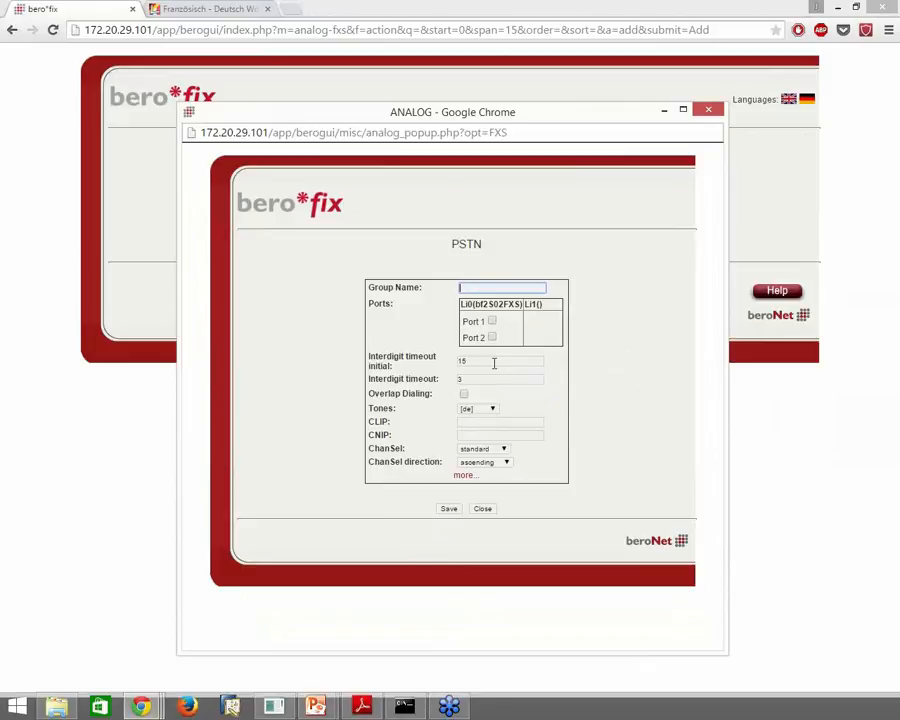
pyautogui.write('FXS')
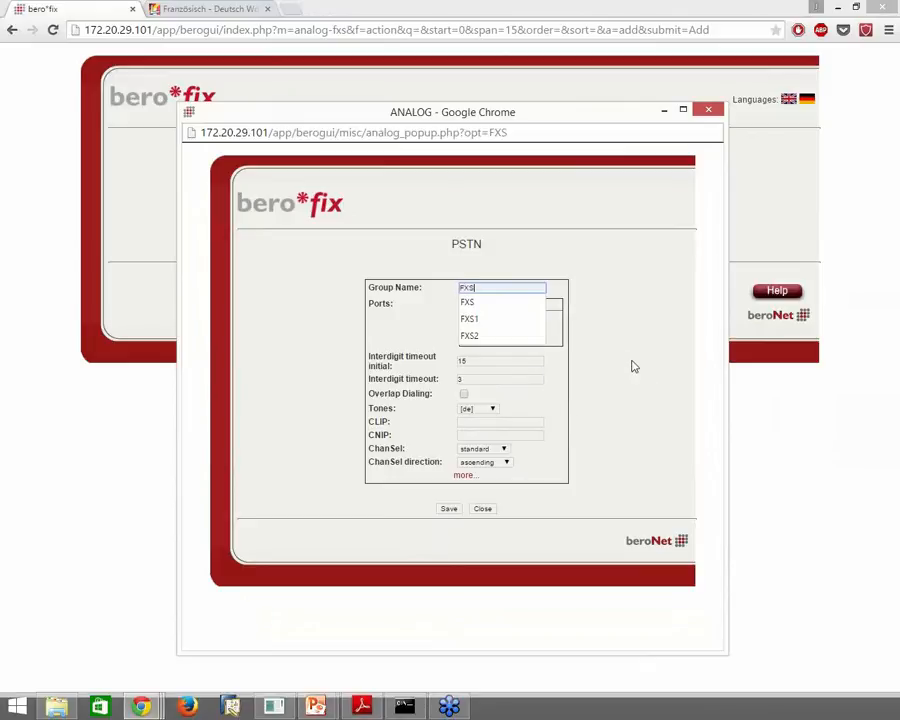
pyautogui.click(630, 364)
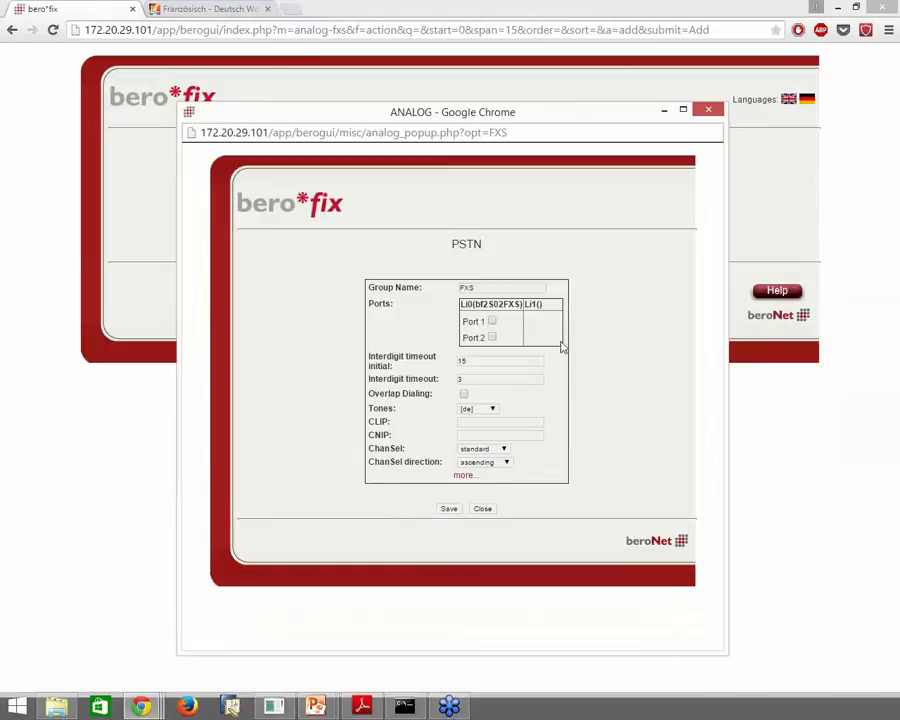
# Assign port 1 with [de] tones, save the FXS group, then go to the SIP configuration
pyautogui.click(492, 321)
pyautogui.click(492, 409)
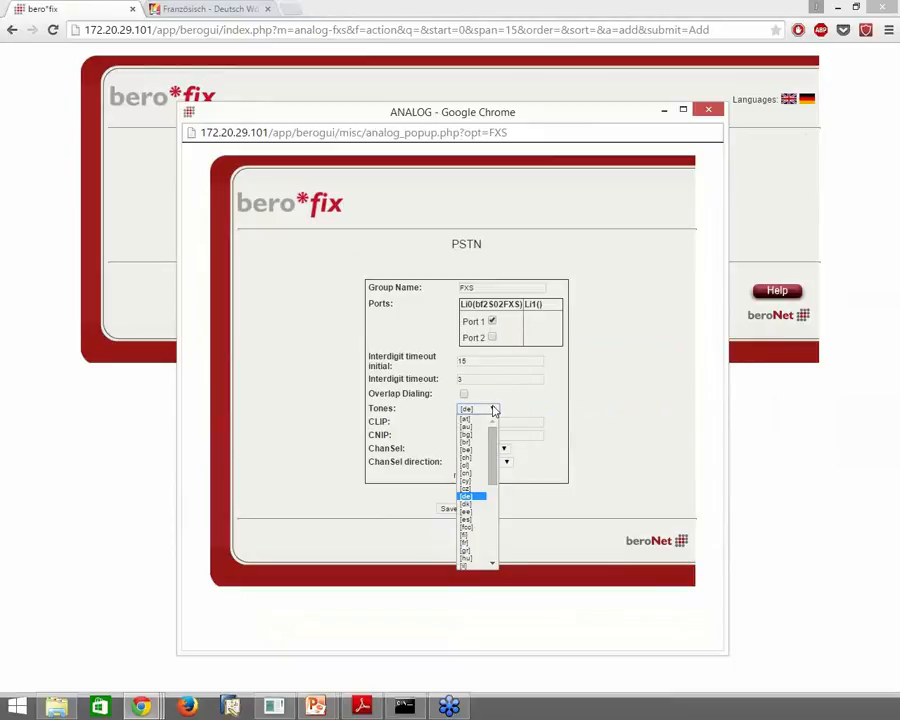
pyautogui.click(494, 411)
pyautogui.doubleClick(628, 487)
pyautogui.click(629, 491)
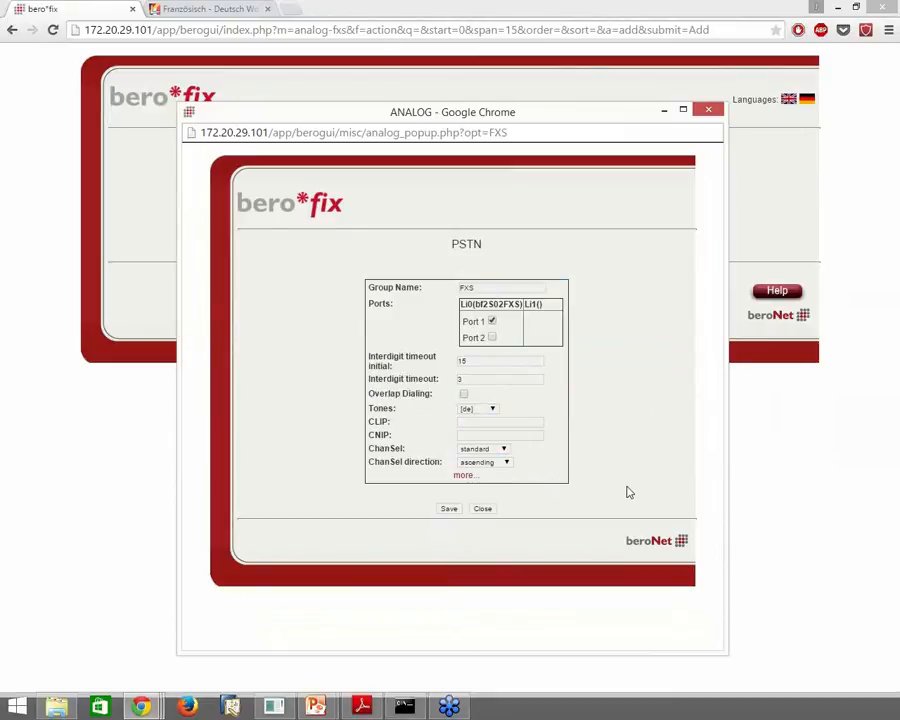
pyautogui.click(447, 510)
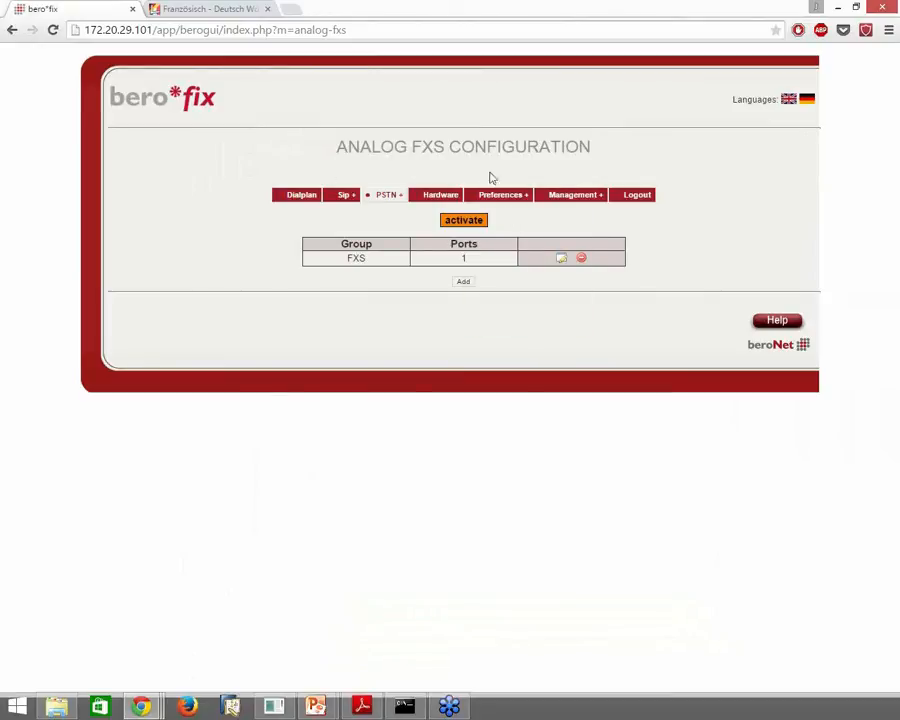
pyautogui.click(585, 210)
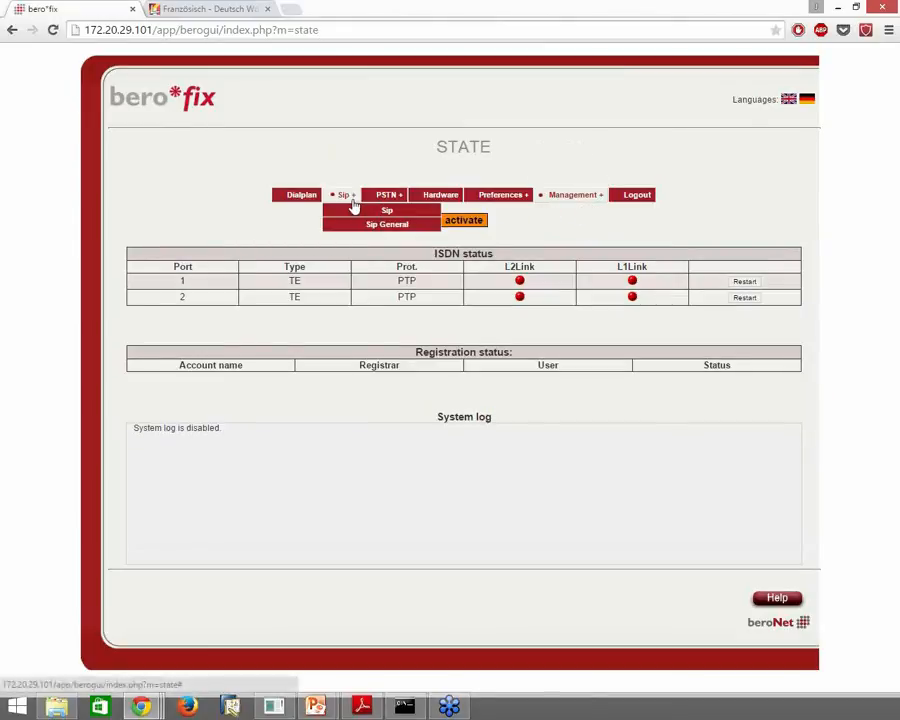
pyautogui.click(358, 212)
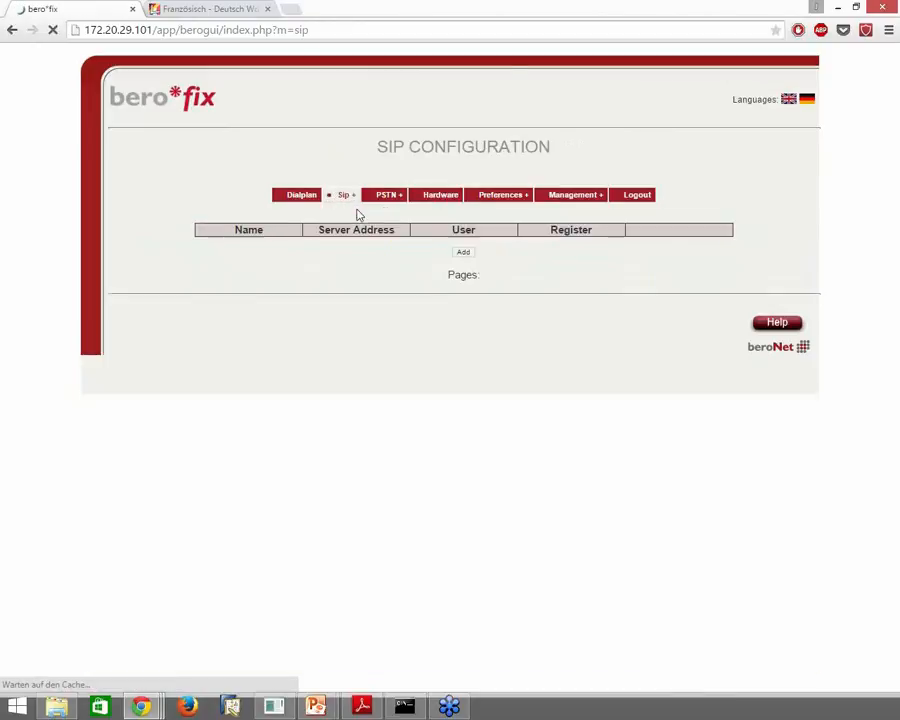
# Add a new SIP account named SIPaccount with server 172.20.5.3
pyautogui.click(466, 268)
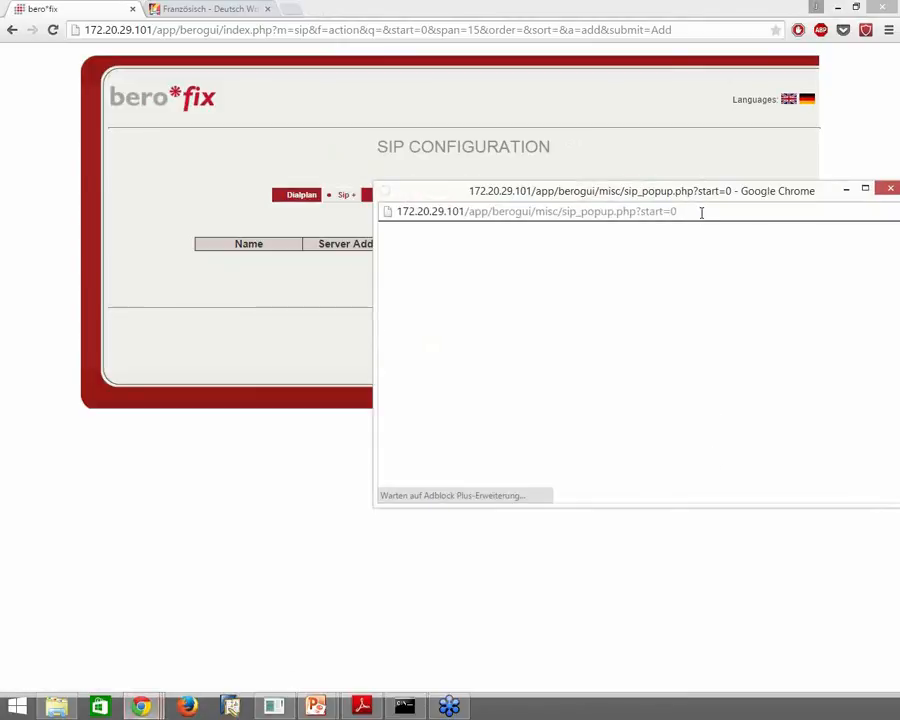
pyautogui.moveTo(712, 192); pyautogui.dragTo(466, 109)
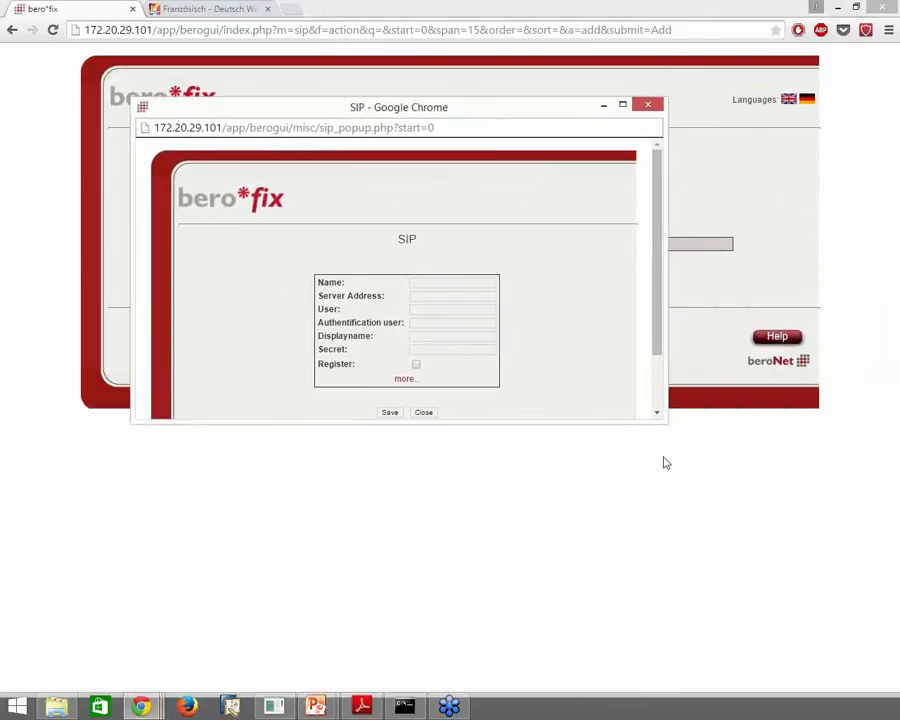
pyautogui.moveTo(667, 425); pyautogui.dragTo(730, 590)
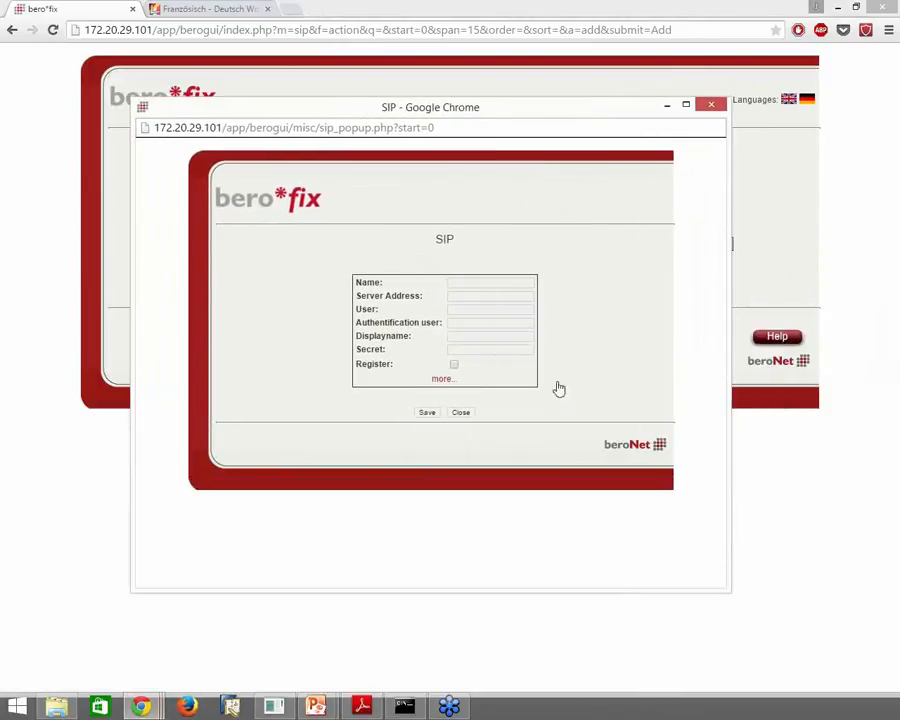
pyautogui.click(503, 283)
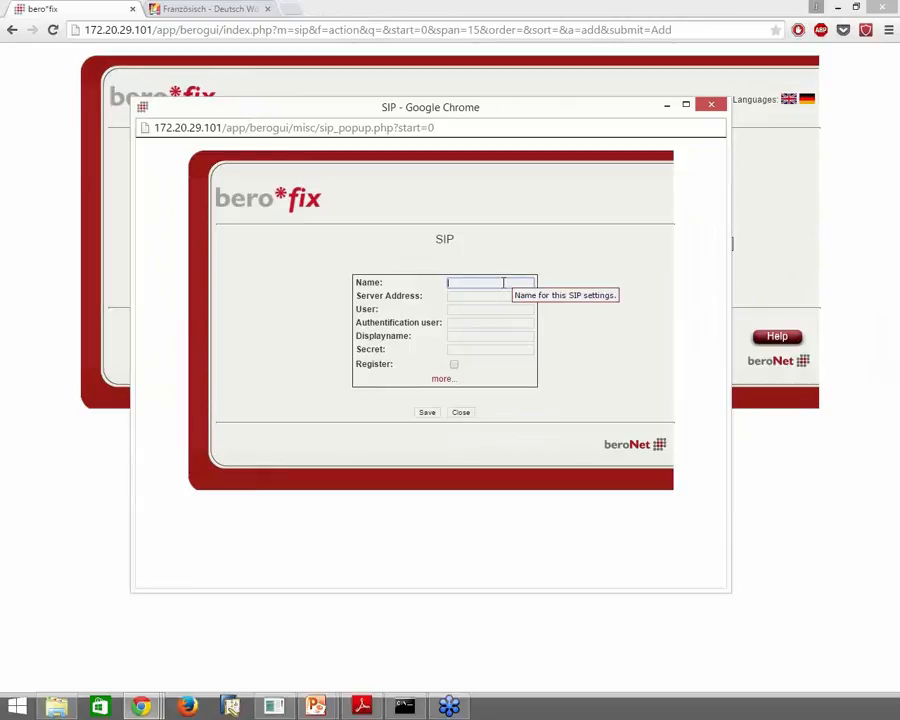
pyautogui.write('SIPaccount')
pyautogui.click(498, 293)
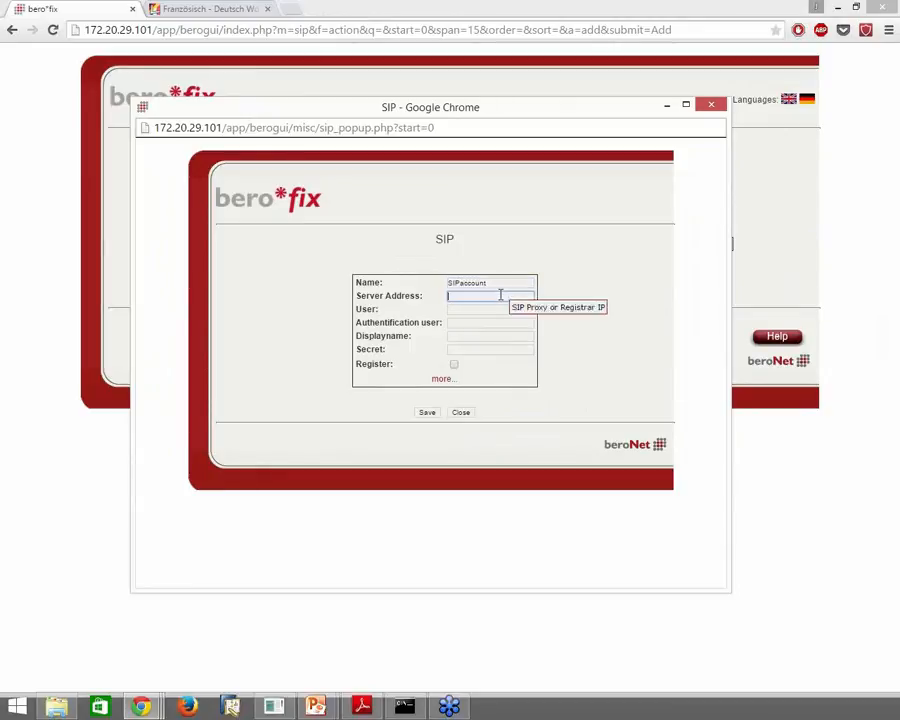
pyautogui.write('172.20.5.3')
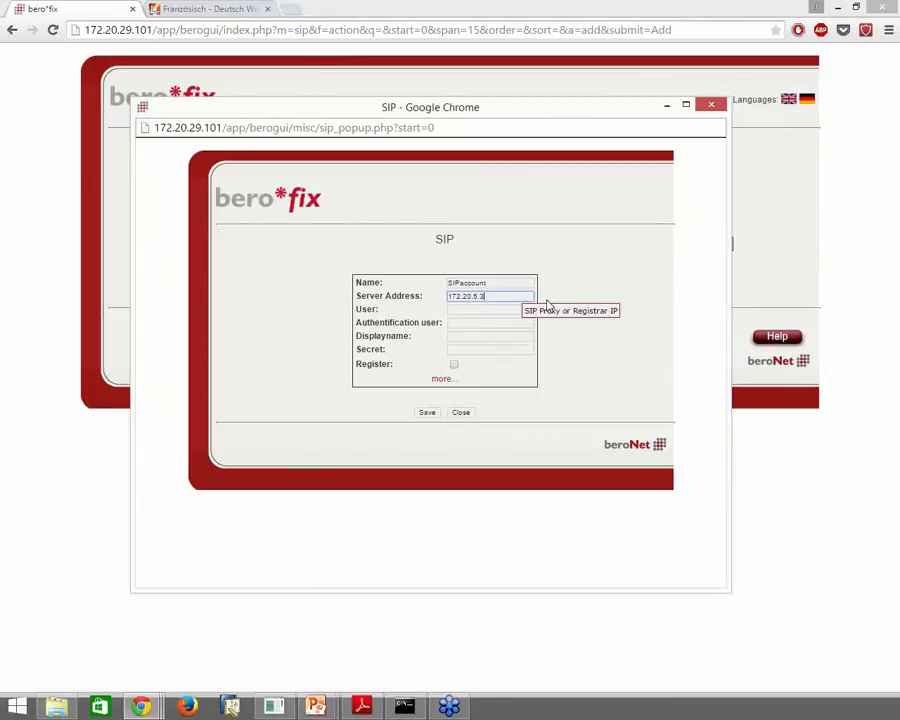
# Set user and authentication user to 'user', enter the account secret, enable registration, and save
pyautogui.click(486, 311)
pyautogui.write('user')
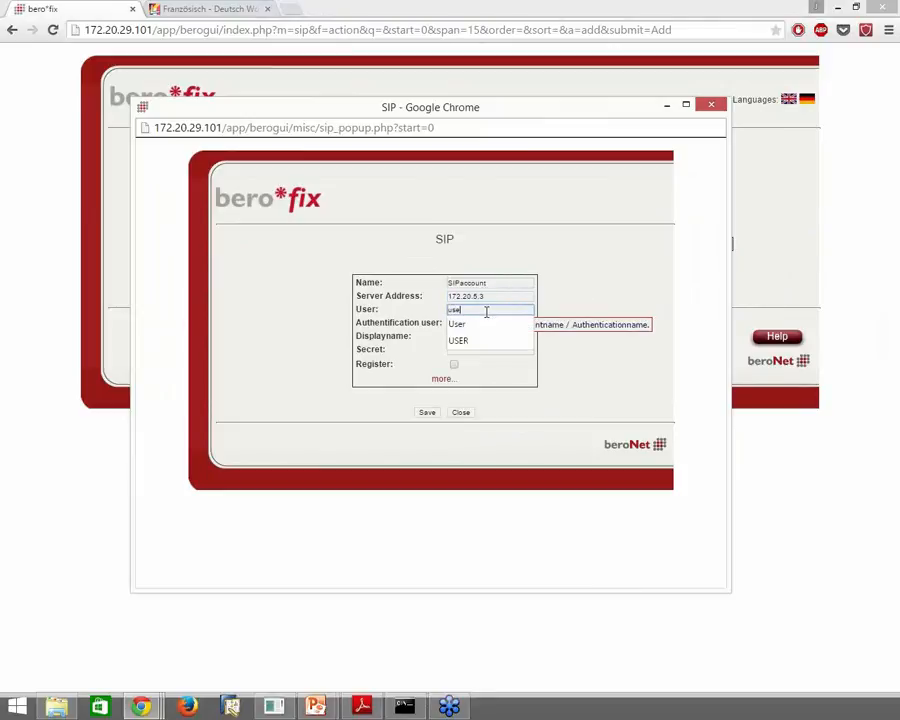
pyautogui.press('Tab')
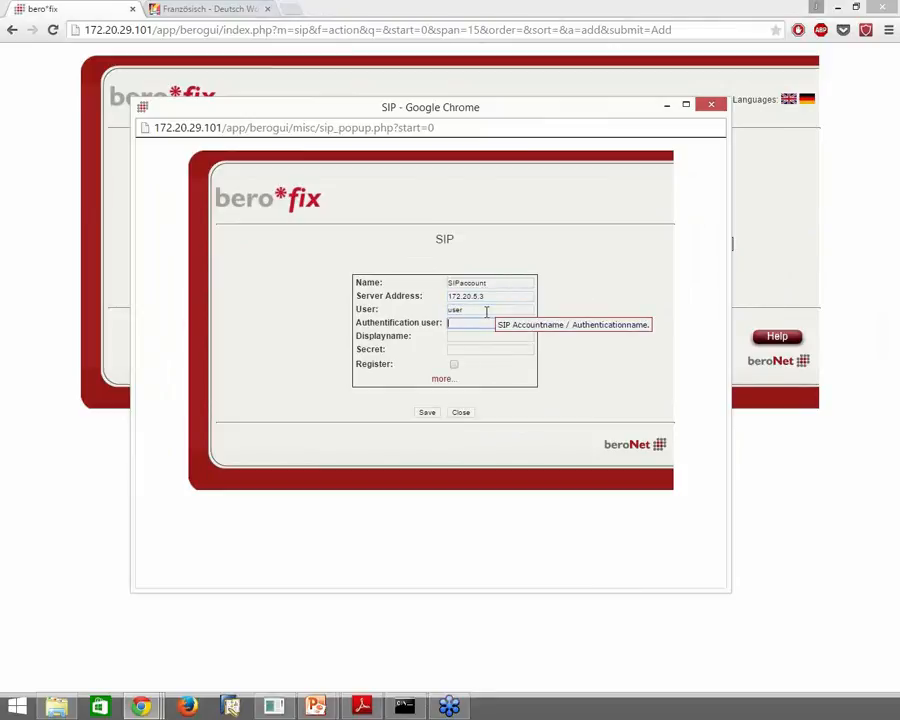
pyautogui.write('user')
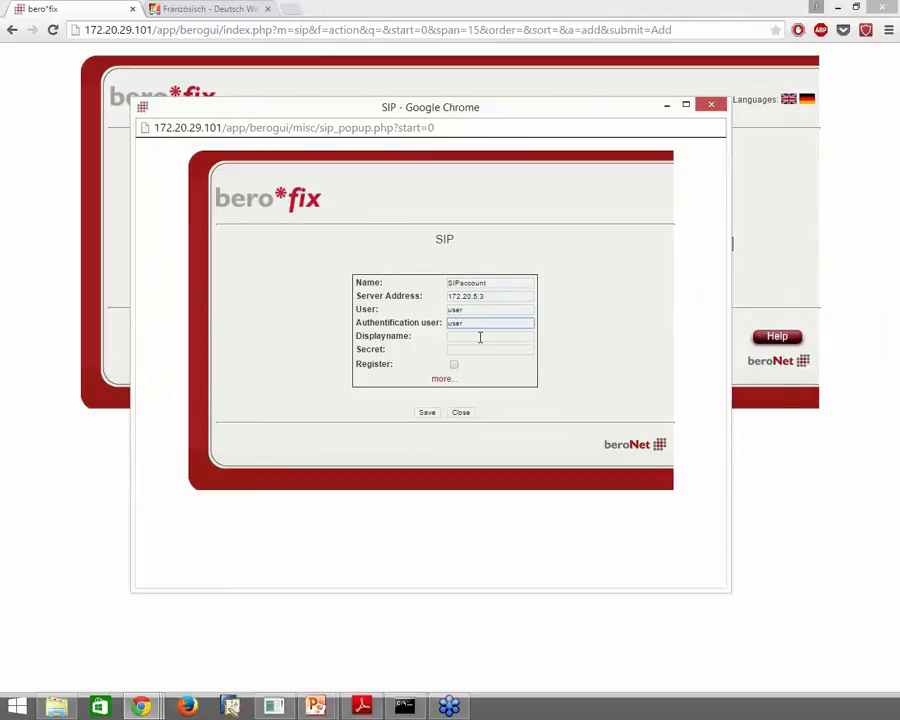
pyautogui.click(480, 337)
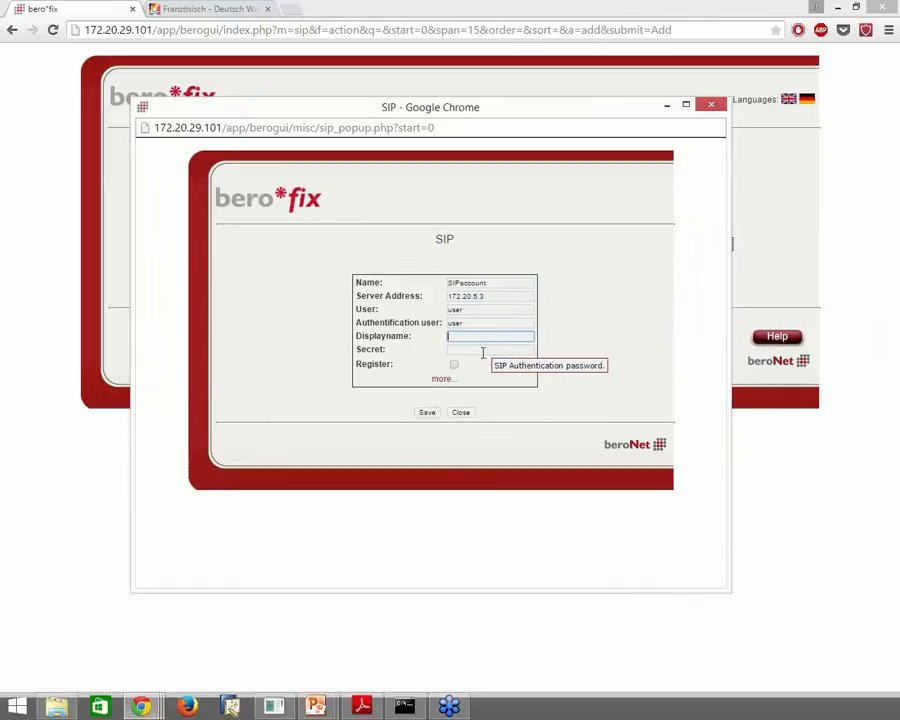
pyautogui.click(482, 350)
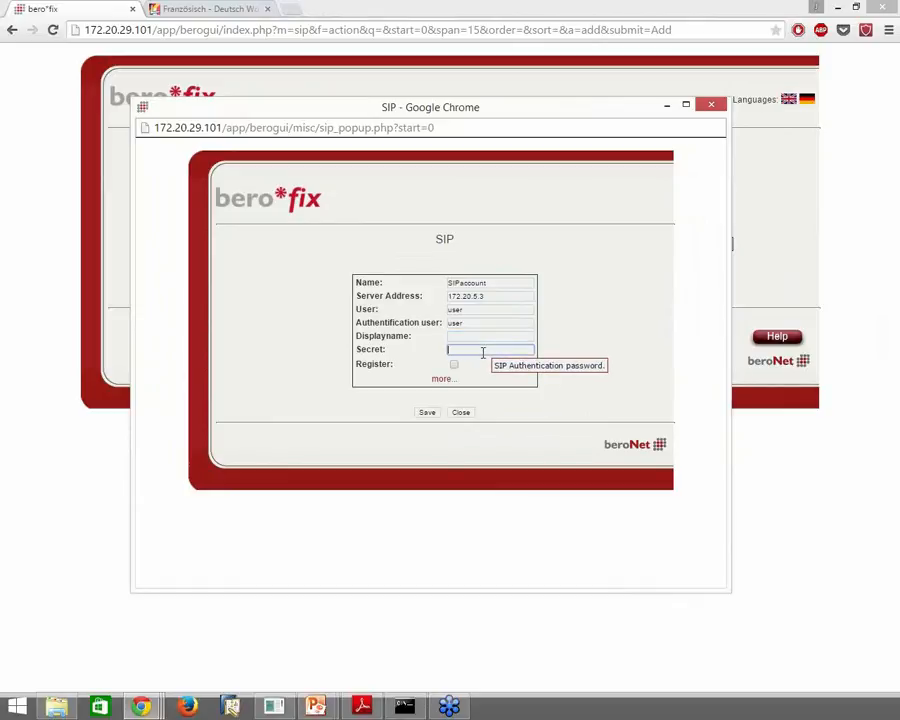
pyautogui.write('password')
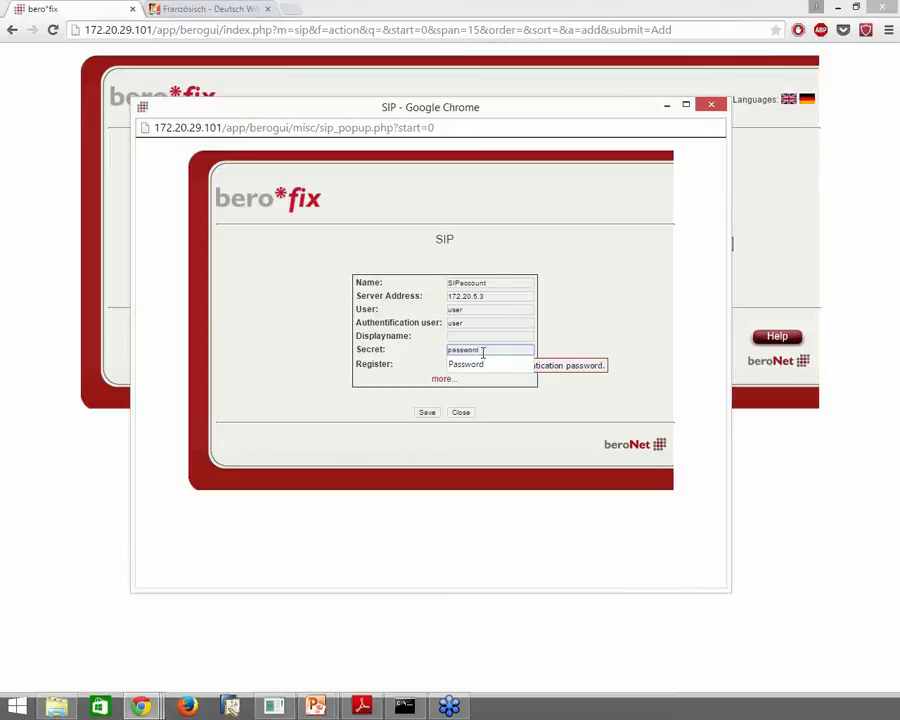
pyautogui.click(592, 334)
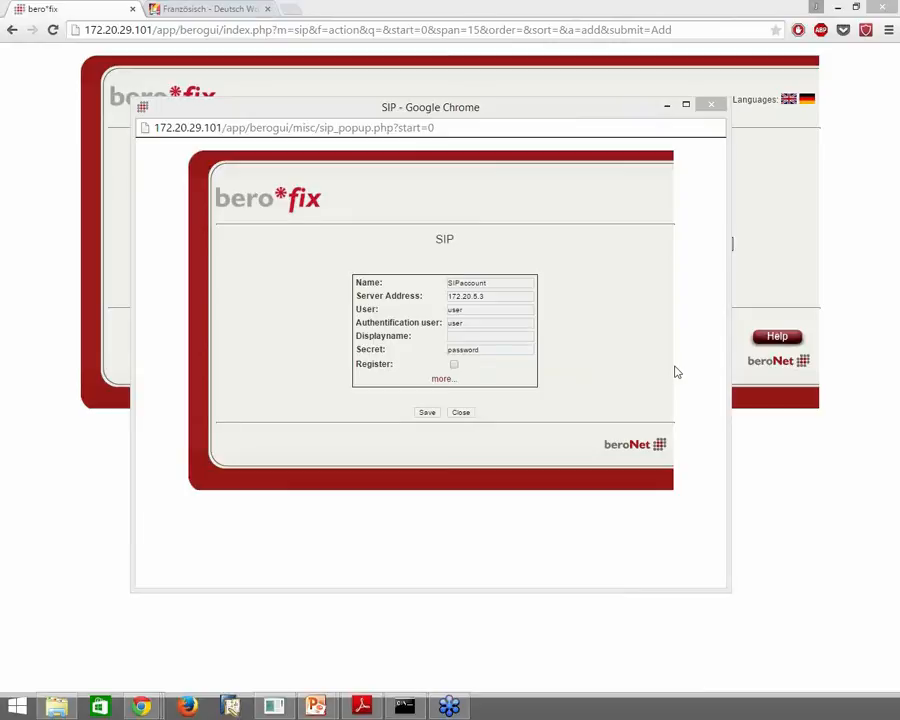
pyautogui.click(455, 364)
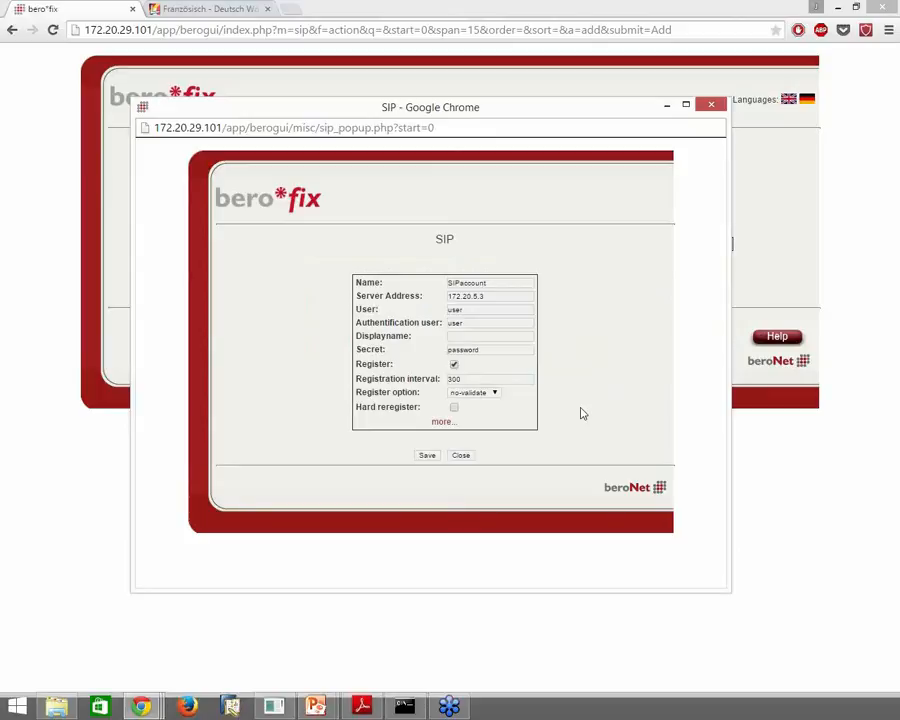
pyautogui.click(429, 457)
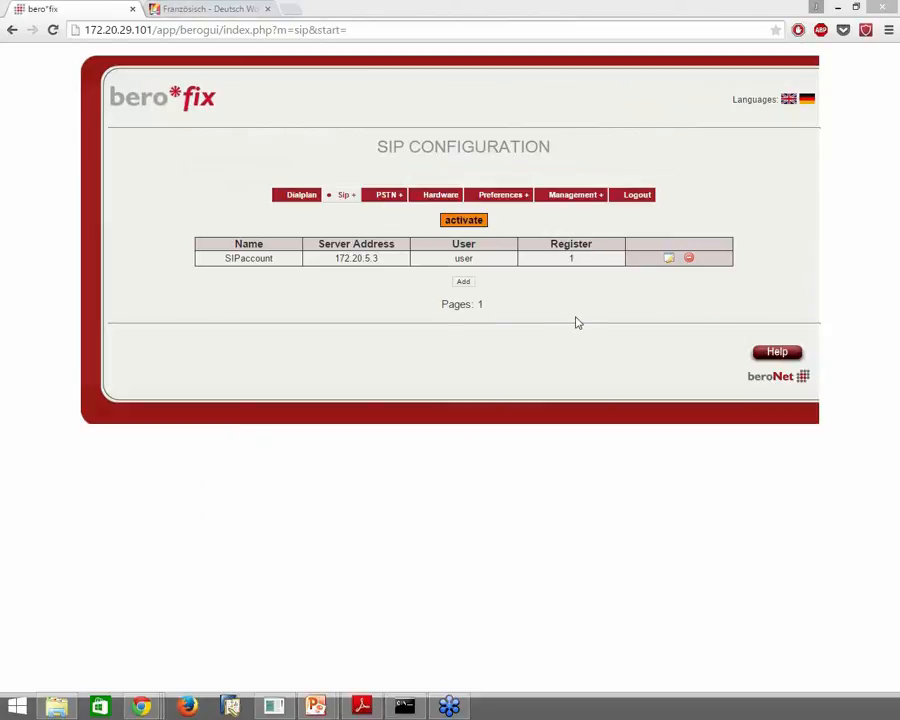
# Activate the pending SIP configuration and confirm it
pyautogui.click(478, 226)
pyautogui.click(476, 118)
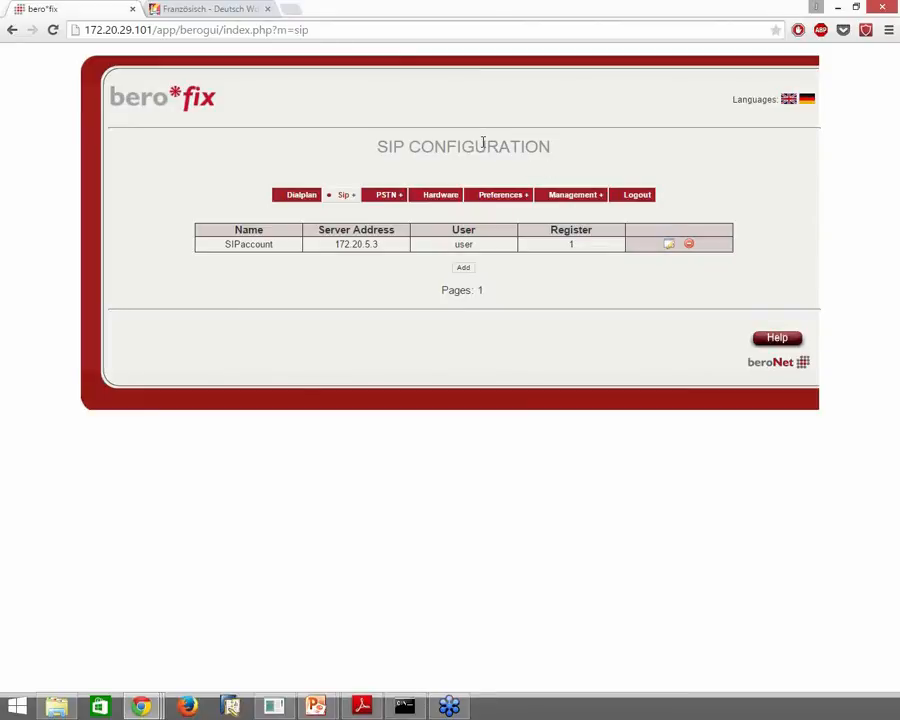
# View port and SIP registration status on the State page, then go to Dialplan
pyautogui.click(589, 209)
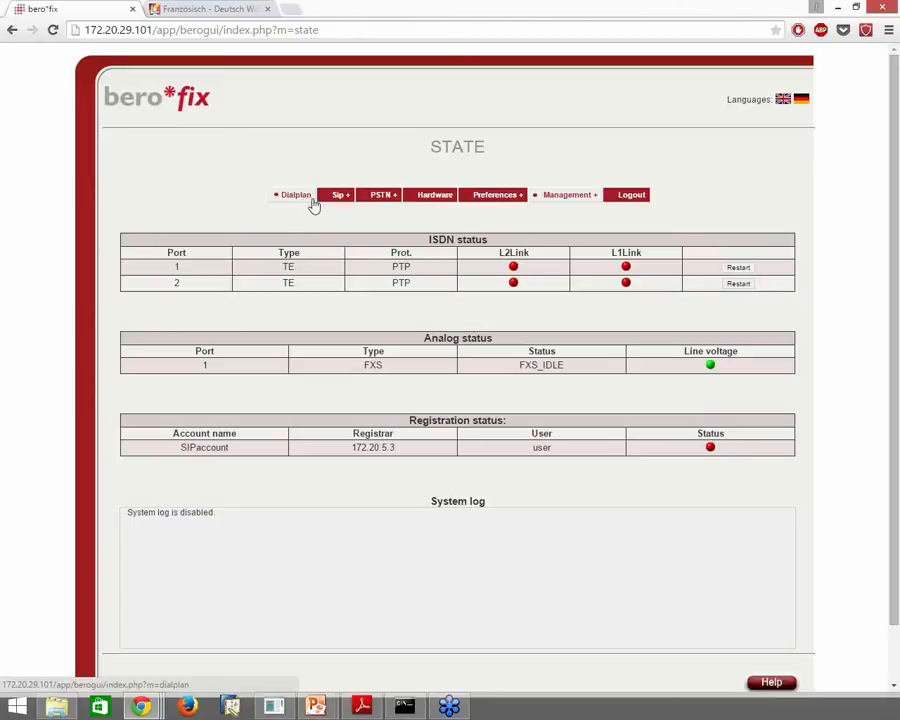
pyautogui.moveTo(337, 200)
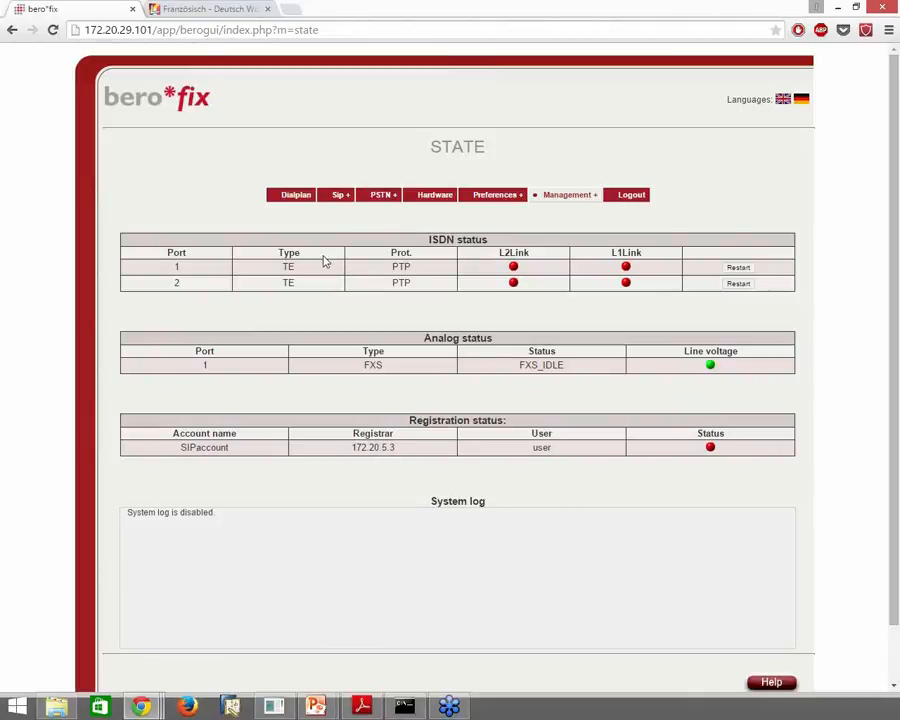
pyautogui.click(296, 197)
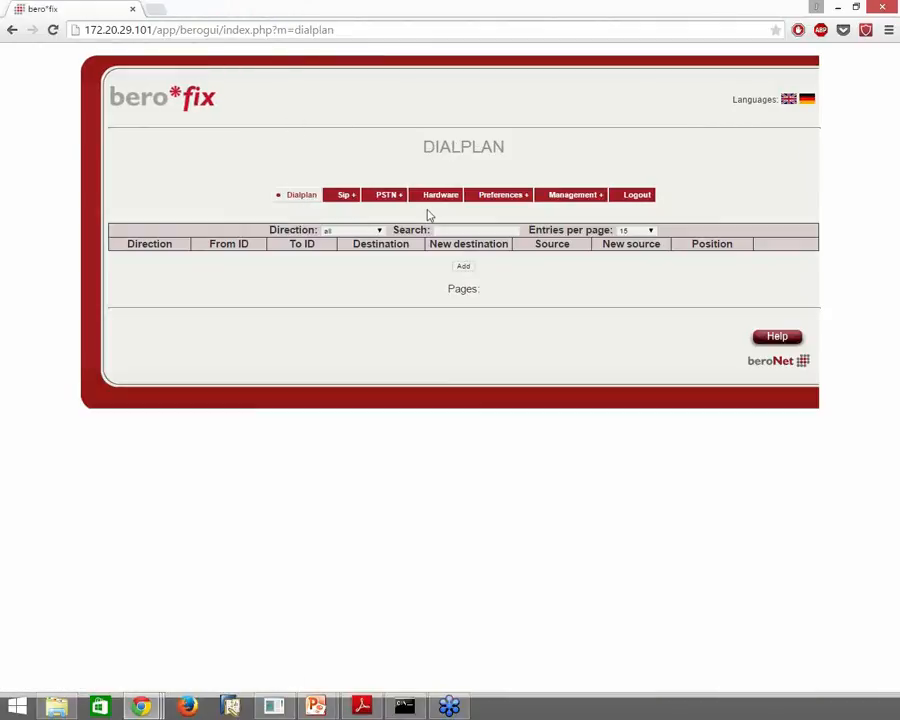
# Add and save a sip-isdn rule from SIPaccount to g:BRI, To direction ISDN
pyautogui.click(464, 268)
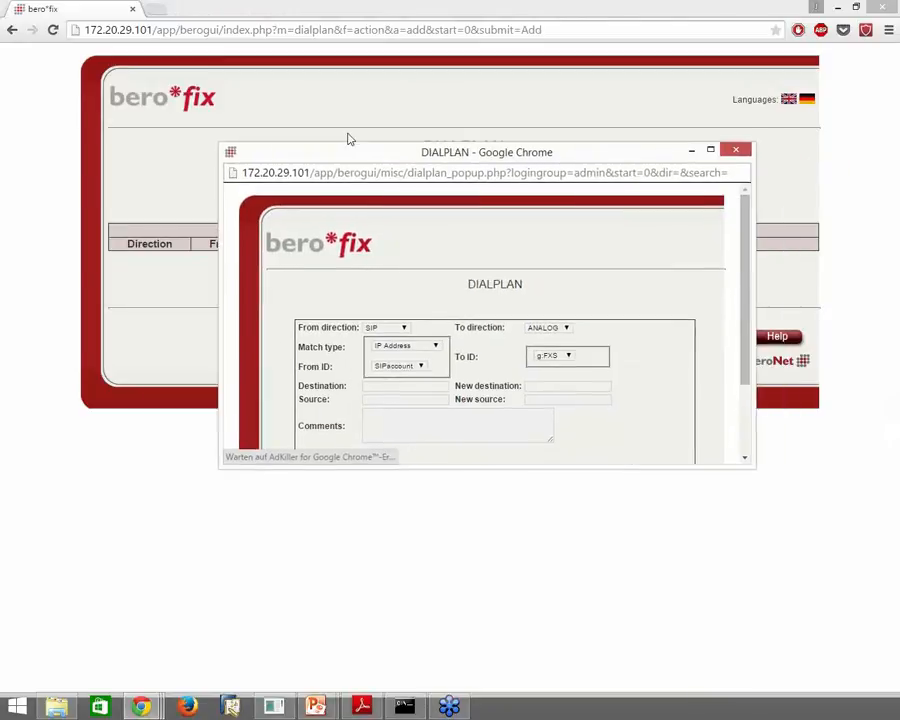
pyautogui.moveTo(645, 440); pyautogui.dragTo(693, 578)
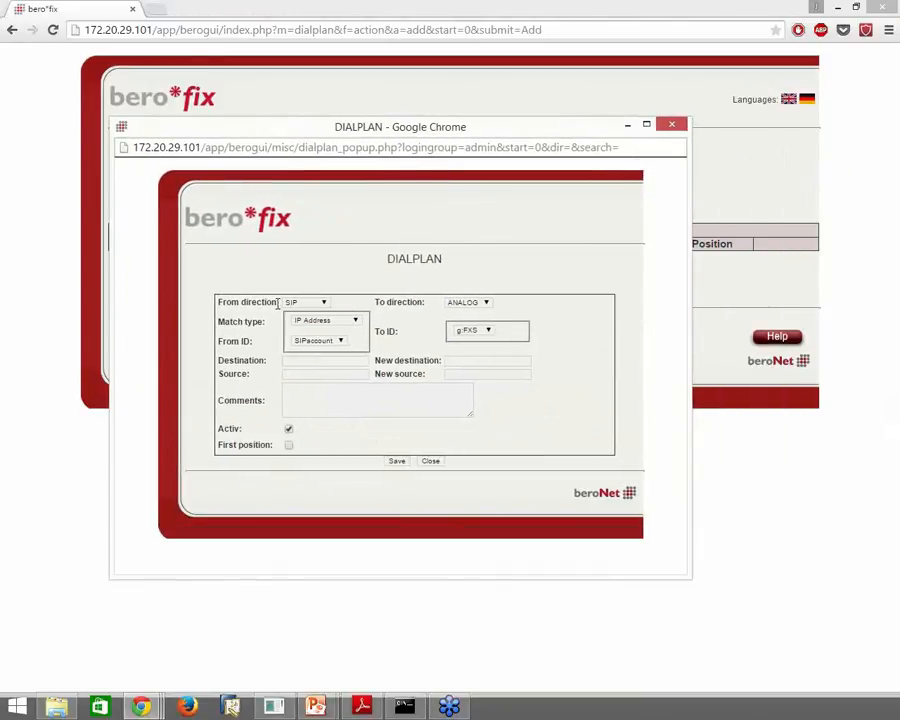
pyautogui.click(478, 303)
pyautogui.click(470, 321)
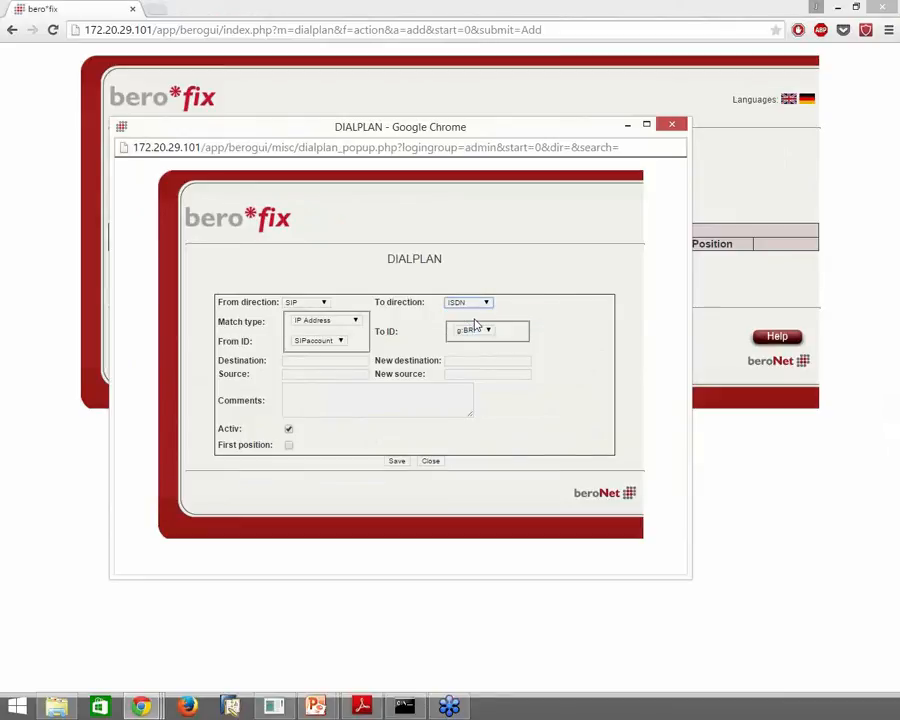
pyautogui.click(340, 342)
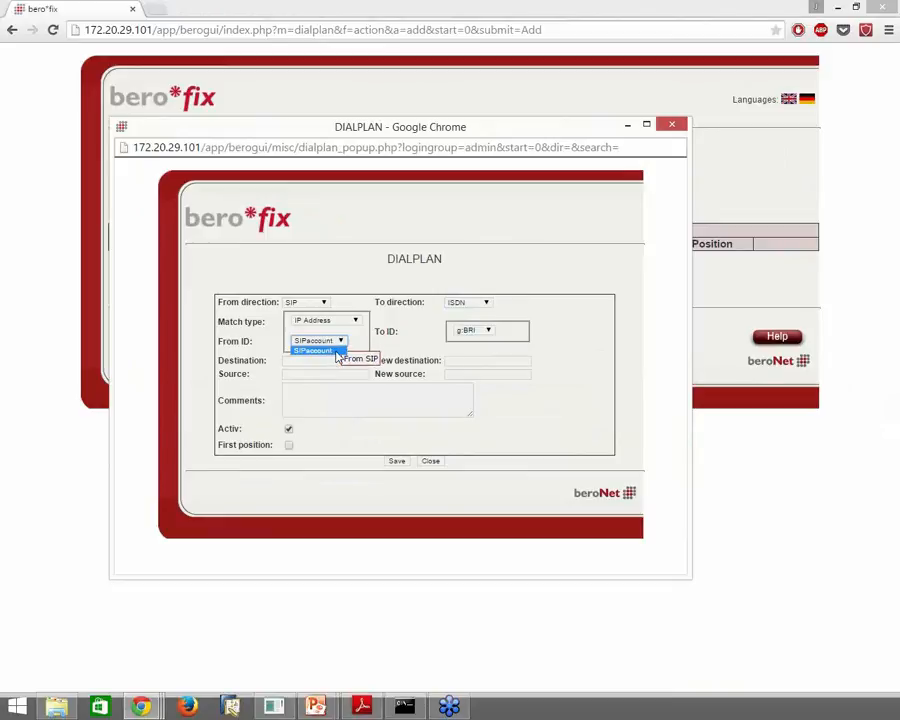
pyautogui.click(337, 352)
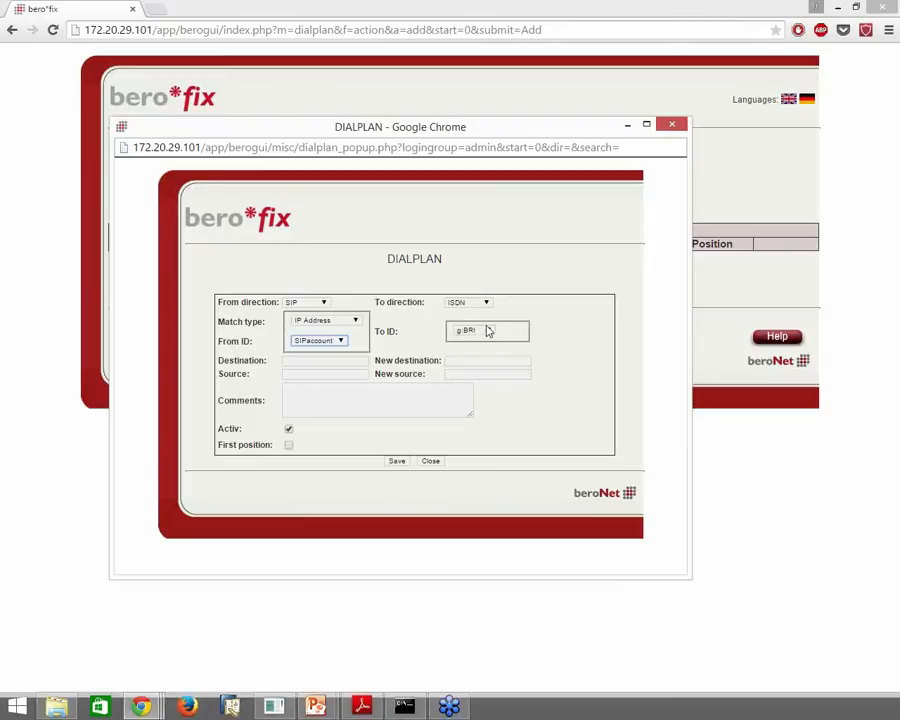
pyautogui.click(404, 461)
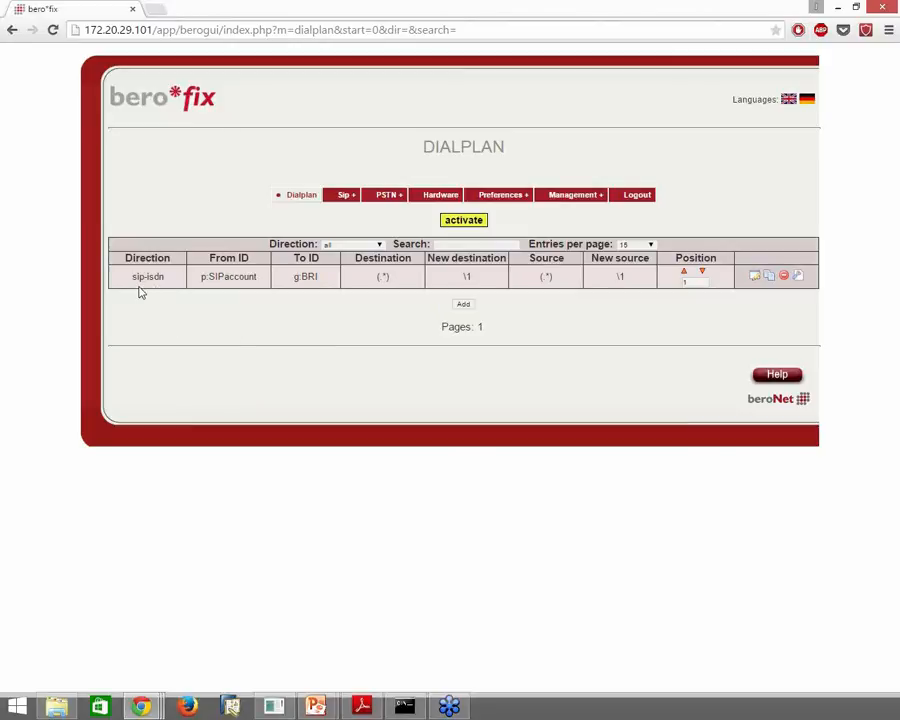
# Create a rule with From direction ISDN and To direction SIP, numbers unchanged, and save it
pyautogui.click(463, 307)
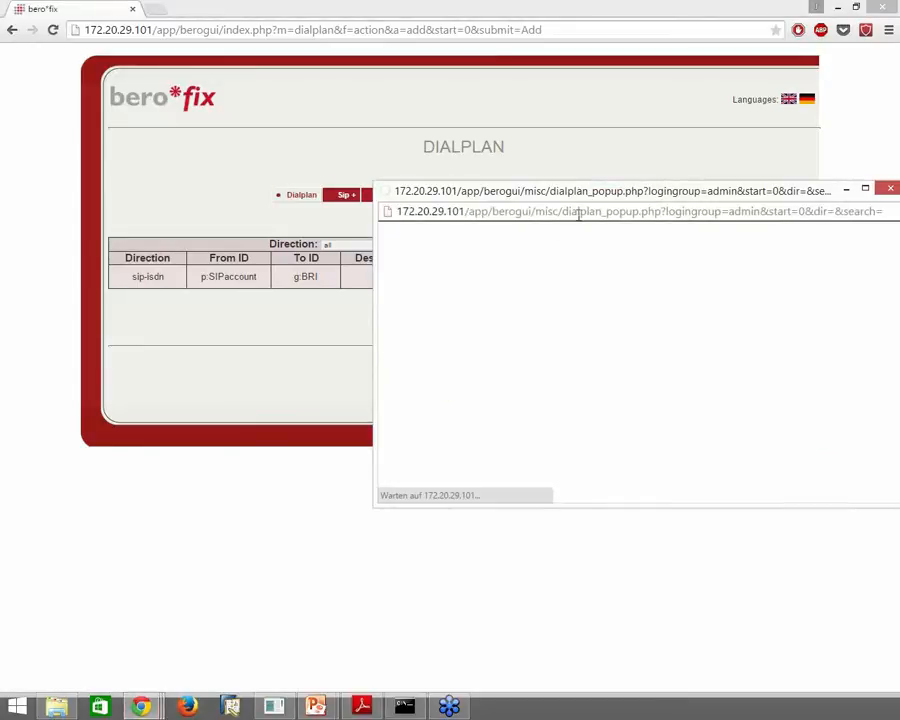
pyautogui.moveTo(585, 193); pyautogui.dragTo(415, 91)
pyautogui.click(388, 263)
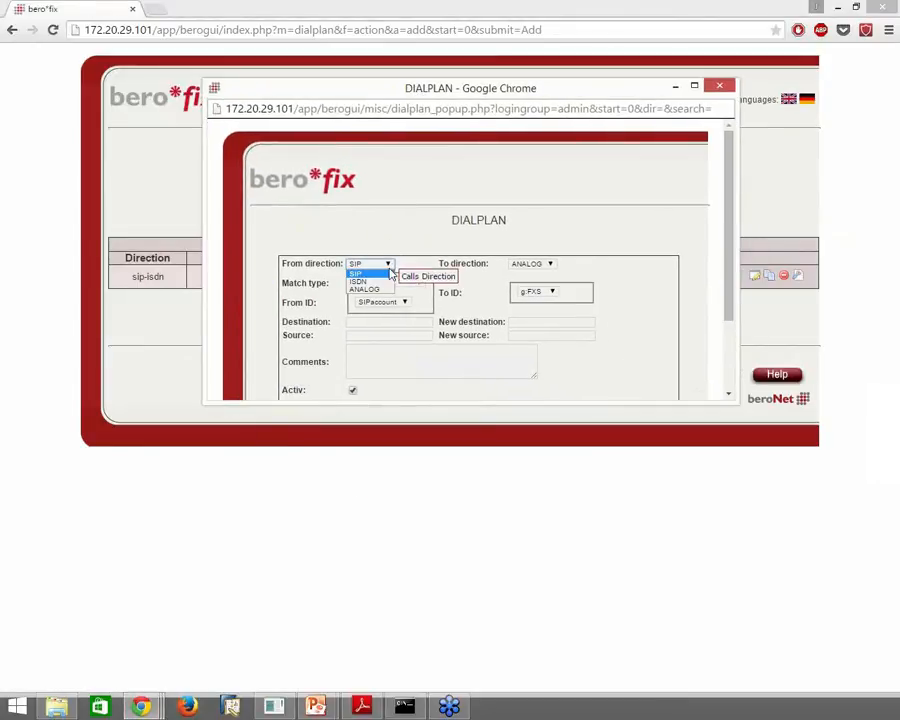
pyautogui.click(389, 281)
pyautogui.click(530, 263)
pyautogui.click(525, 272)
pyautogui.moveTo(733, 398); pyautogui.dragTo(734, 538)
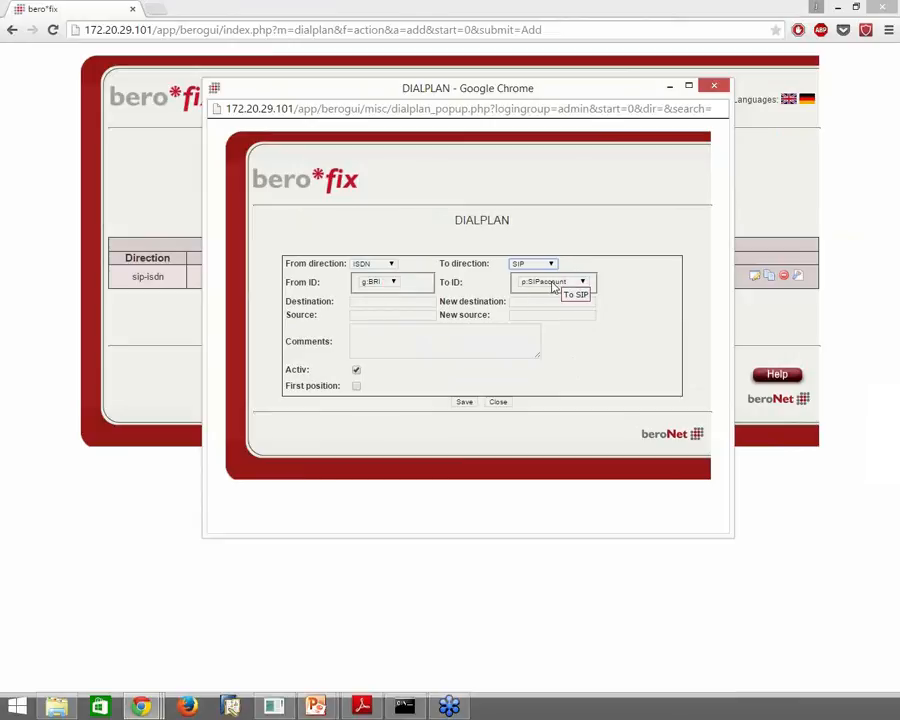
pyautogui.click(466, 405)
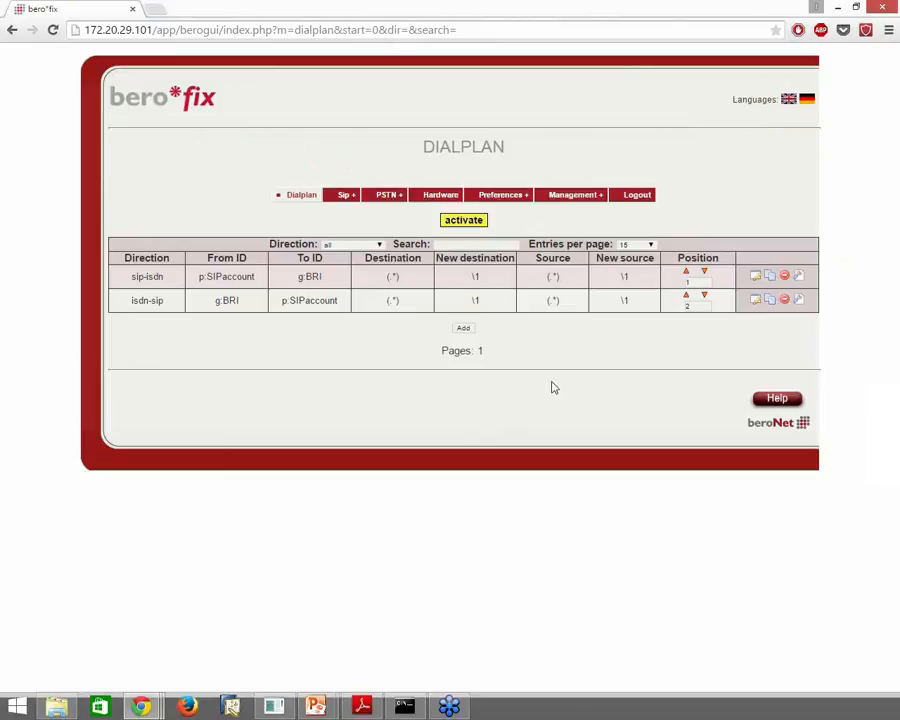
# Start a new rule with direction isdn-analog, from g:BRI to g:FXS
pyautogui.click(467, 331)
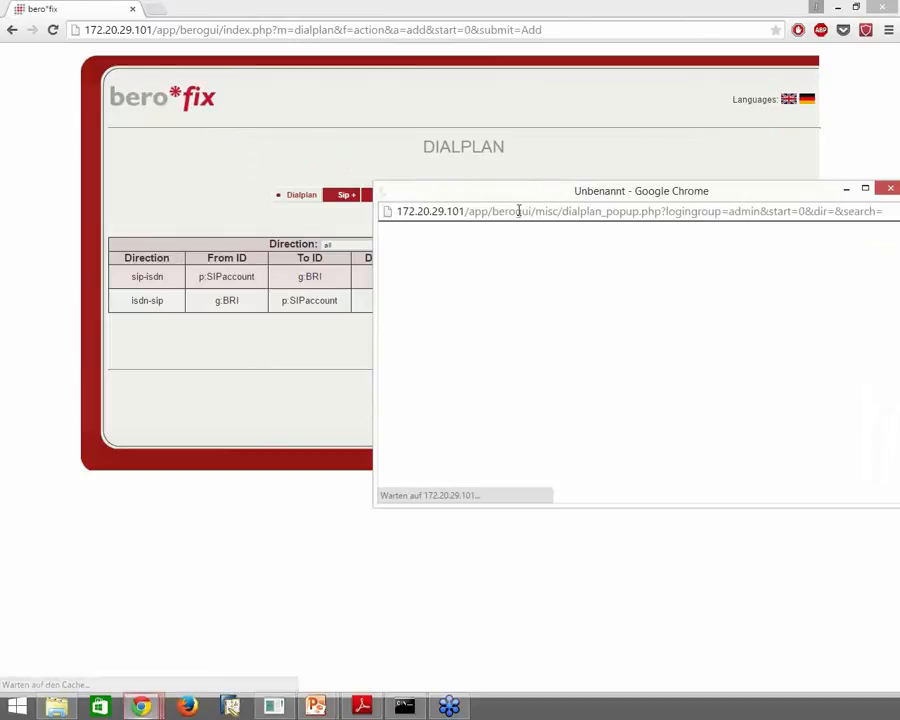
pyautogui.moveTo(657, 434); pyautogui.dragTo(707, 581)
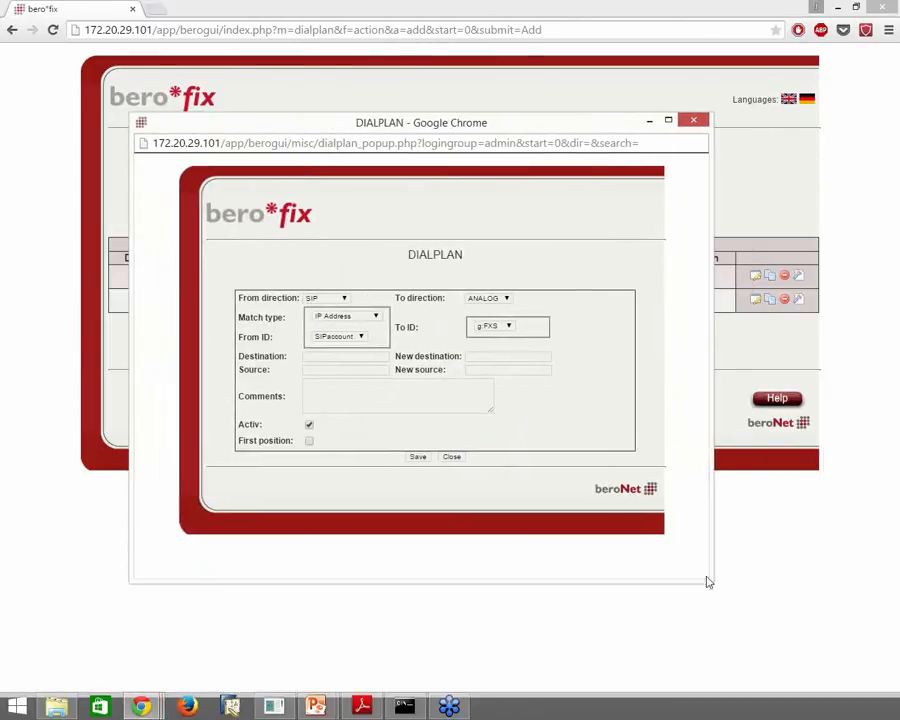
pyautogui.click(327, 299)
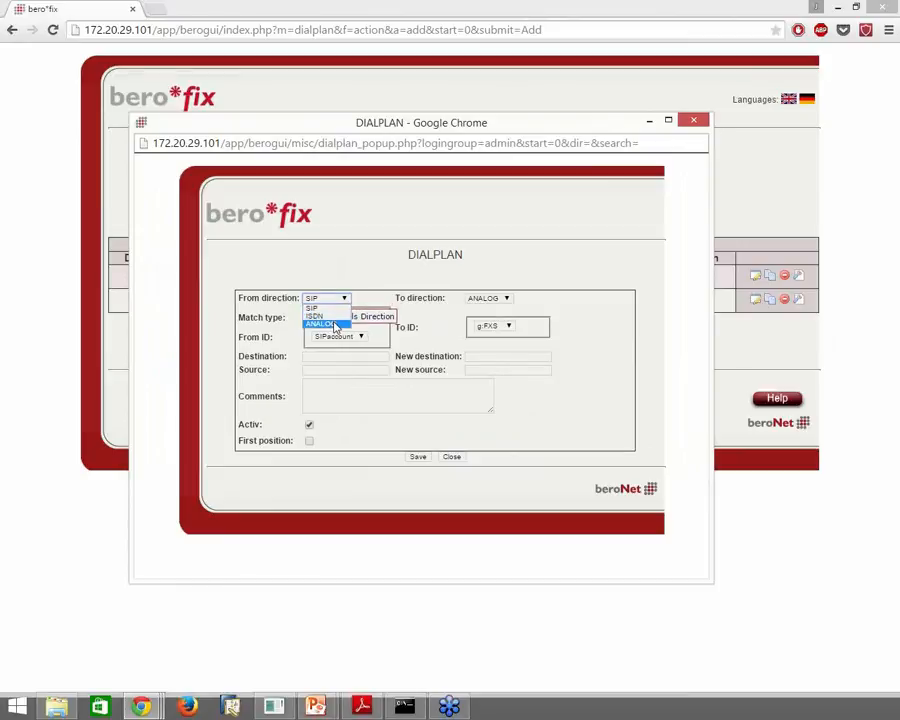
pyautogui.click(339, 323)
pyautogui.click(343, 318)
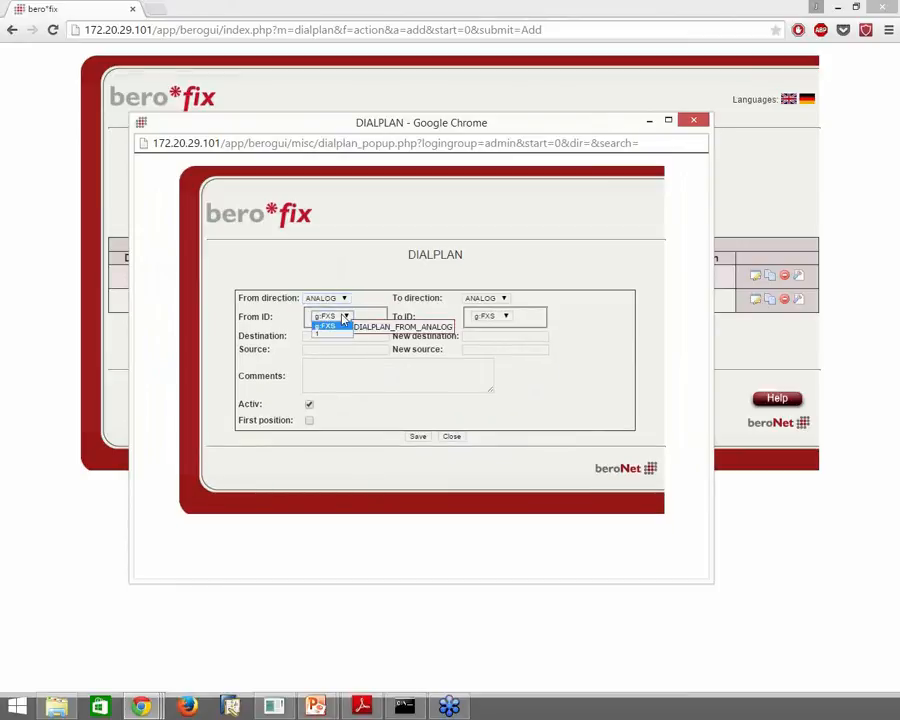
pyautogui.click(322, 323)
pyautogui.click(488, 300)
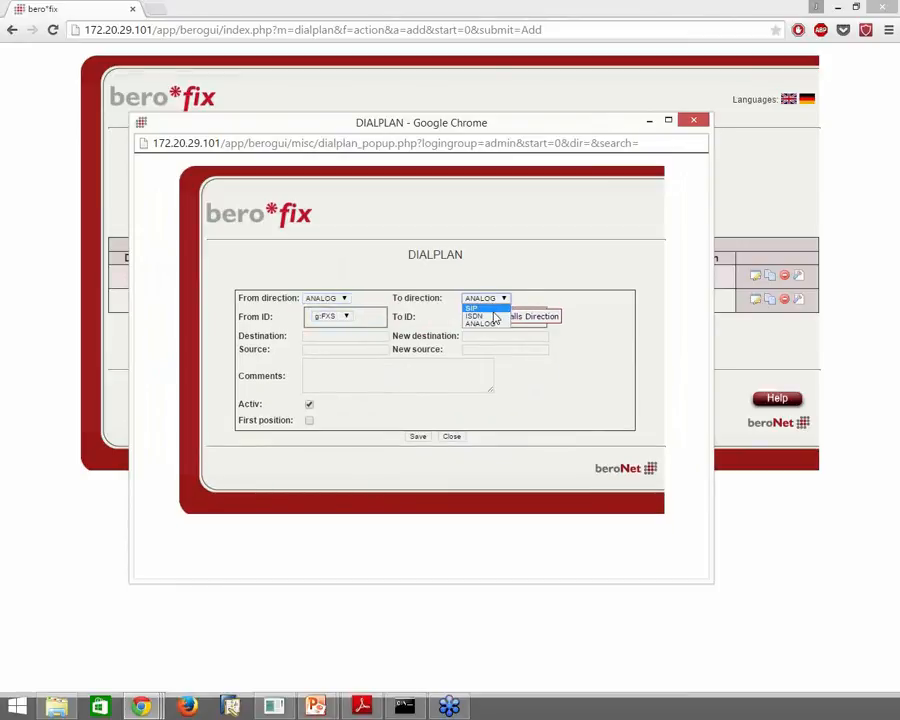
pyautogui.click(343, 301)
pyautogui.click(339, 301)
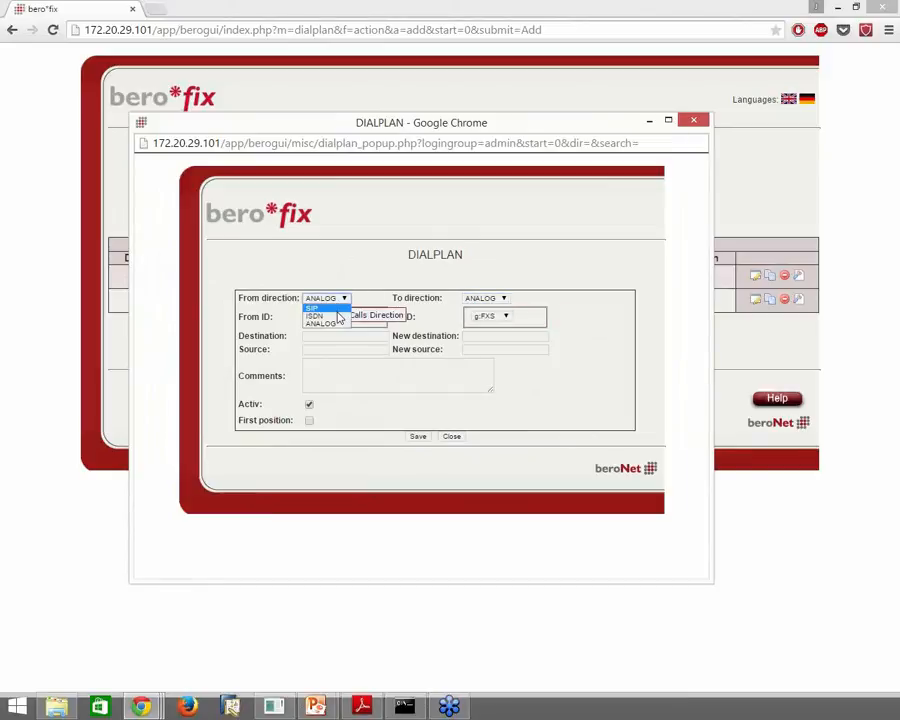
pyautogui.click(341, 314)
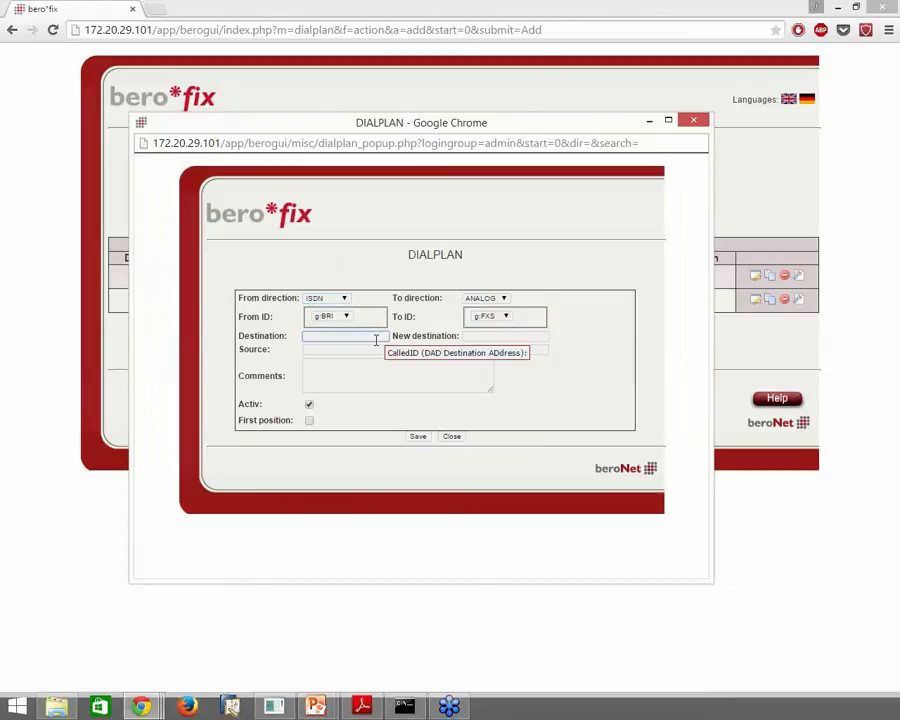
# Set destination 119, place the rule first, and save it
pyautogui.write('119')
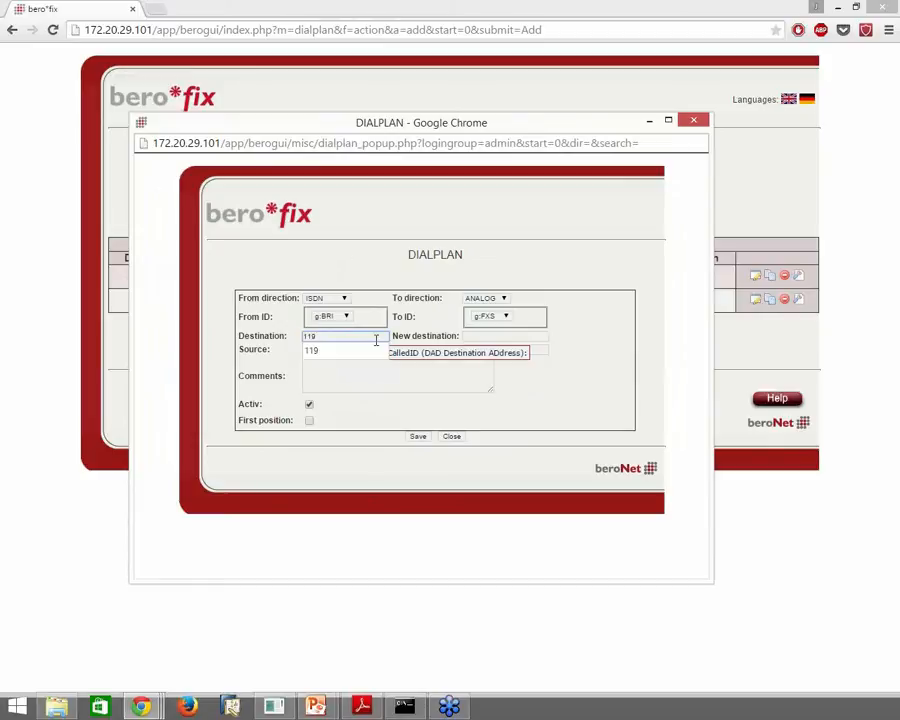
pyautogui.click(582, 391)
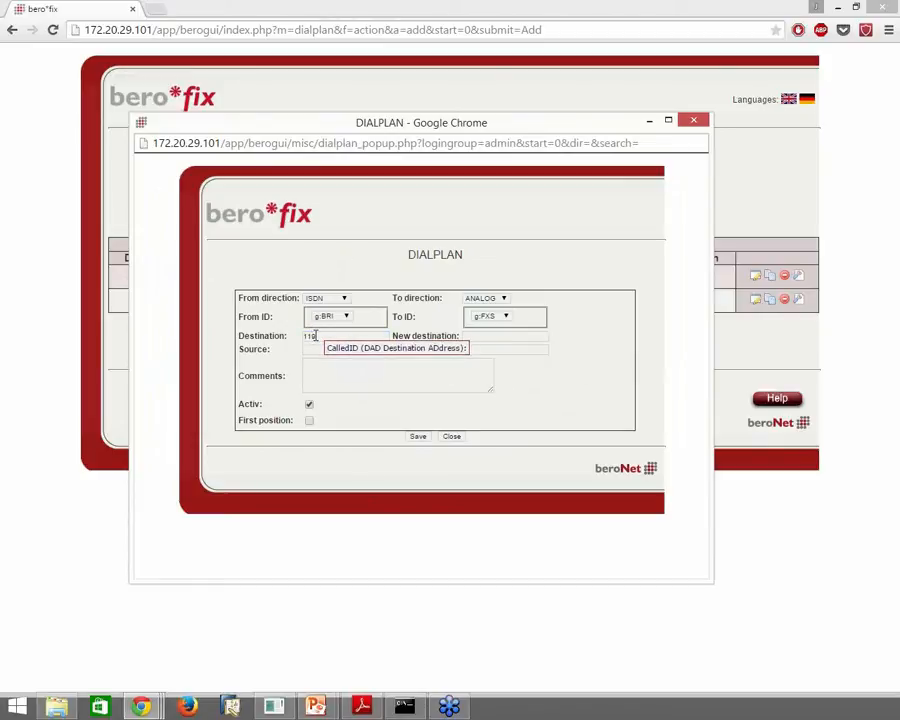
pyautogui.click(309, 421)
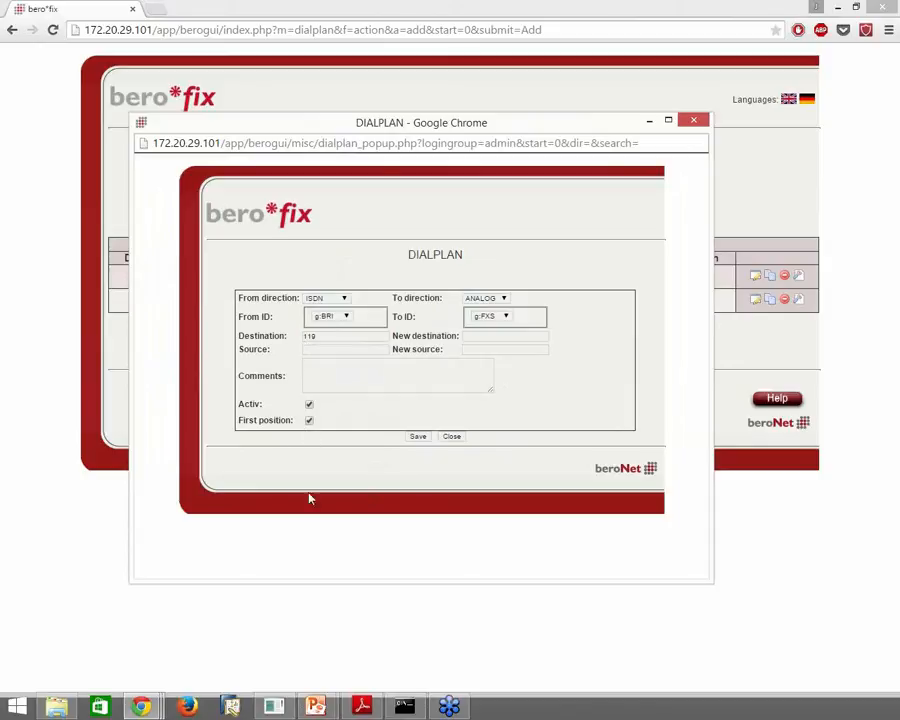
pyautogui.click(418, 437)
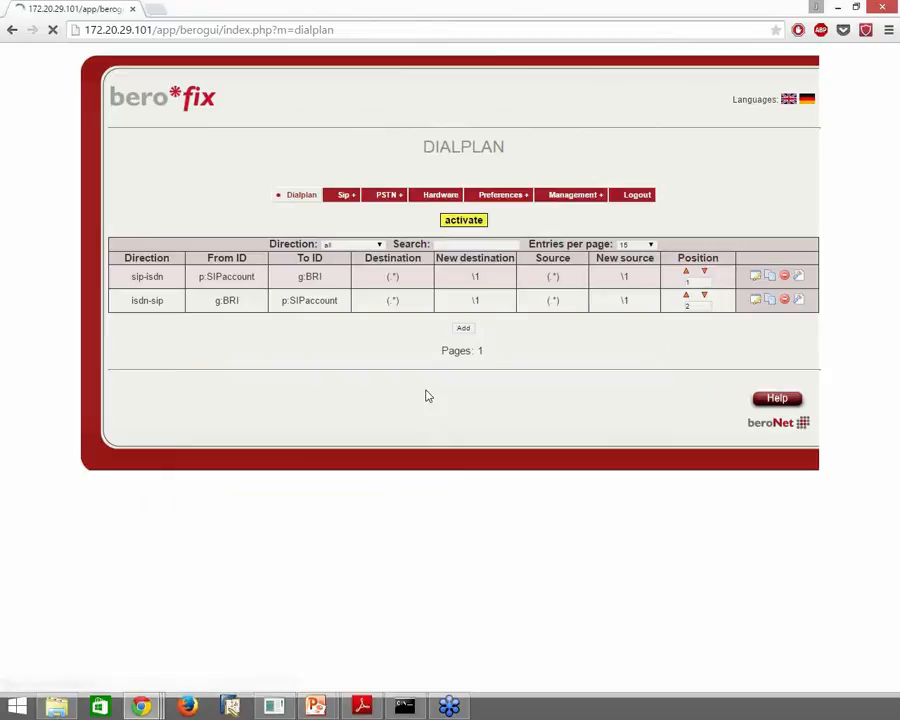
# Activate the three-rule dialplan, then bring up the 3CX console's Ports/Trunks Status page
pyautogui.click(475, 221)
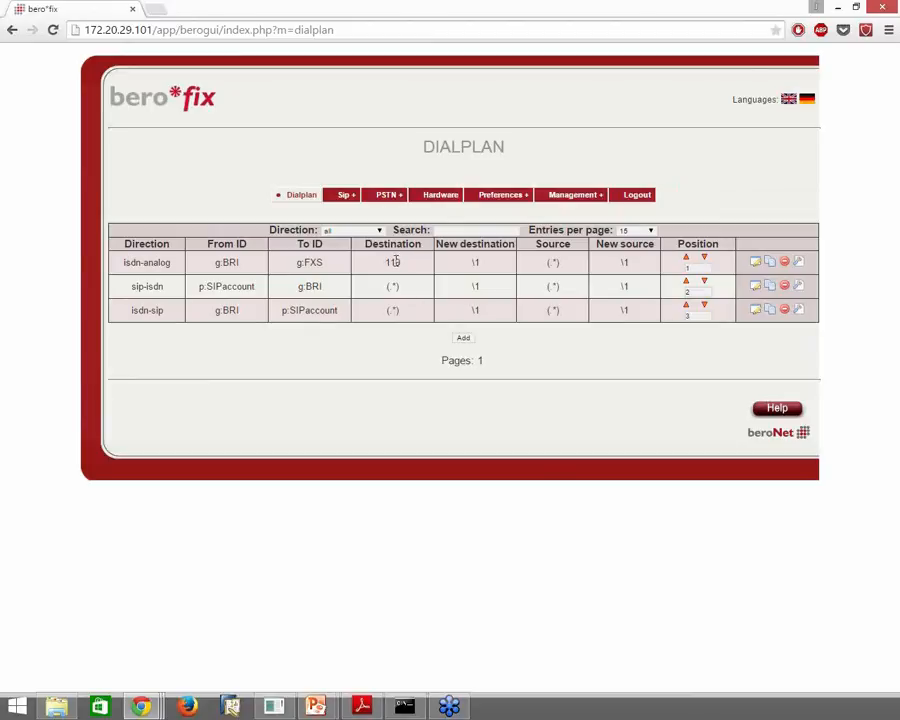
pyautogui.doubleClick(157, 262)
pyautogui.click(261, 274)
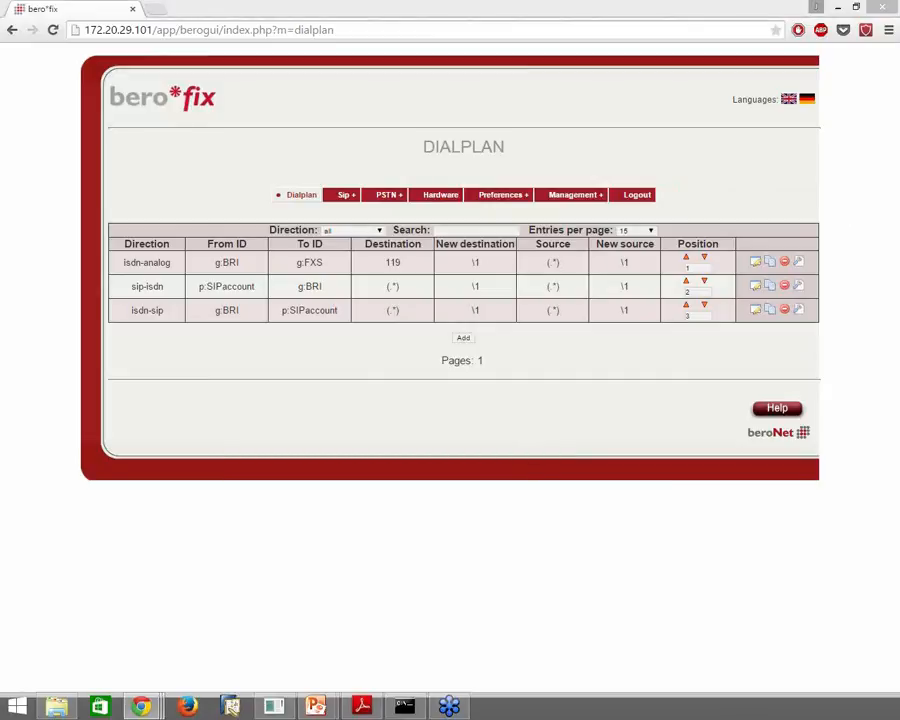
pyautogui.press('super+d')
pyautogui.press('super+d')
pyautogui.moveTo(899, 44); pyautogui.dragTo(281, 35)
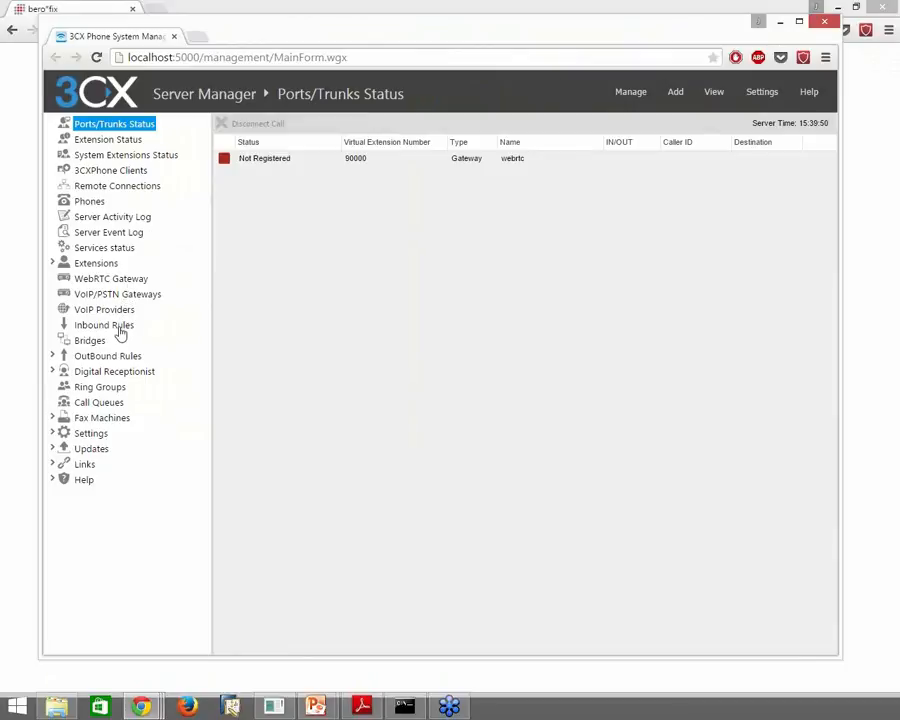
# From VoIP/PSTN Gateways, start a new gateway with BeroNet bero*fix BRI preselected
pyautogui.click(144, 297)
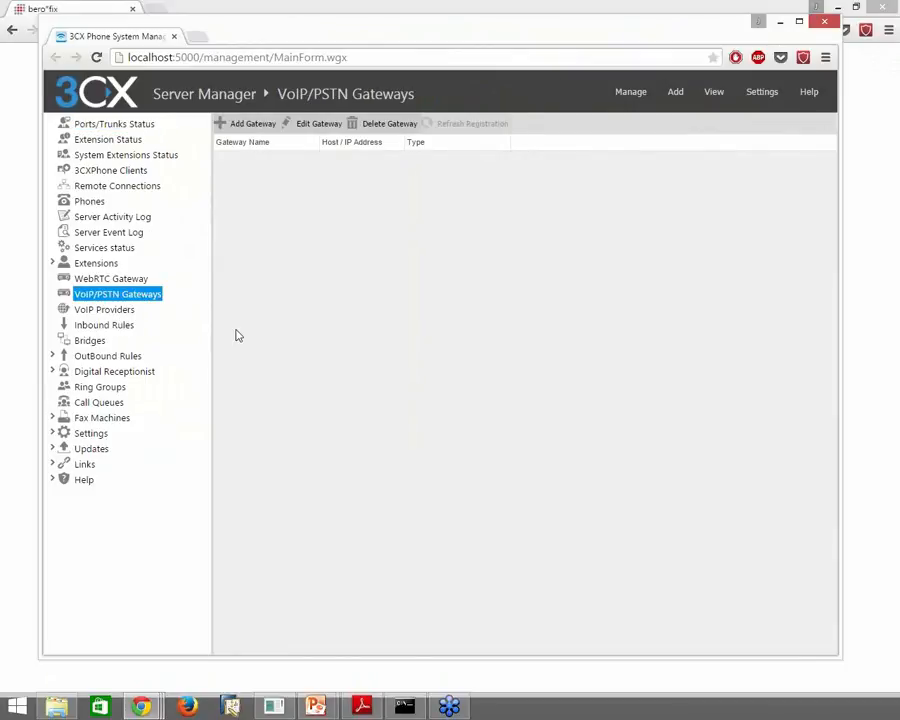
pyautogui.click(254, 124)
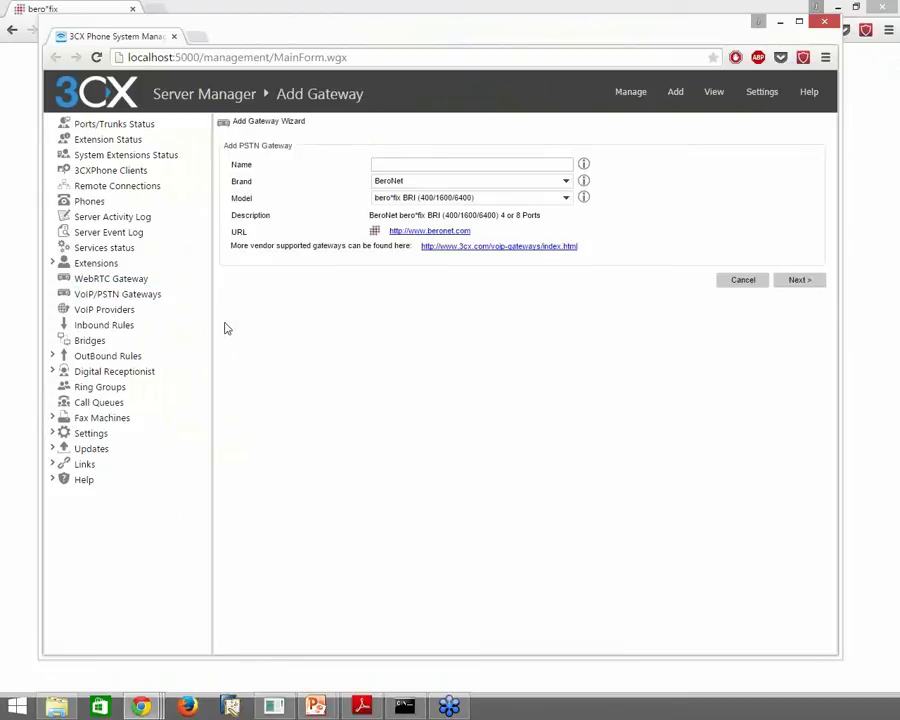
# Name the gateway 'beroNet gateway' and set its hostname to 172.20.29.101
pyautogui.write('beroNet gateway')
pyautogui.click(800, 280)
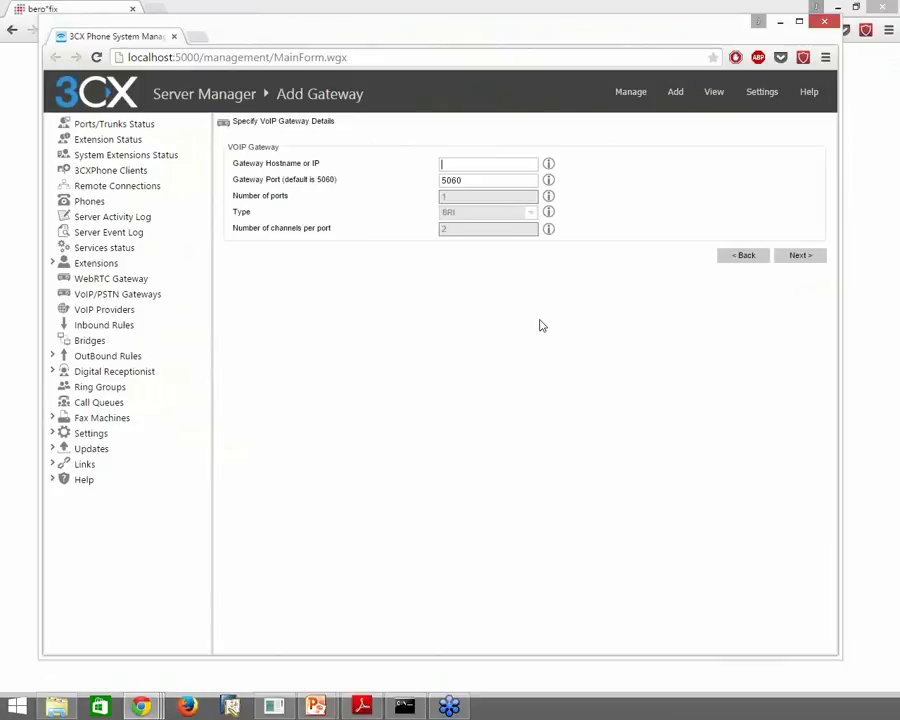
pyautogui.write('172.20.29.101')
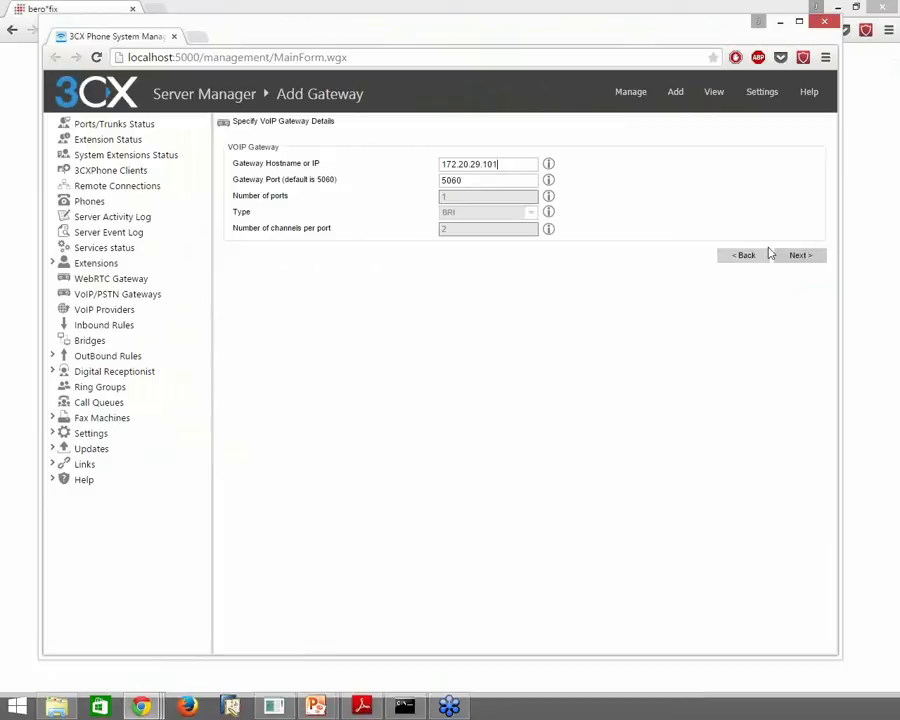
pyautogui.click(800, 256)
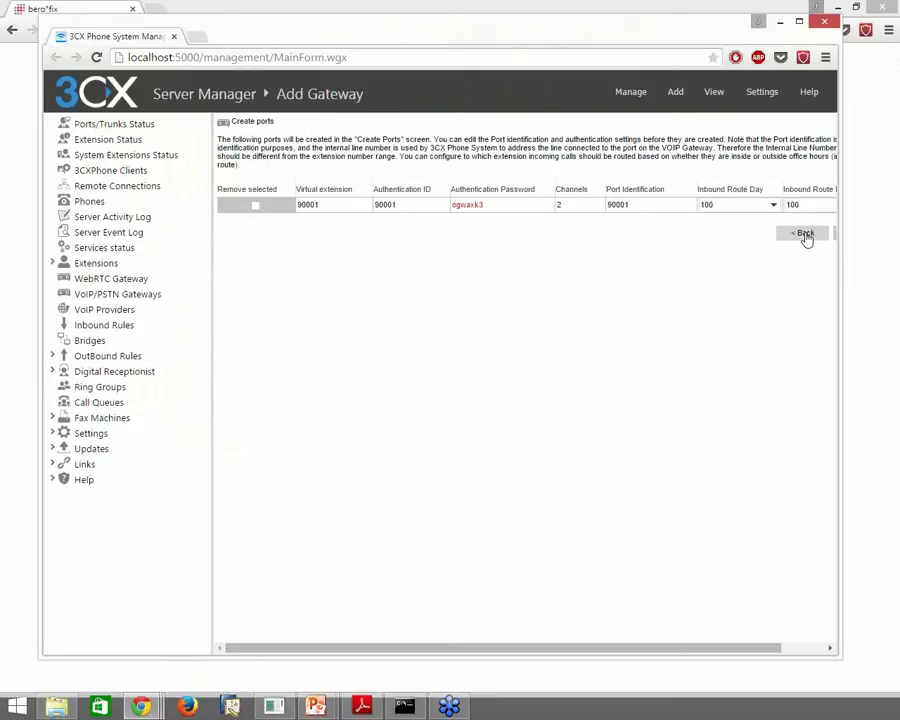
# Make port 90001's authentication password the same as its authentication ID
pyautogui.click(470, 207)
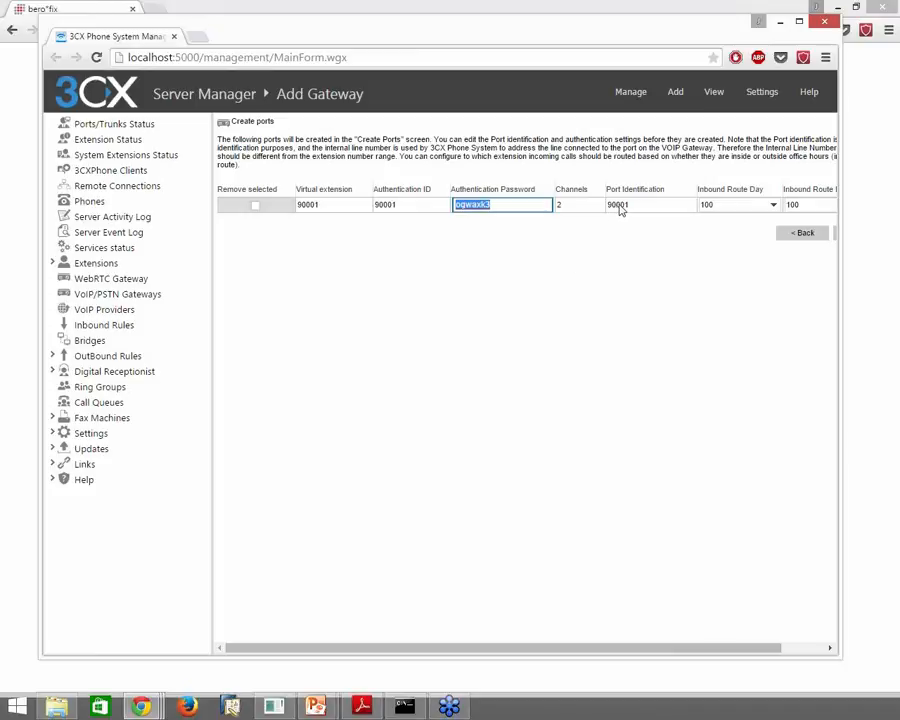
pyautogui.click(381, 204)
pyautogui.hotkey('ctrl', 'c')
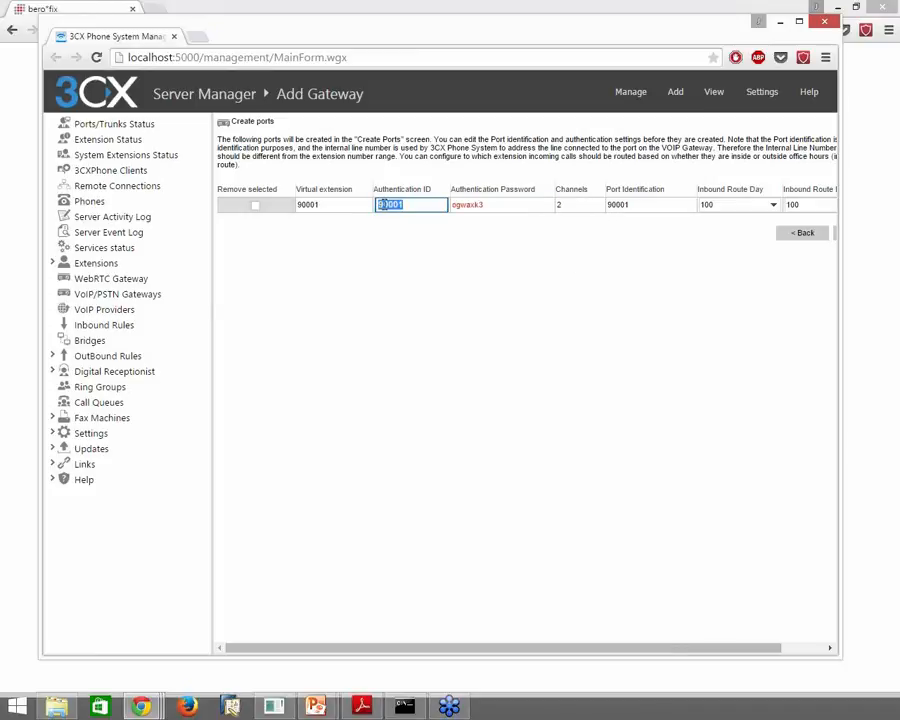
pyautogui.click(476, 206)
pyautogui.hotkey('ctrl', 'v')
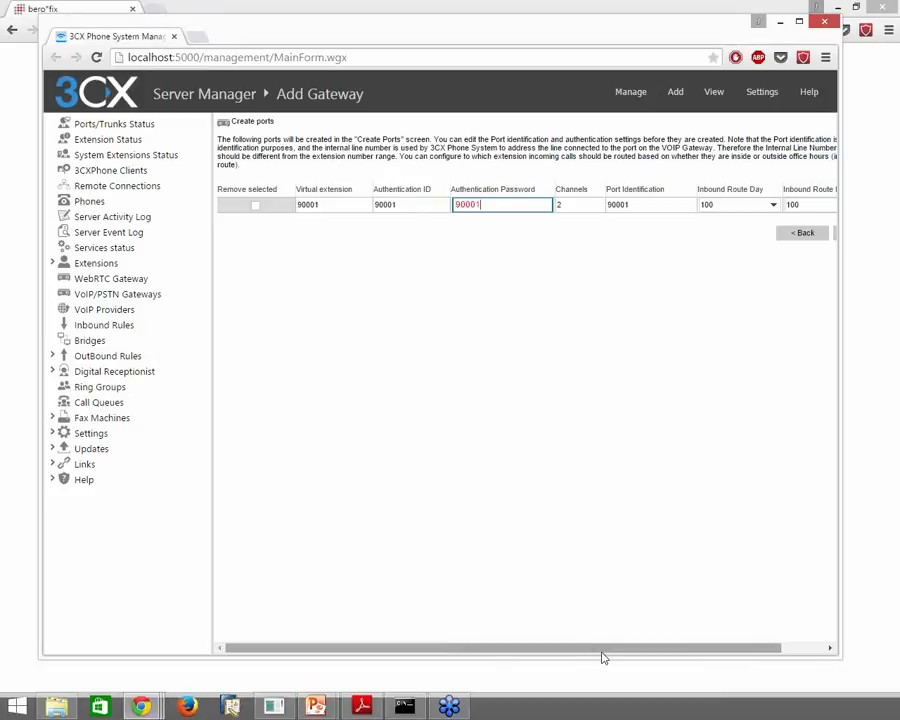
pyautogui.click(615, 423)
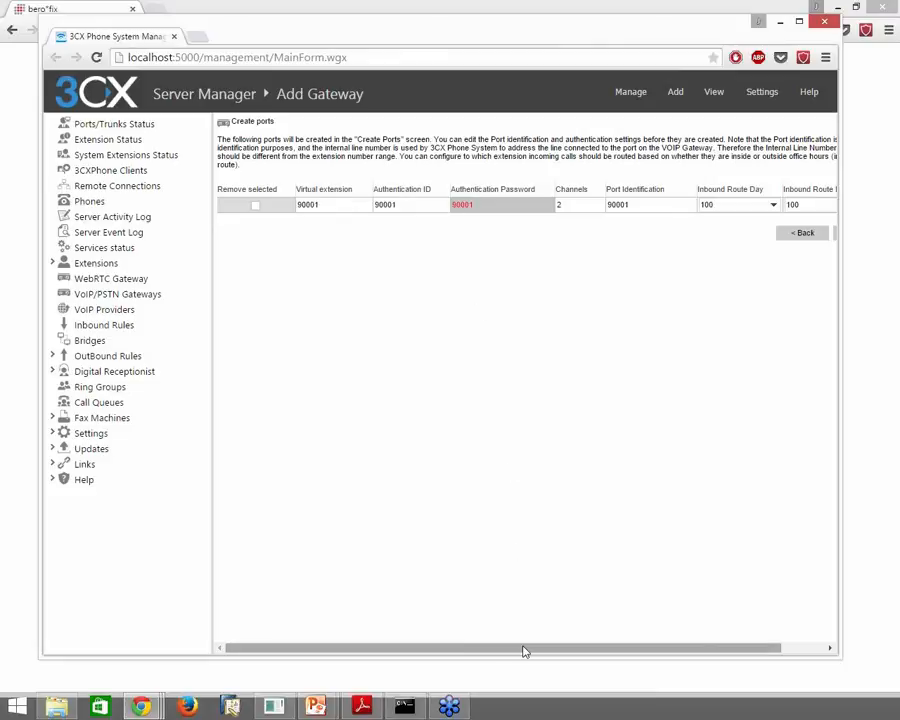
# Raise port 90001's channel count from 2 to 4
pyautogui.moveTo(524, 646); pyautogui.dragTo(627, 641)
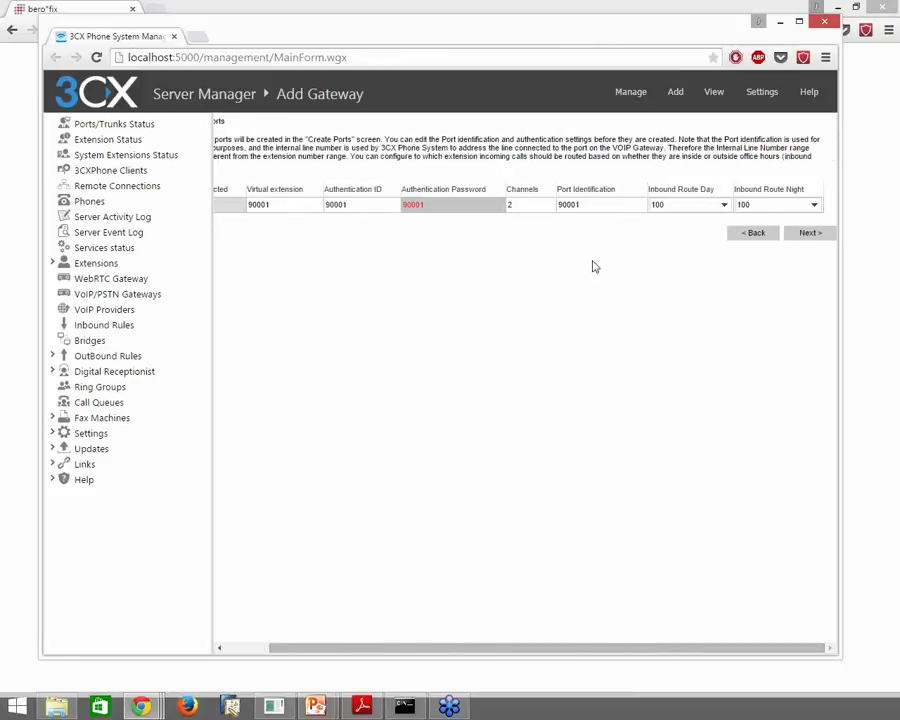
pyautogui.click(517, 205)
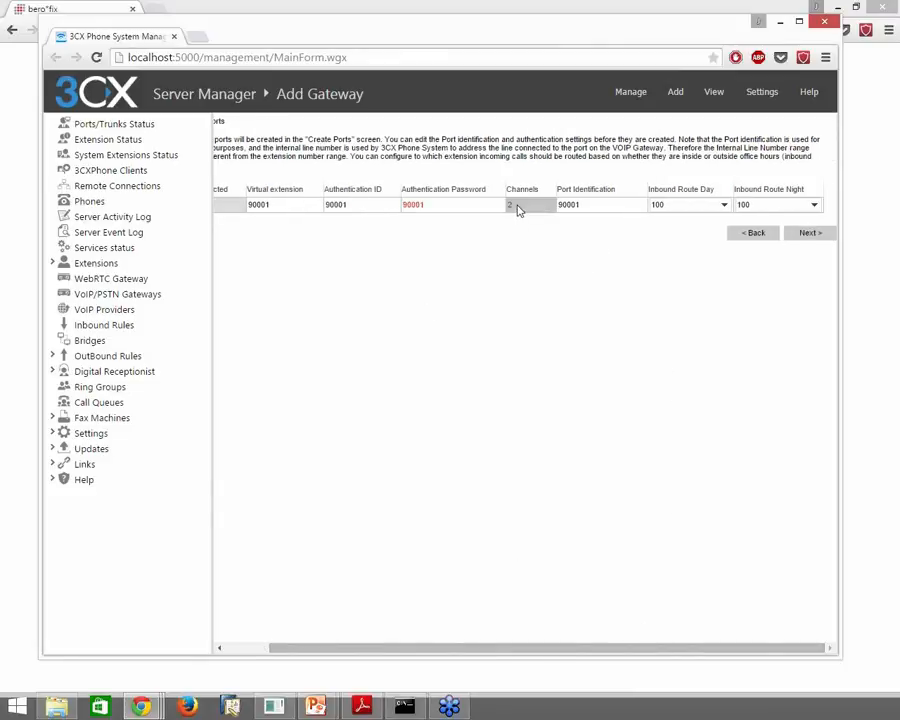
pyautogui.write('4')
pyautogui.click(560, 305)
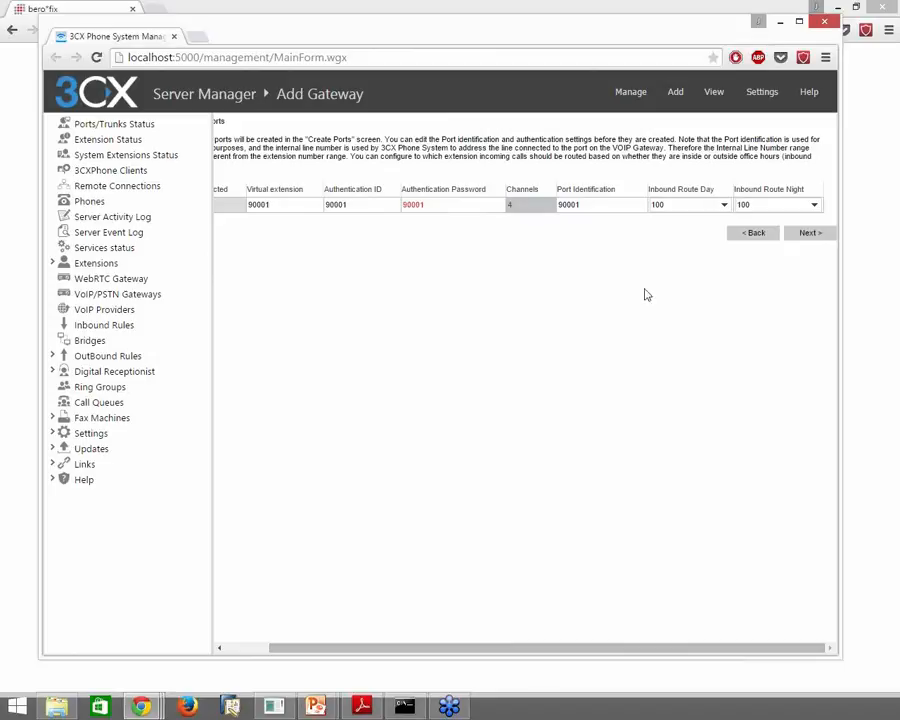
# Route calls to numbers starting with prefix 0 through beroNet gateway as route 1
pyautogui.click(815, 240)
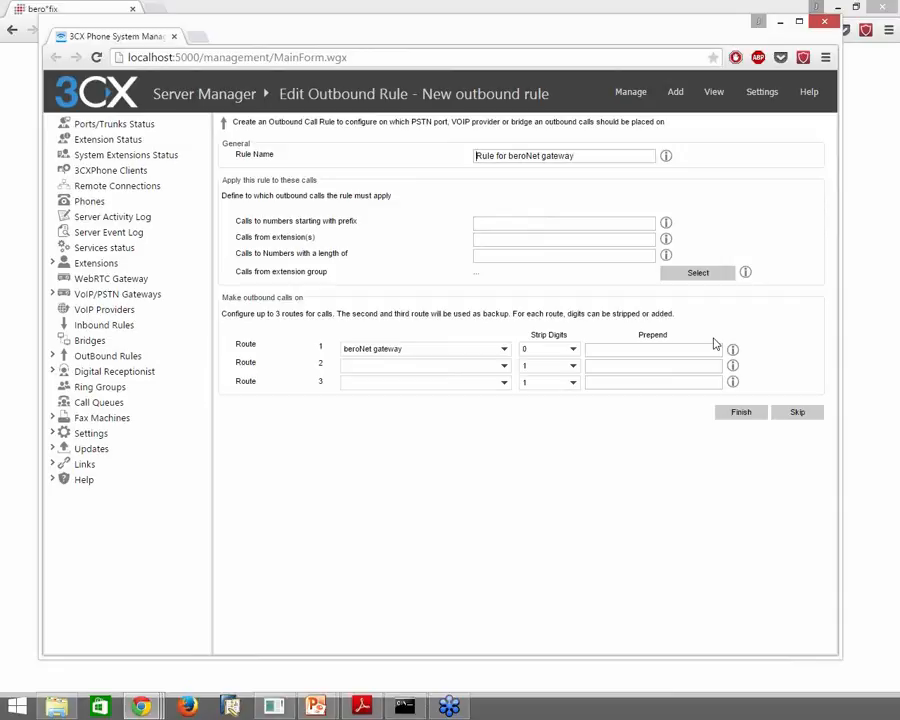
pyautogui.click(617, 223)
pyautogui.write('0')
# Finish the gateway wizard and launch the Beronet card configuration login for 172.20.29.101
pyautogui.click(758, 416)
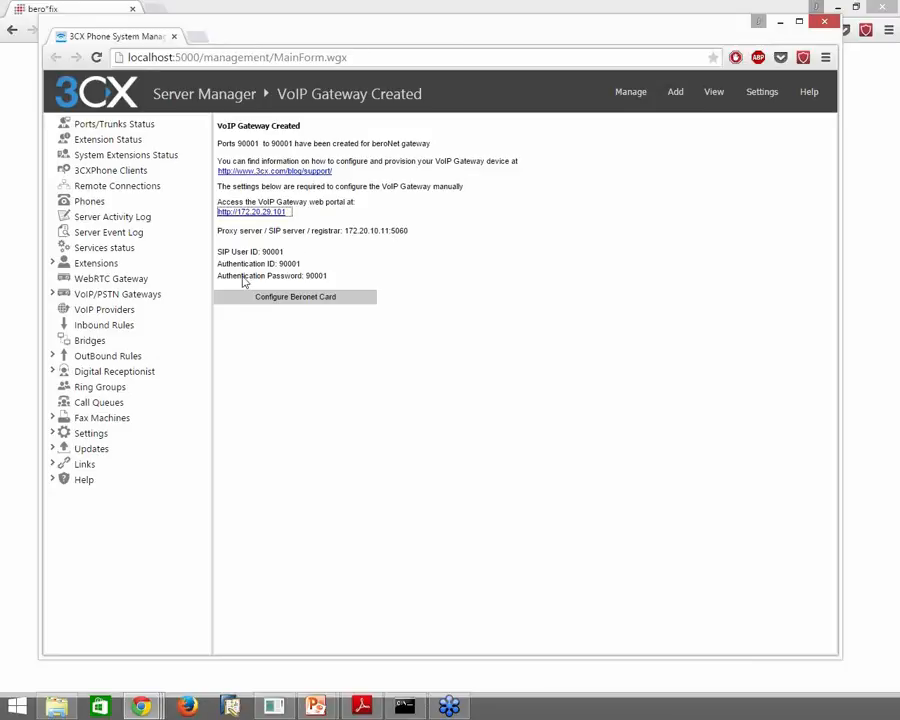
pyautogui.click(304, 297)
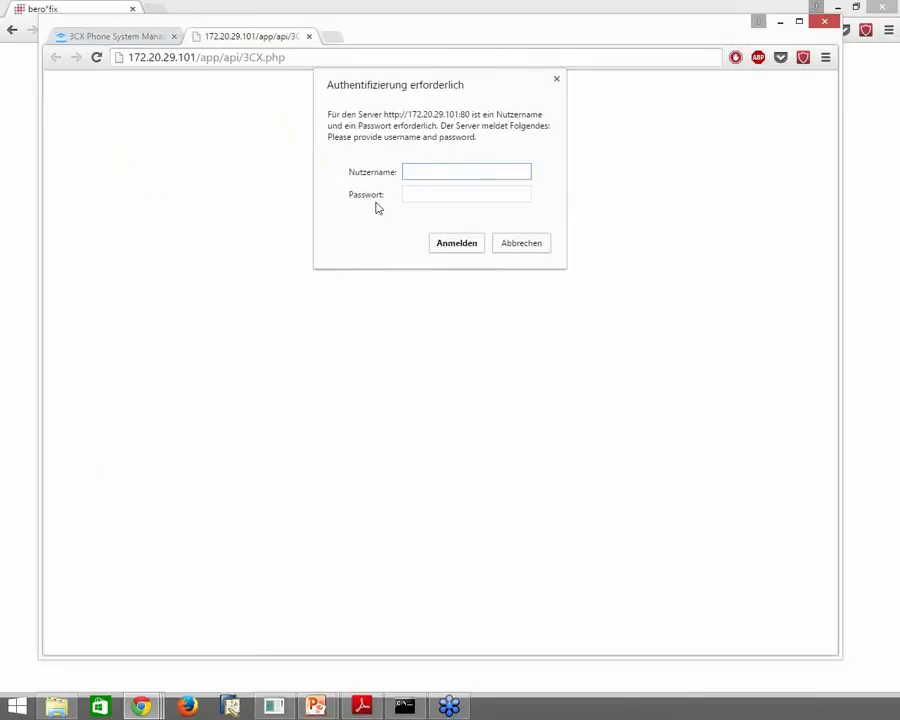
# Log in to the berofix interface with the admin account and decline saving the password
pyautogui.write('admin')
pyautogui.press('Tab')
pyautogui.write('admin')
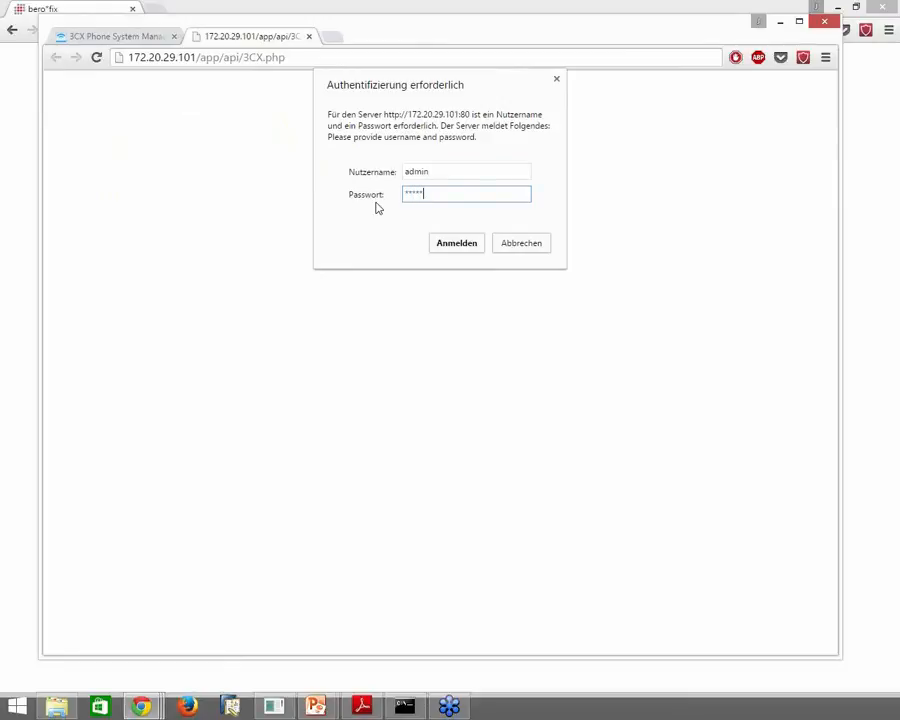
pyautogui.press('Return')
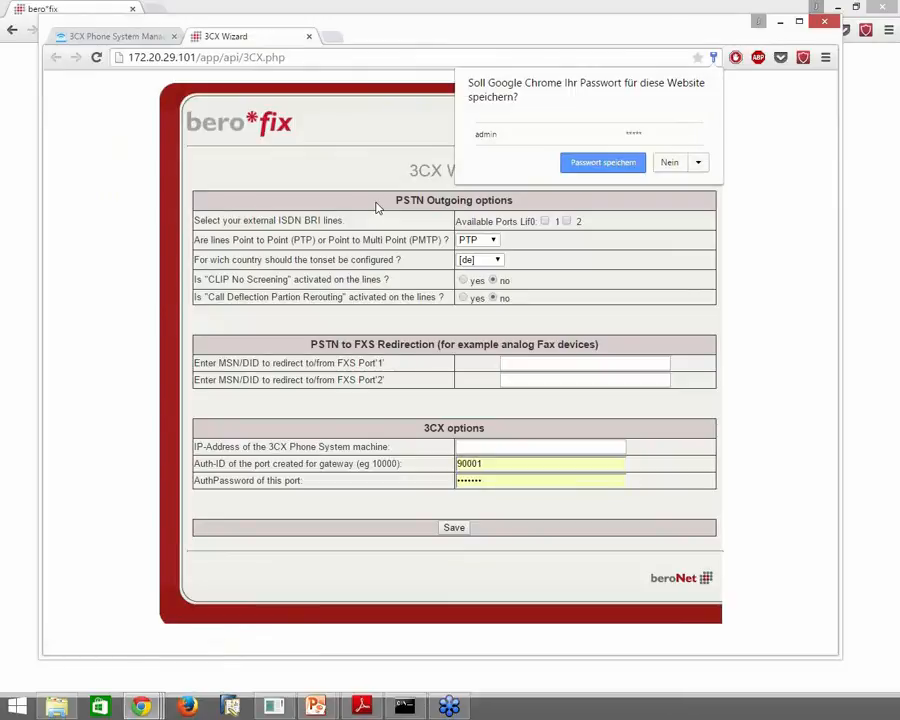
pyautogui.click(745, 218)
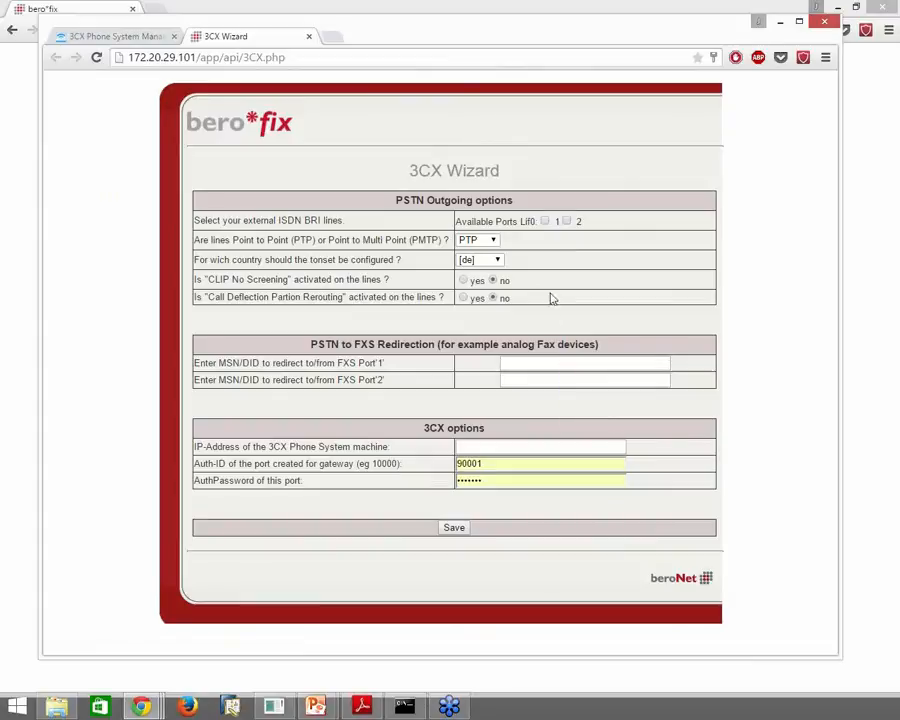
# Use ISDN BRI ports 1 and 2 as external lines, keeping the PTP line type
pyautogui.click(545, 220)
pyautogui.click(566, 220)
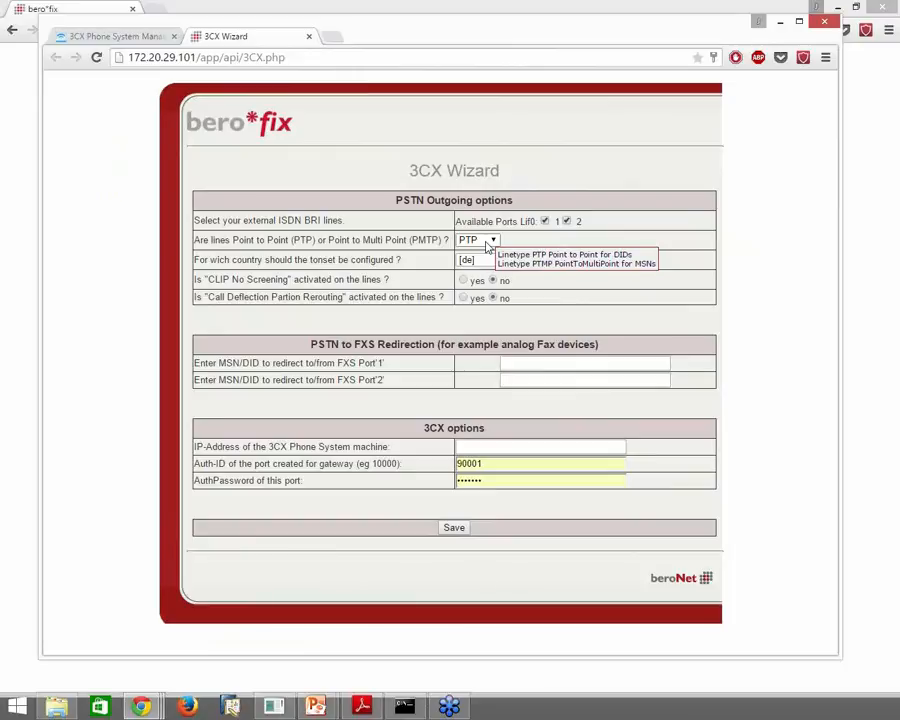
pyautogui.click(487, 247)
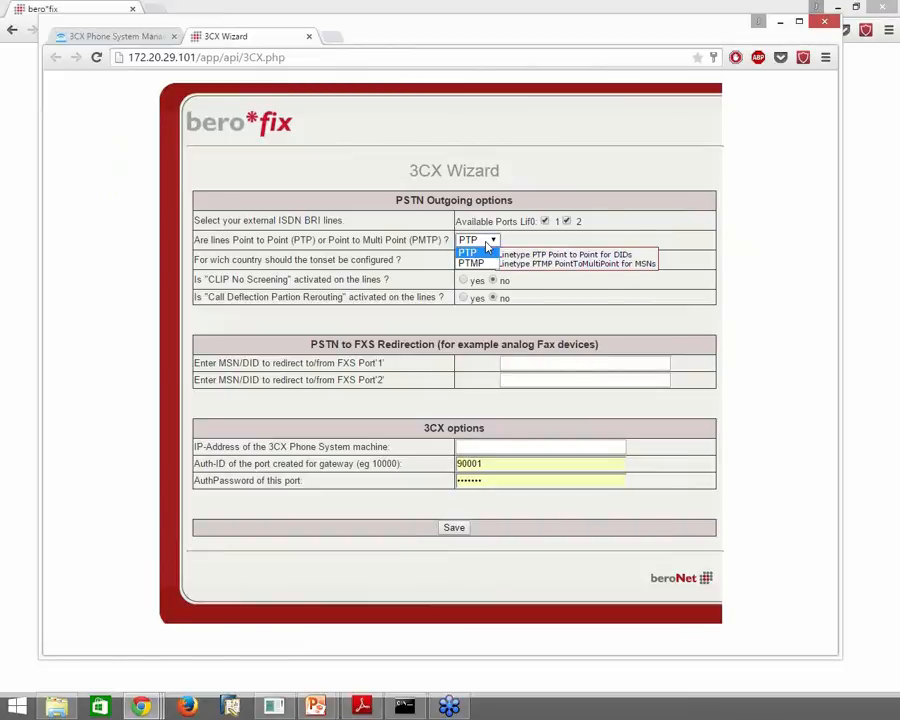
pyautogui.click(487, 247)
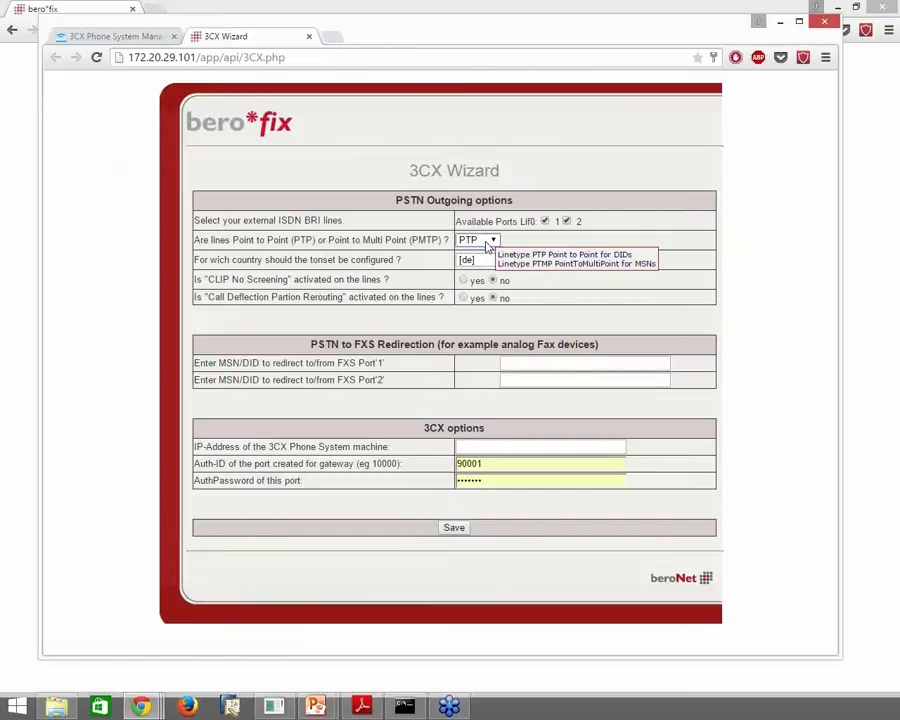
pyautogui.moveTo(376, 278)
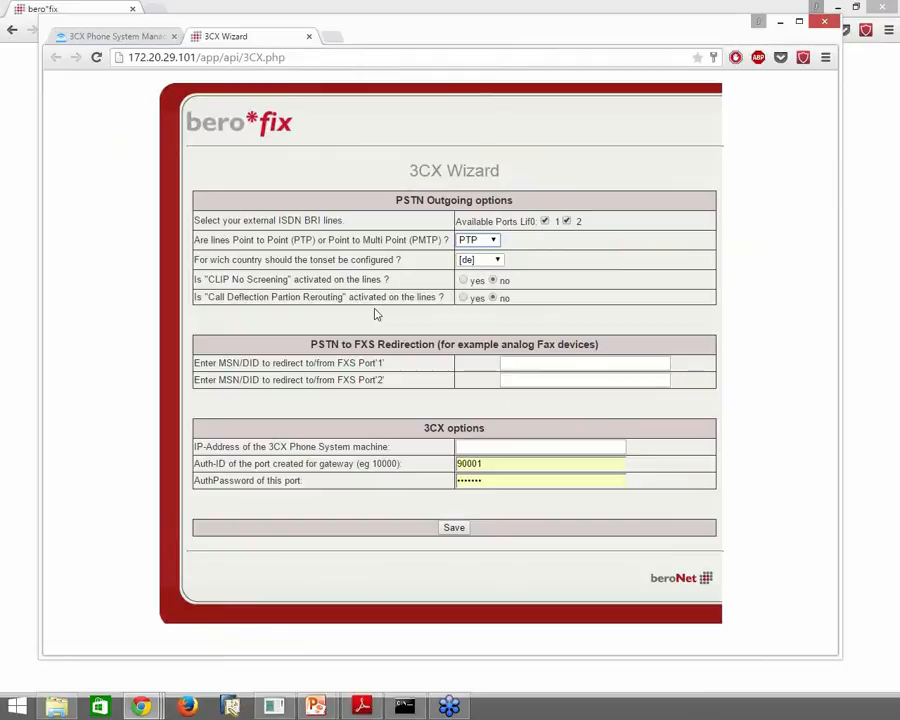
# Enter MSN 119 for FXS port 1 and set the 3CX IP address to 172.20.10.11
pyautogui.click(558, 363)
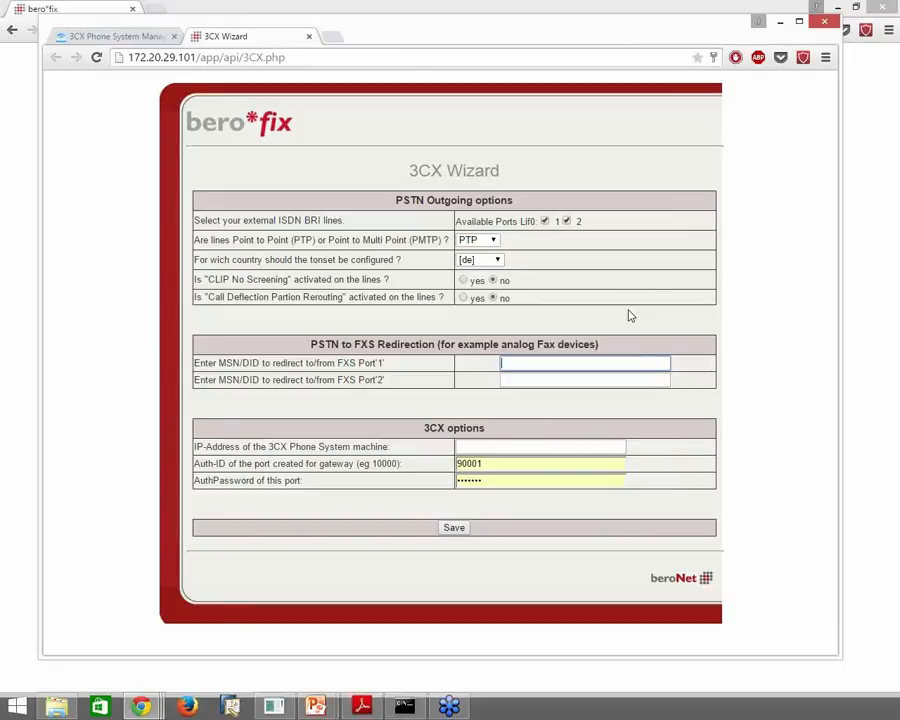
pyautogui.write('119')
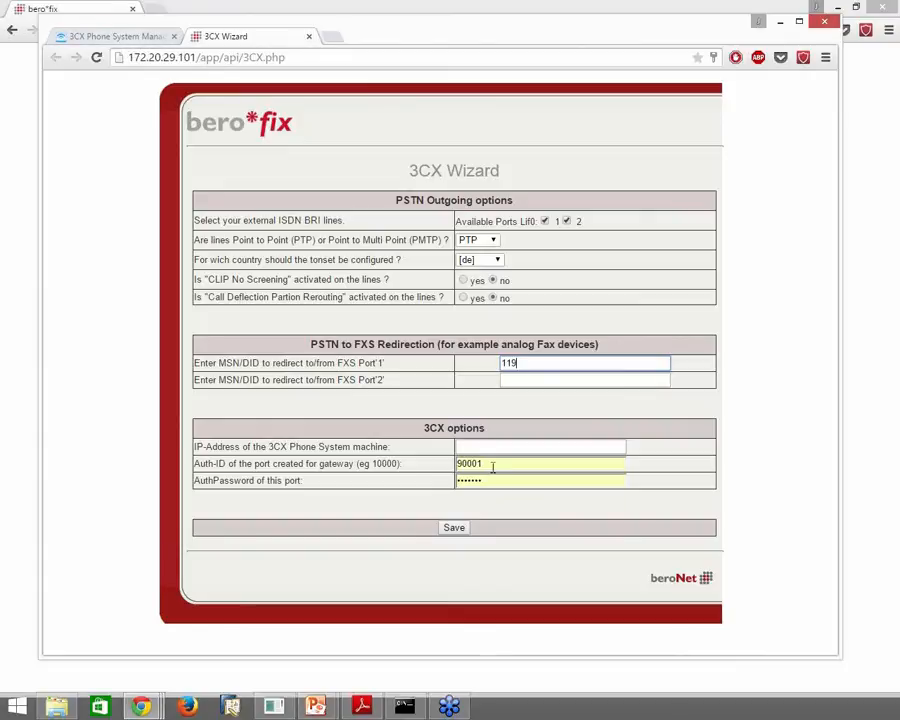
pyautogui.click(150, 37)
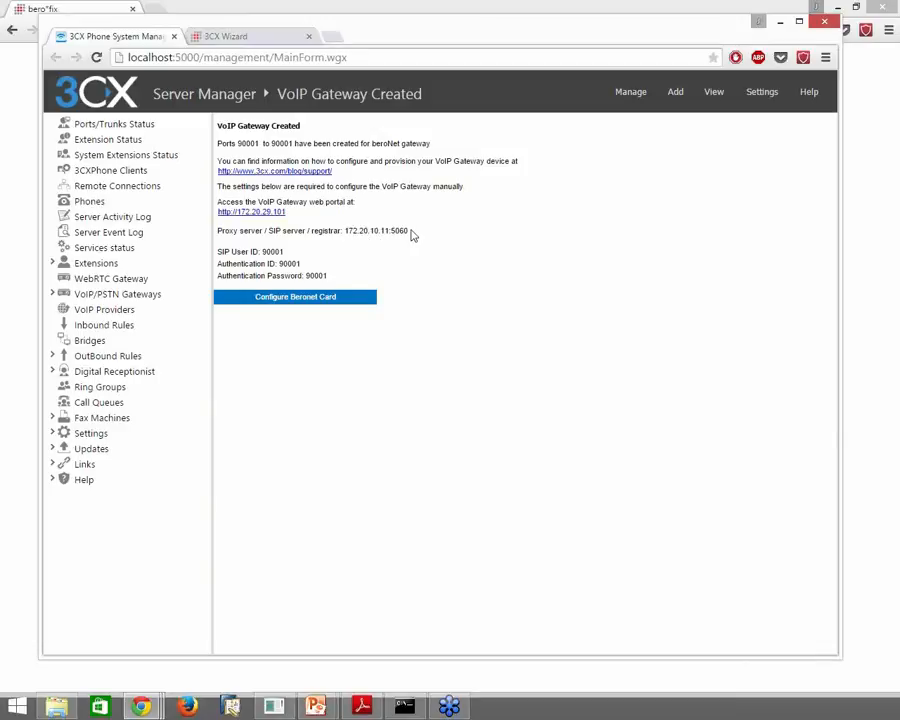
pyautogui.click(243, 41)
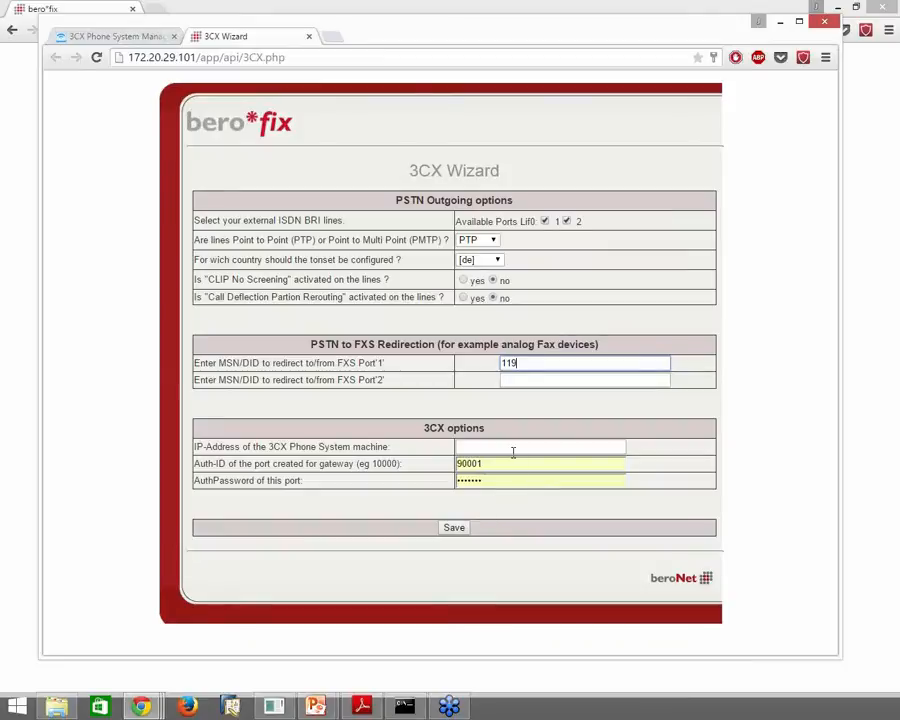
pyautogui.click(513, 452)
pyautogui.write('172.20.11.10')
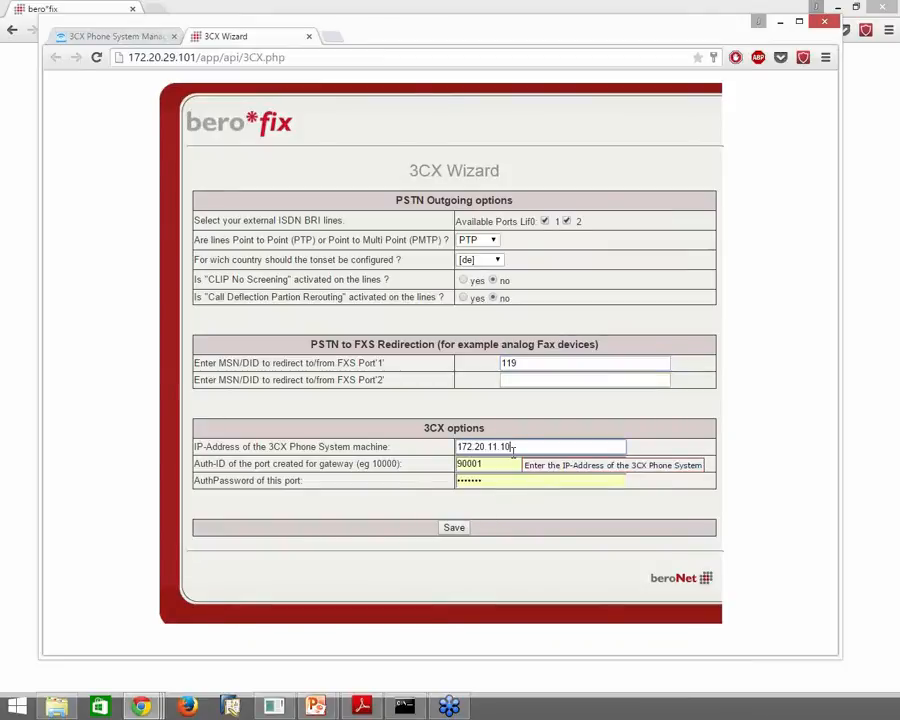
pyautogui.hotkey('ctrl', 'Tab')
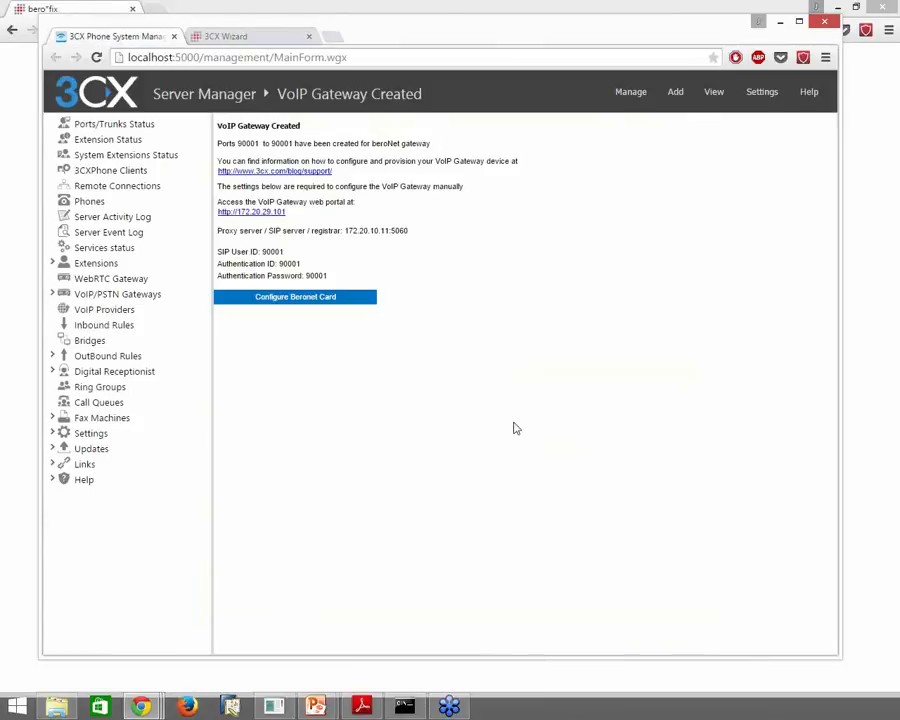
pyautogui.hotkey('ctrl', 'Tab')
pyautogui.hotkey('ctrl', 'Tab')
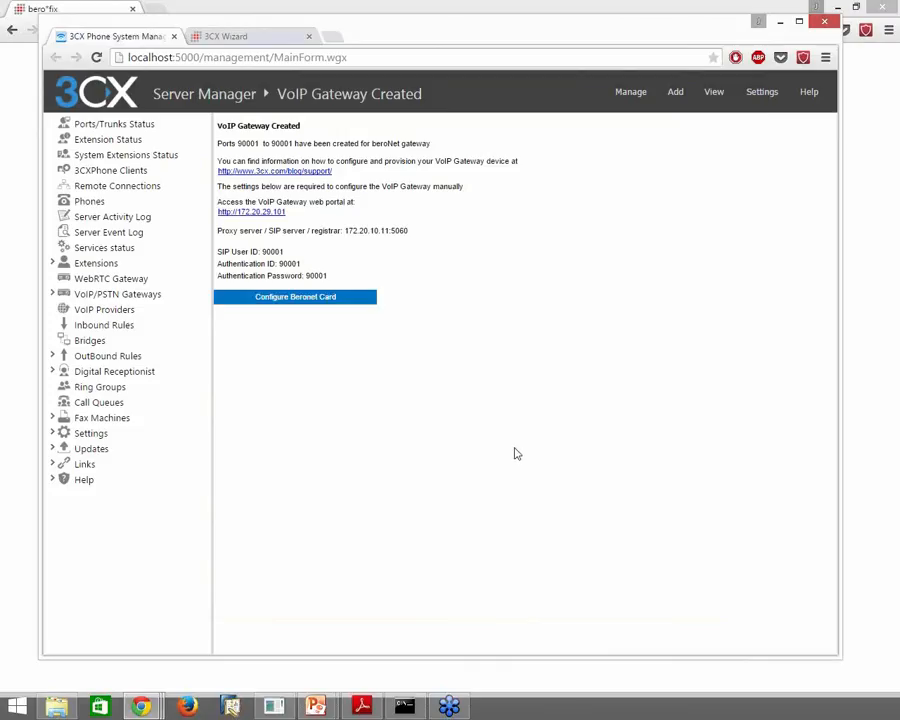
pyautogui.hotkey('ctrl', 'Tab')
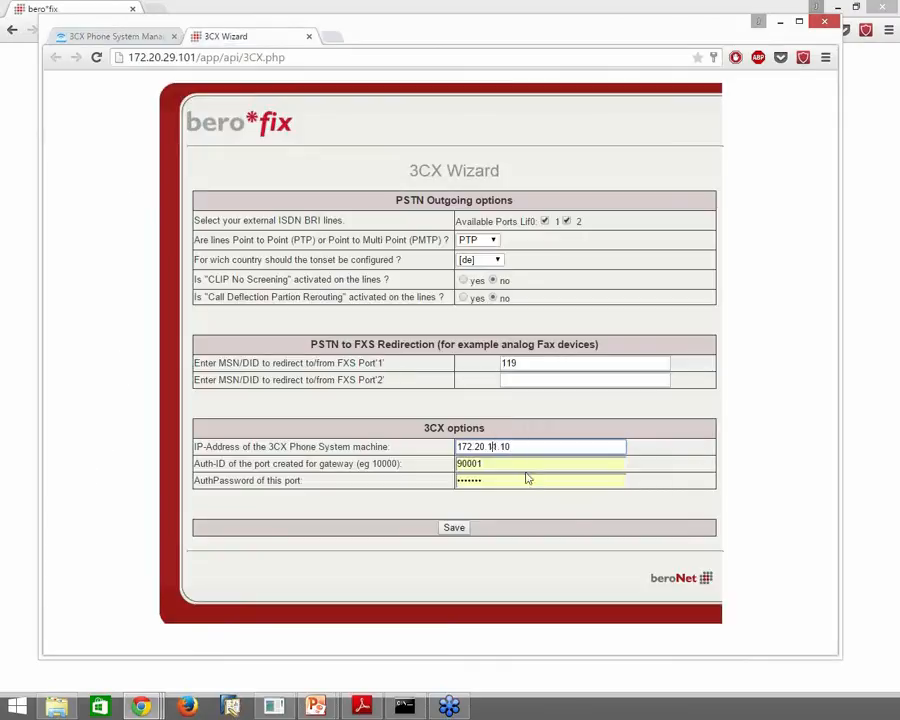
pyautogui.press('BackSpace')
pyautogui.press('End')
pyautogui.write('.11')
# Enter the port's authentication password and save the 3CX Wizard settings
pyautogui.doubleClick(496, 463)
pyautogui.click(381, 469)
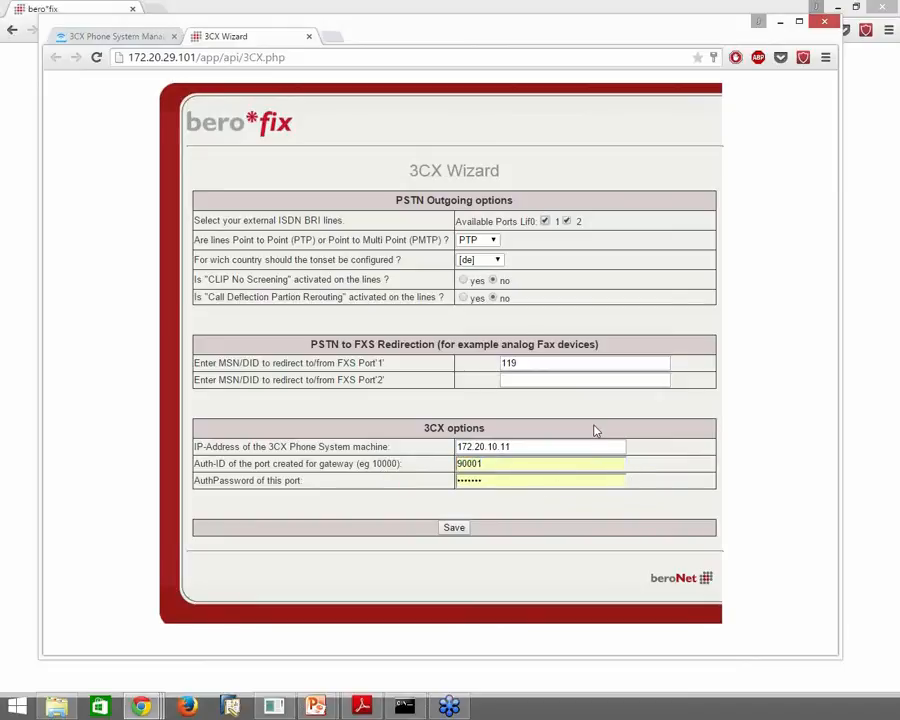
pyautogui.click(502, 463)
pyautogui.press('Tab')
pyautogui.write('90001')
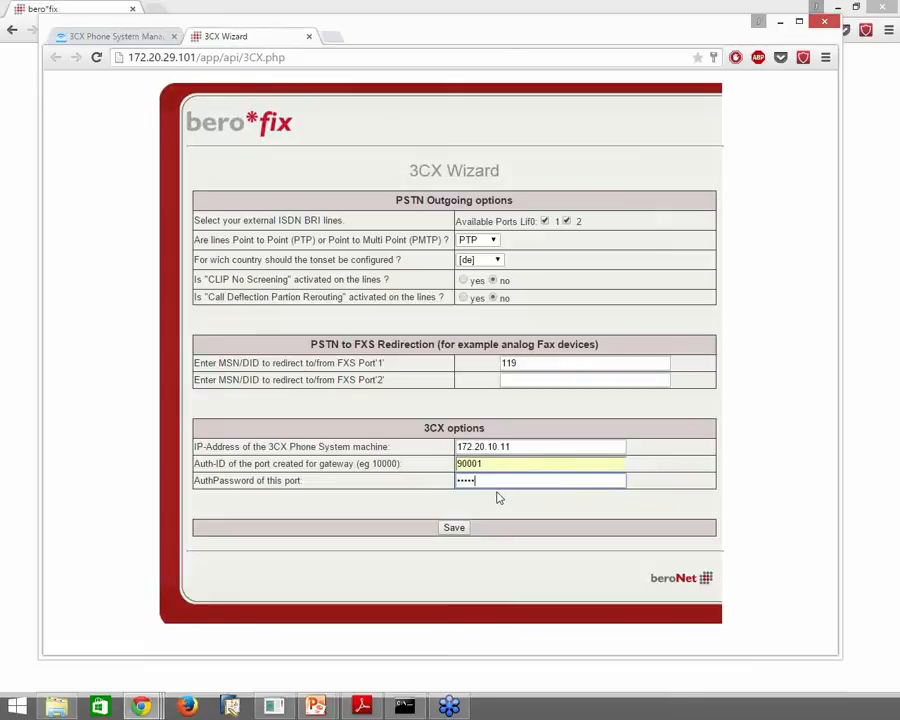
pyautogui.click(465, 529)
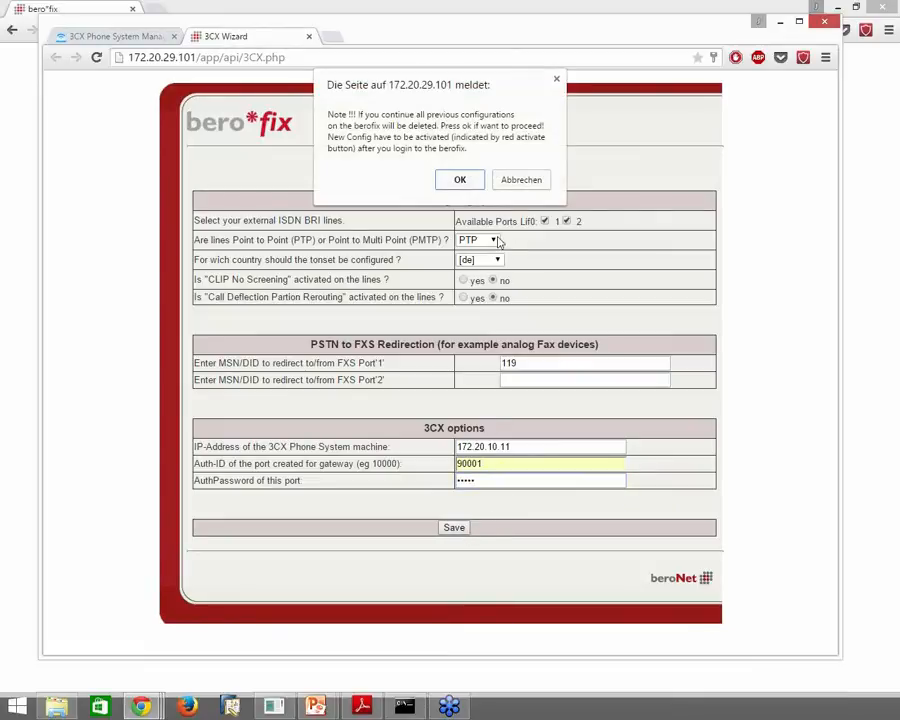
# Confirm replacing the old configuration, activate it, and log back in after the reboot
pyautogui.click(460, 180)
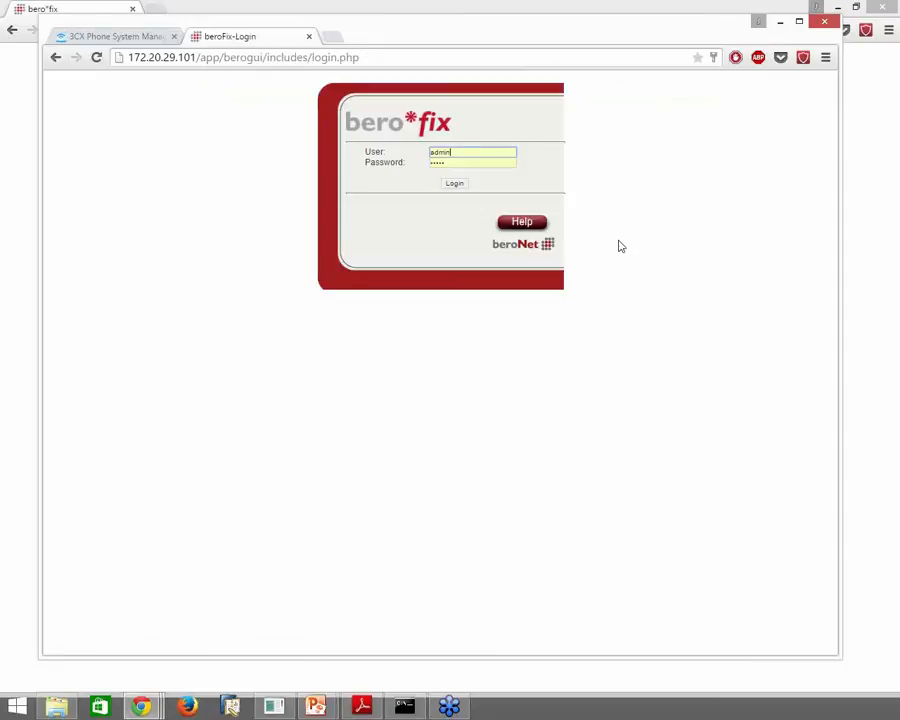
pyautogui.click(456, 185)
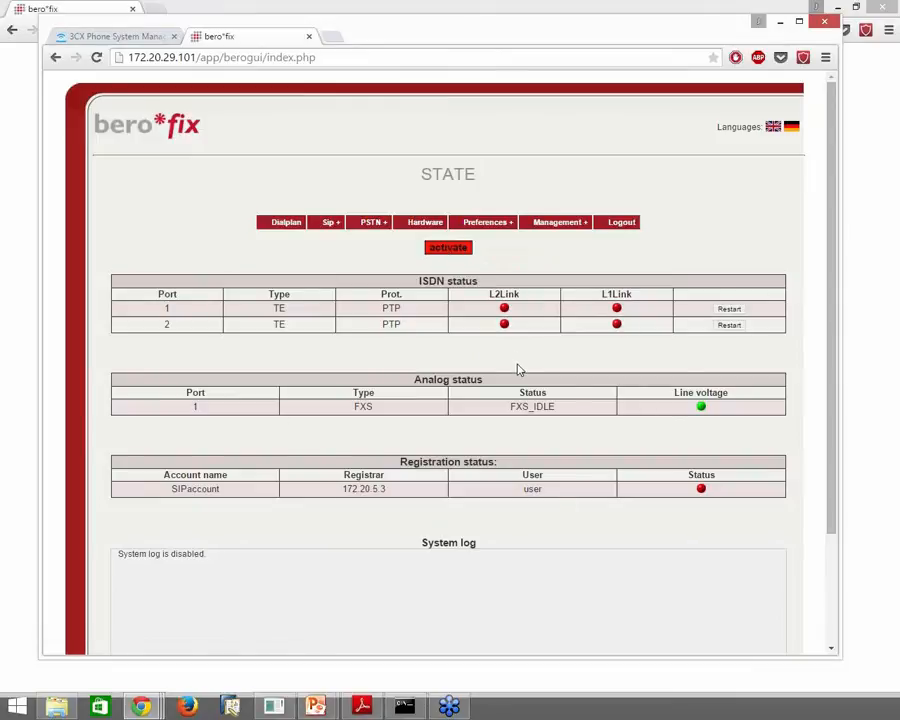
pyautogui.click(449, 247)
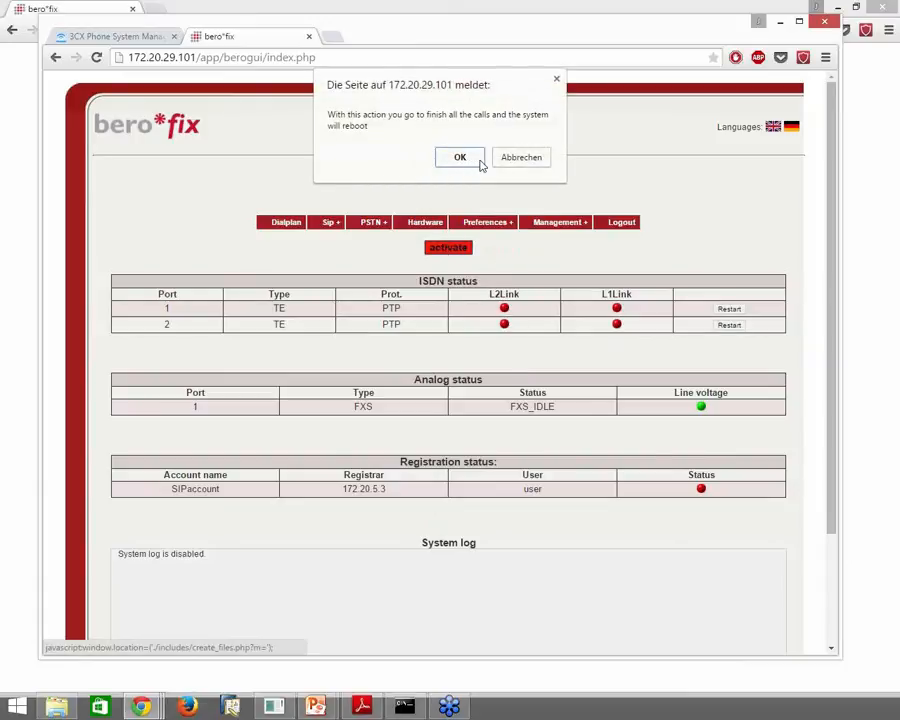
pyautogui.click(479, 162)
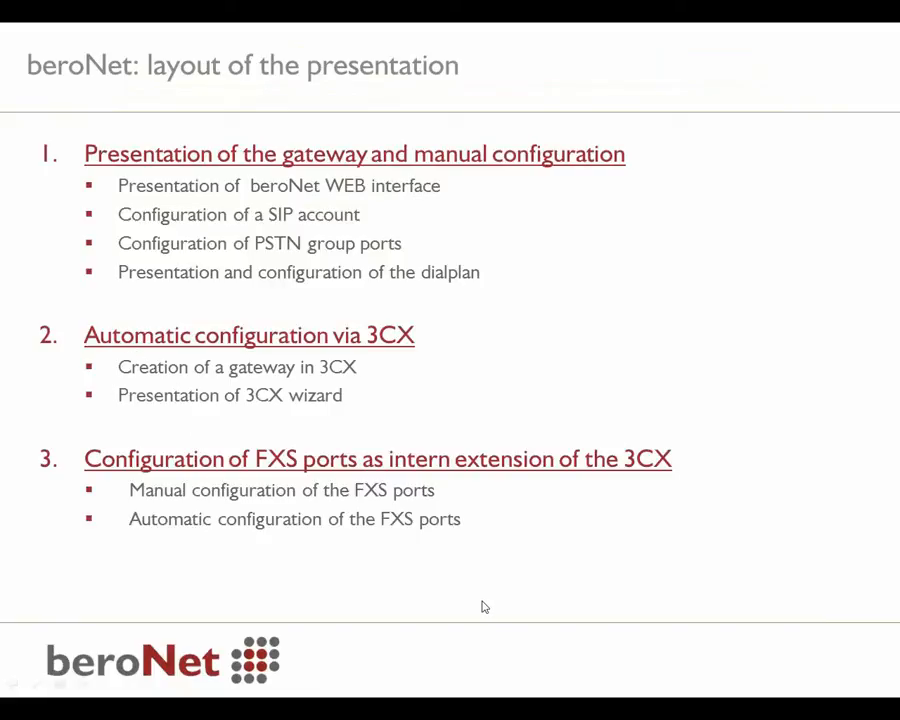
pyautogui.hotkey('alt', 'Tab')
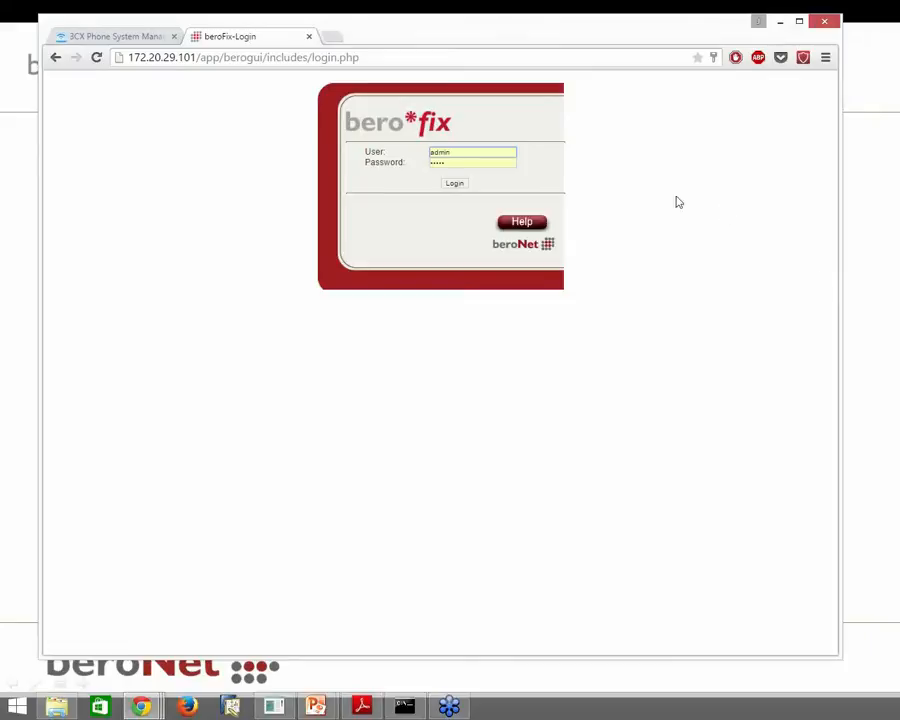
pyautogui.click(455, 184)
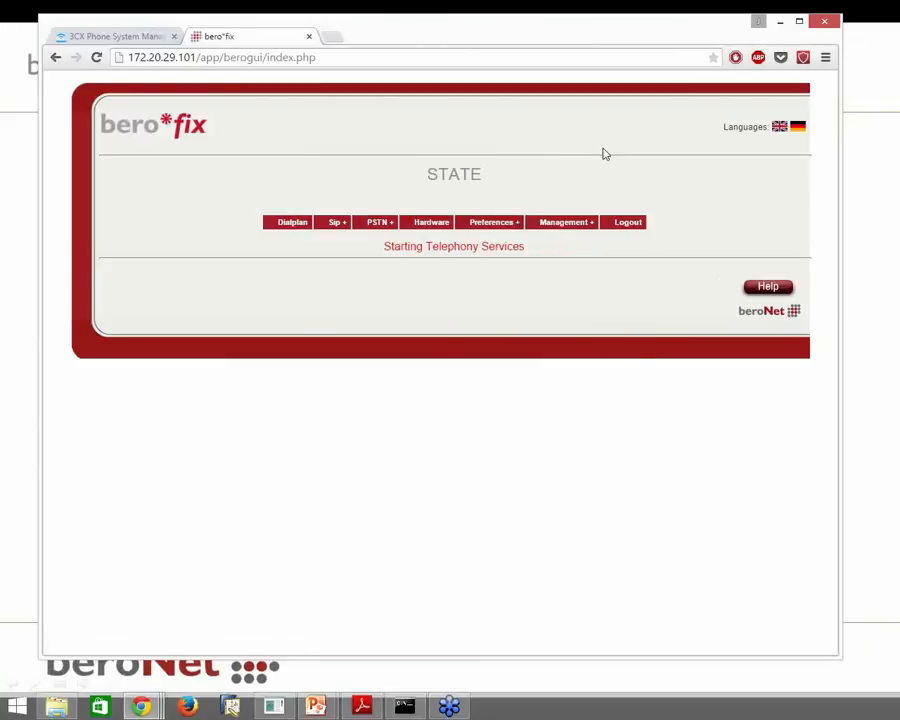
# Open the wiki.beronet.com VoIP Gateway Documentation Howtos page in a new tab, then return to bero*fix
pyautogui.click(330, 37)
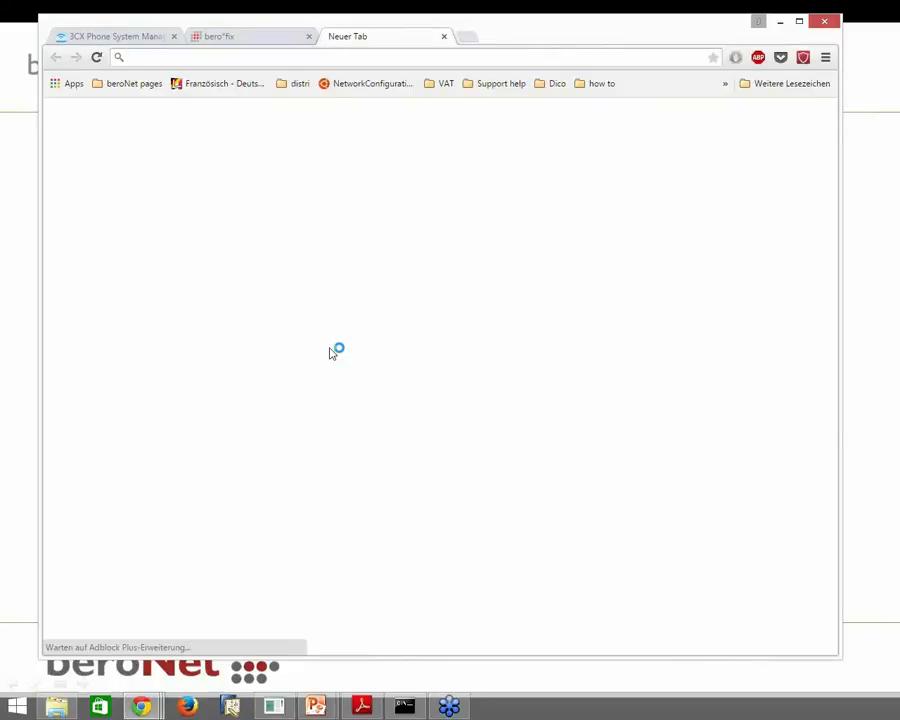
pyautogui.write('wiki')
pyautogui.press('Return')
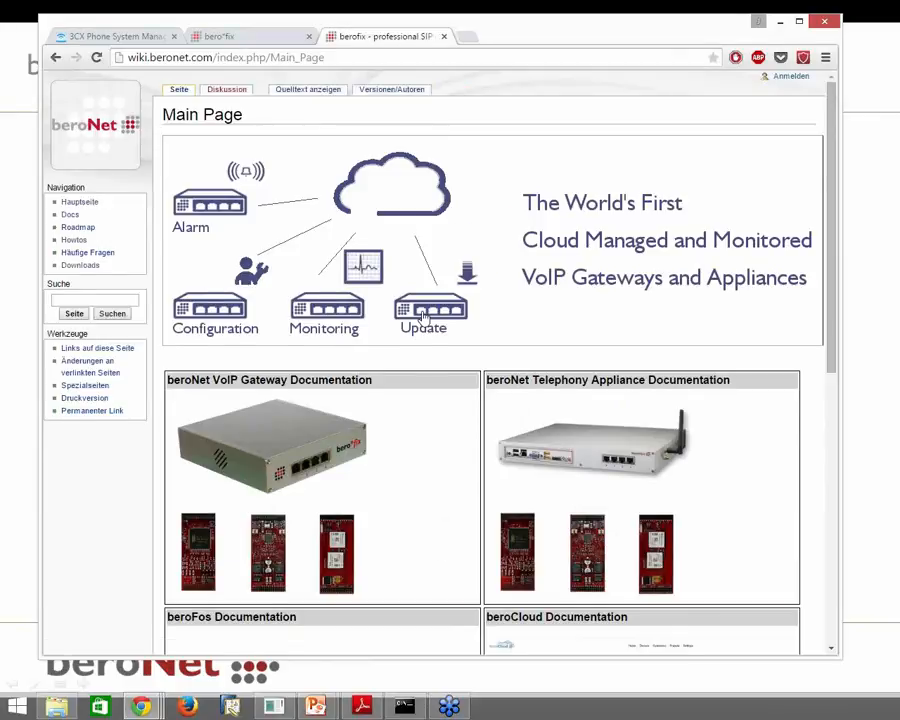
pyautogui.scroll(-3, 375, 320)
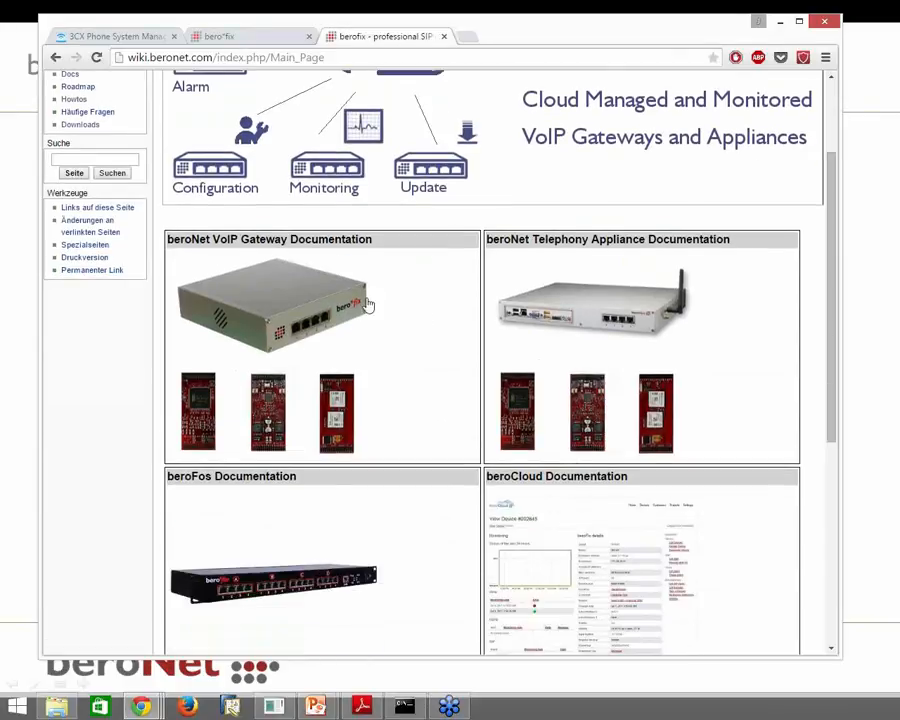
pyautogui.click(305, 304)
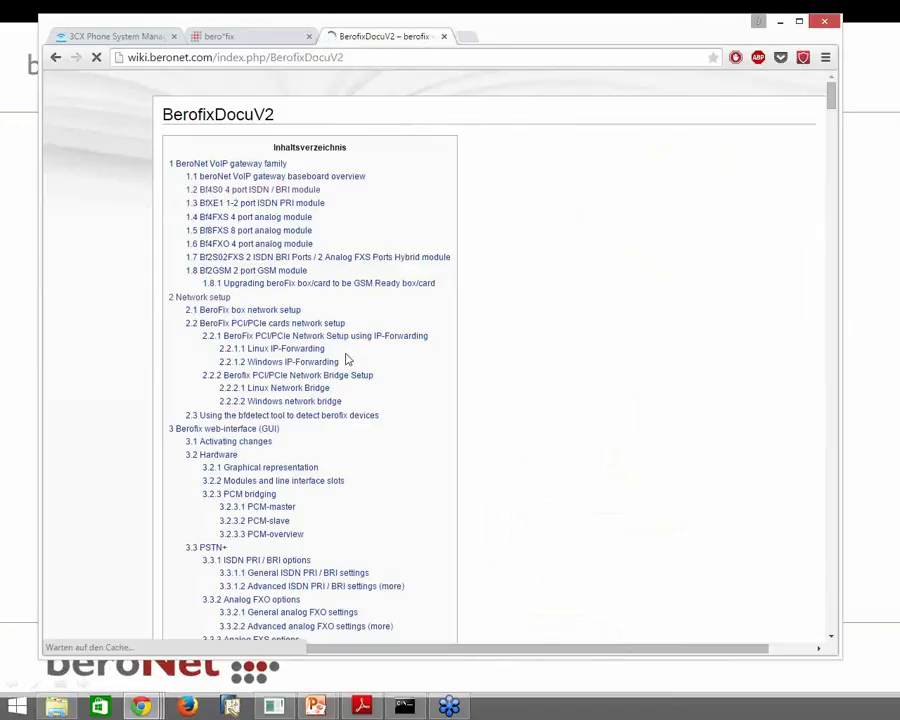
pyautogui.click(85, 242)
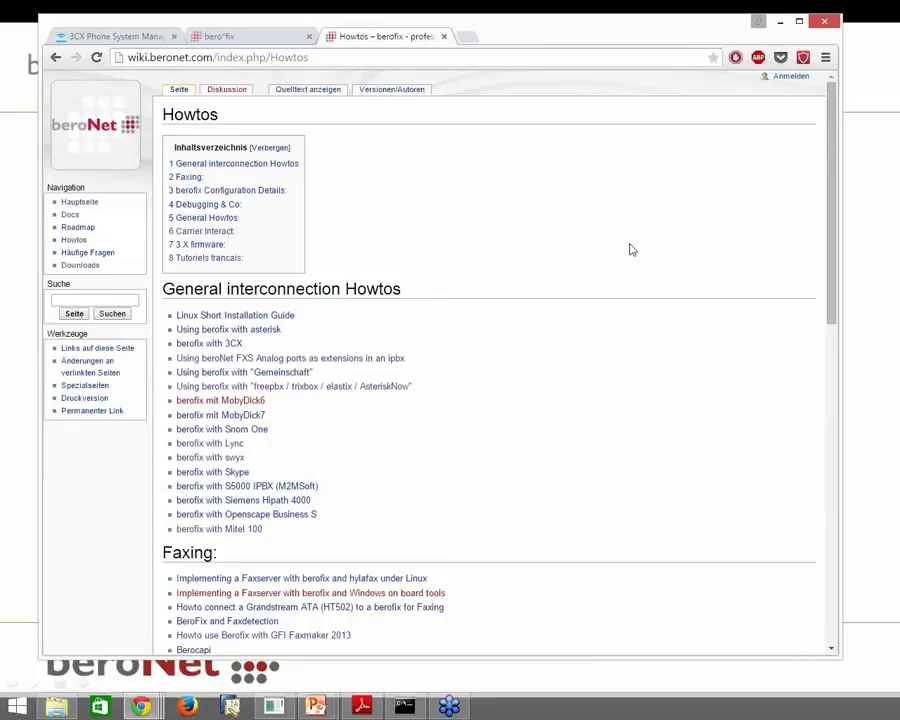
pyautogui.scroll(-10, 631, 249)
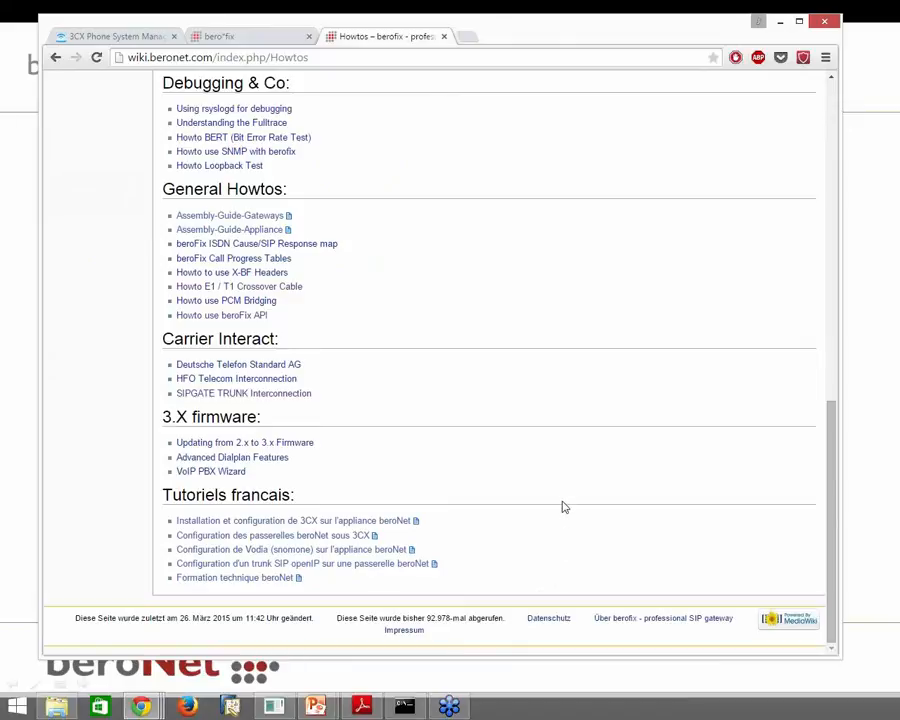
pyautogui.scroll(5, 563, 507)
pyautogui.scroll(2, 563, 507)
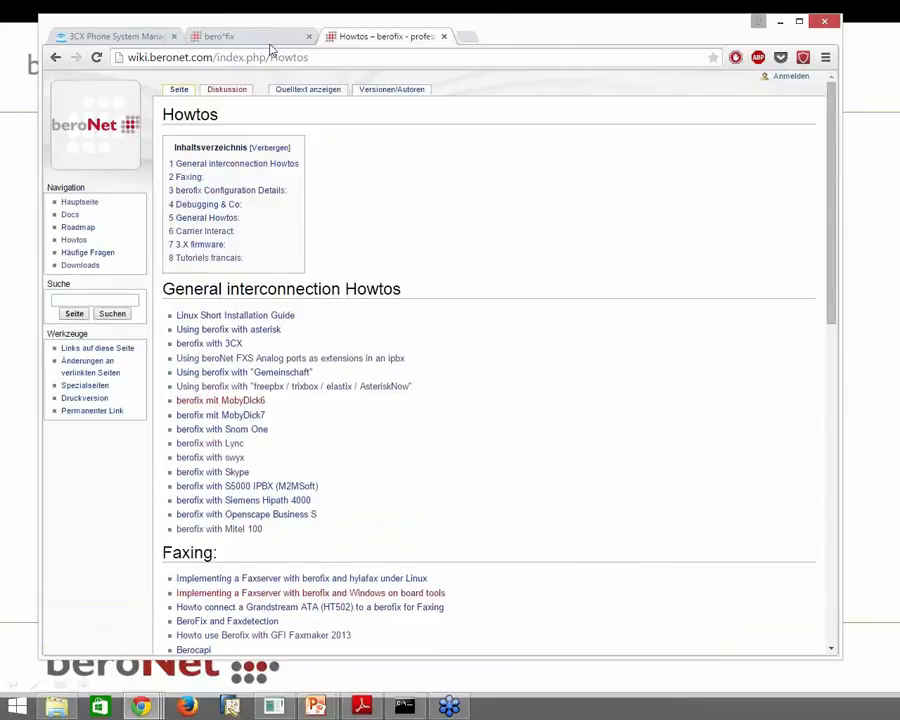
pyautogui.click(234, 42)
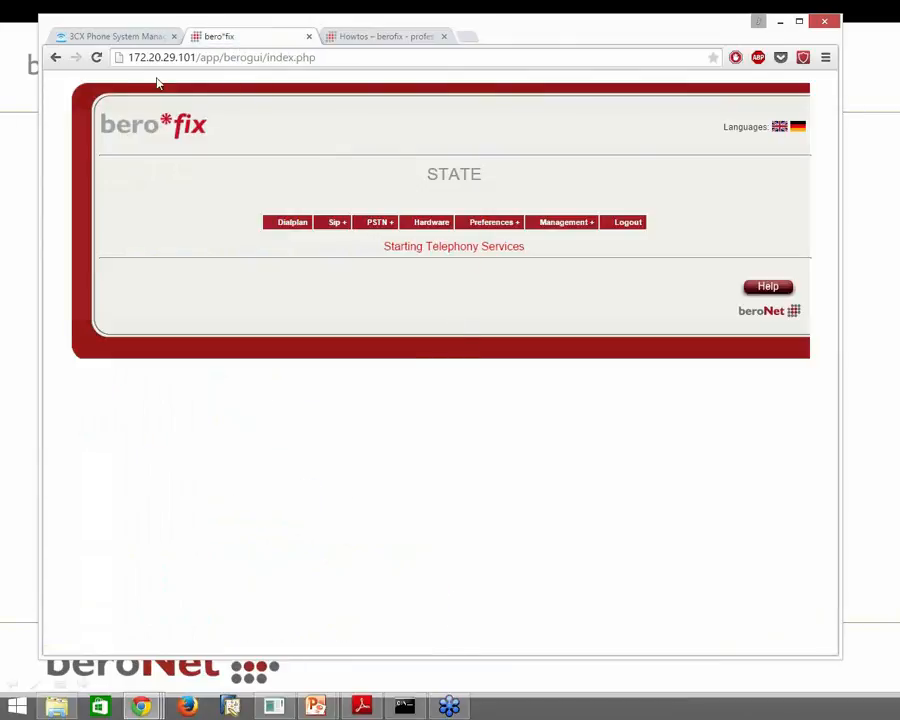
# Reload the bero*fix status page and view the four wizard-generated dialplan rules
pyautogui.click(97, 58)
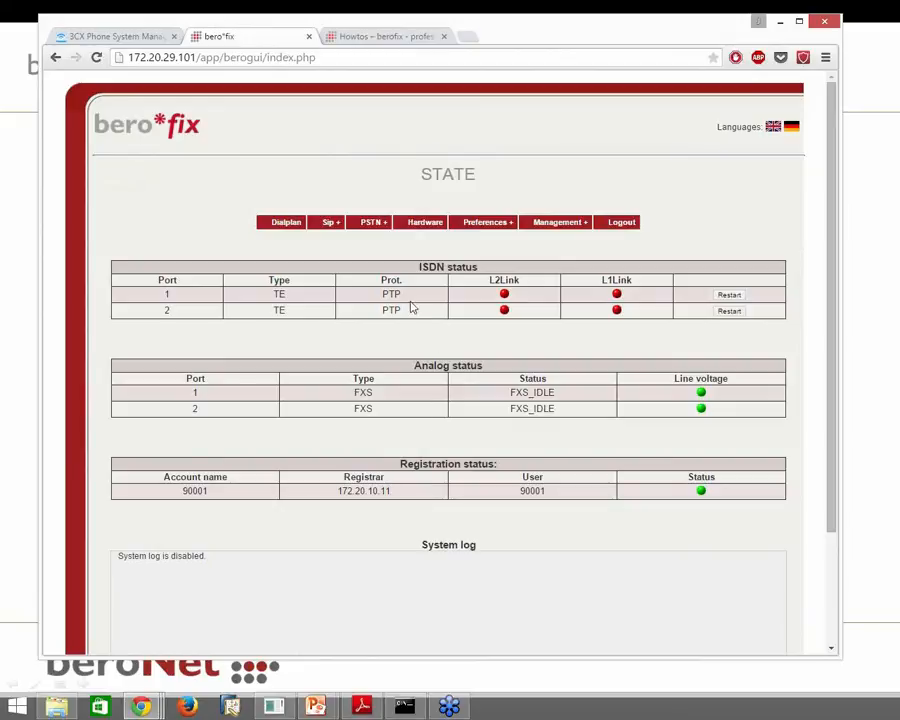
pyautogui.click(292, 226)
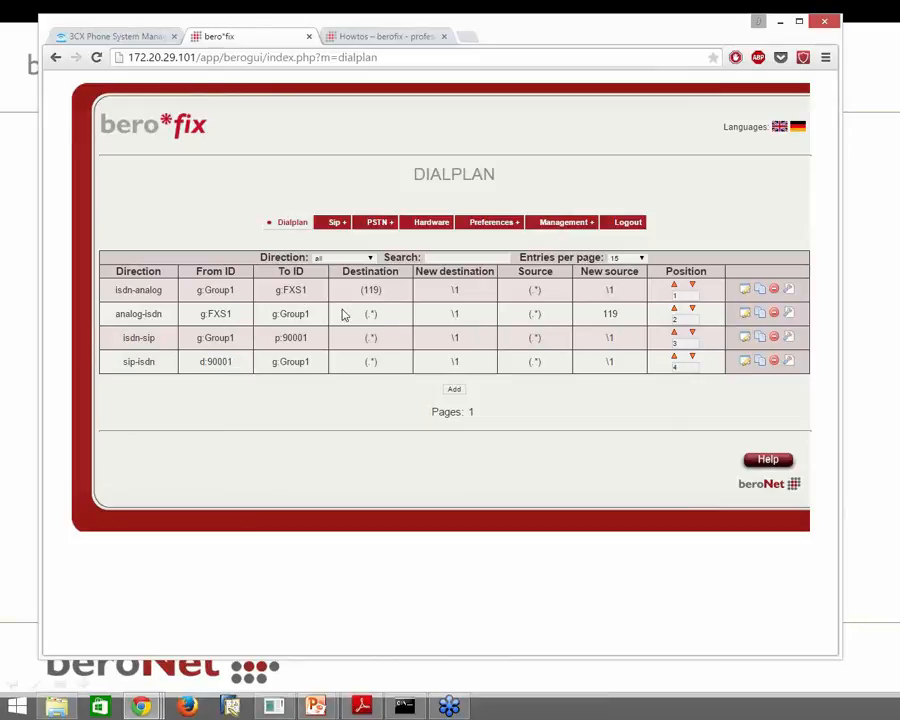
# Go over the isdn/analog directions and 119 numbers of the first two dialplan rules
pyautogui.doubleClick(122, 290)
pyautogui.doubleClick(379, 291)
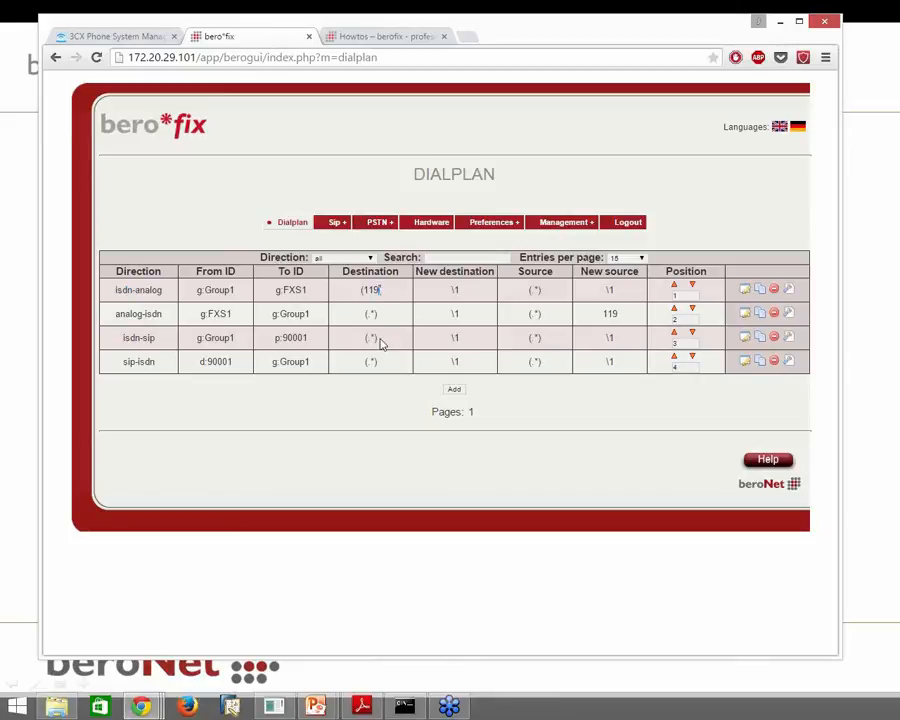
pyautogui.doubleClick(150, 290)
pyautogui.doubleClick(130, 314)
pyautogui.doubleClick(152, 314)
pyautogui.doubleClick(609, 314)
# Show the 3CX Extension Status page, where extensions 100 and 101 are Not Registered
pyautogui.click(534, 404)
pyautogui.rightClick(534, 402)
pyautogui.click(492, 418)
pyautogui.click(140, 37)
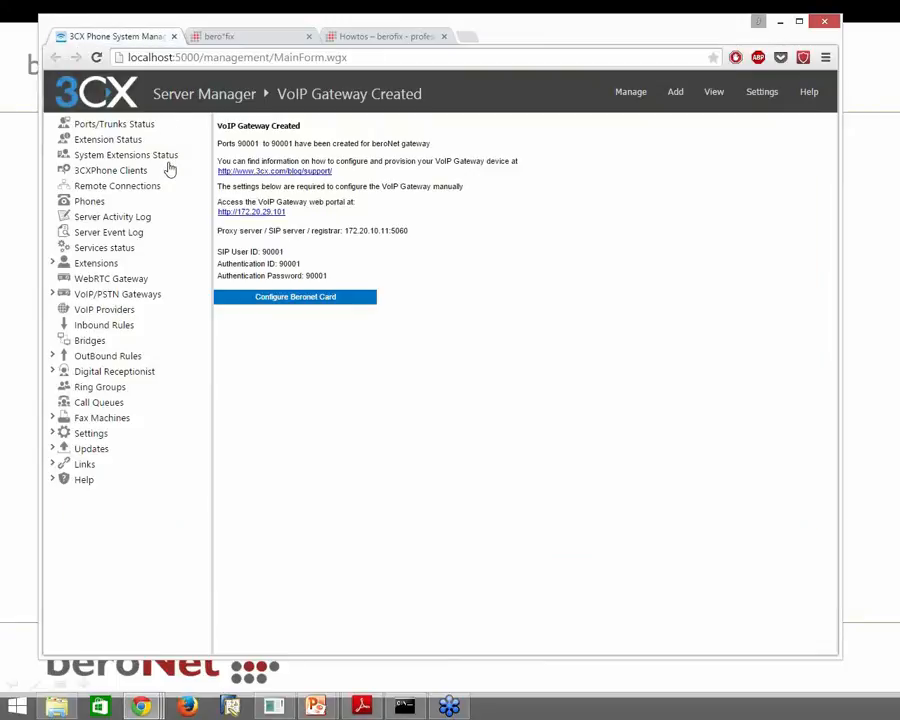
pyautogui.click(130, 142)
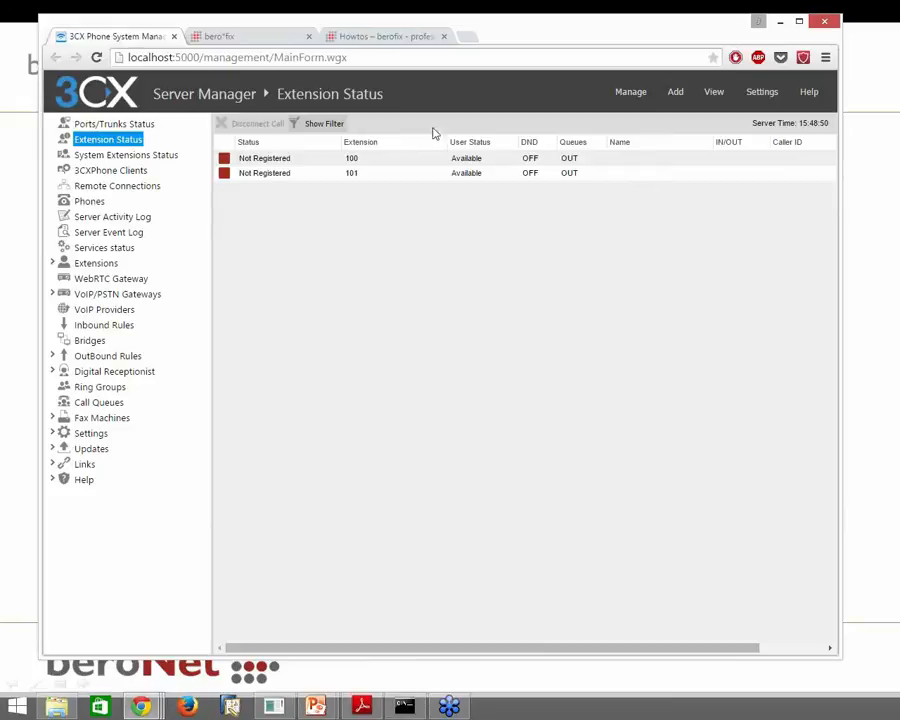
# Add extension 102 with authentication ID 102 and a replaced password, then return to berofix
pyautogui.click(106, 264)
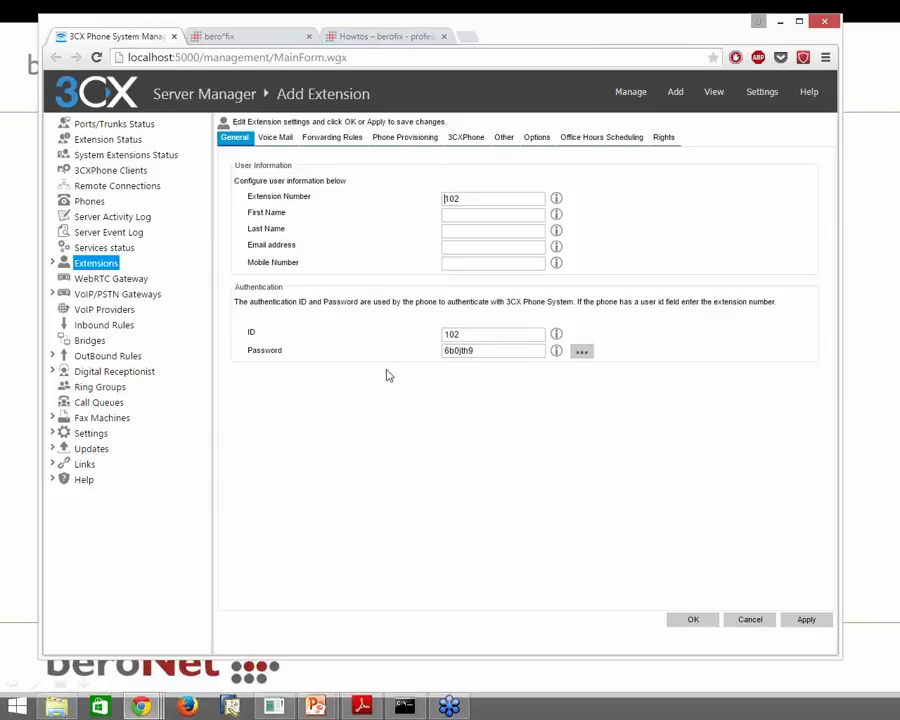
pyautogui.moveTo(474, 334); pyautogui.dragTo(426, 340)
pyautogui.hotkey('ctrl', 'c')
pyautogui.moveTo(488, 352); pyautogui.dragTo(424, 358)
pyautogui.hotkey('ctrl', 'v')
pyautogui.click(806, 620)
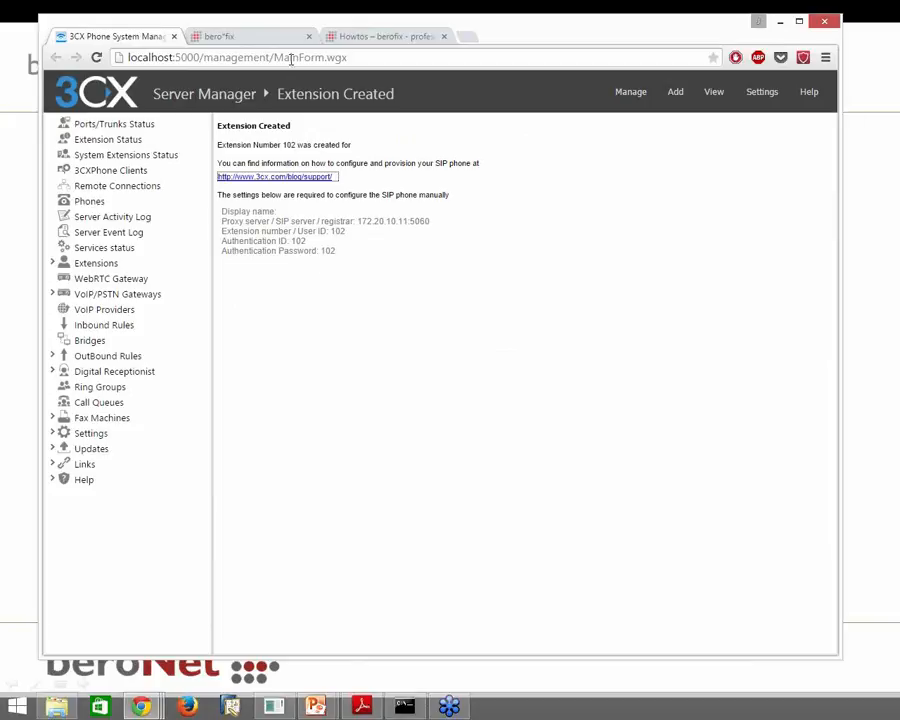
pyautogui.click(240, 37)
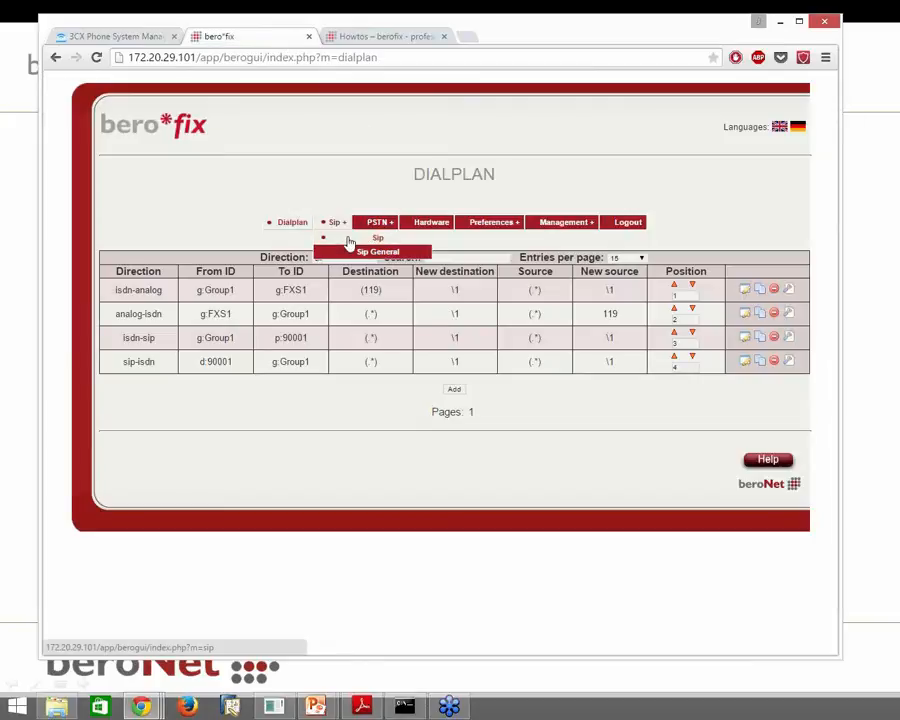
# Start a new SIP account in berofix named 102
pyautogui.click(349, 239)
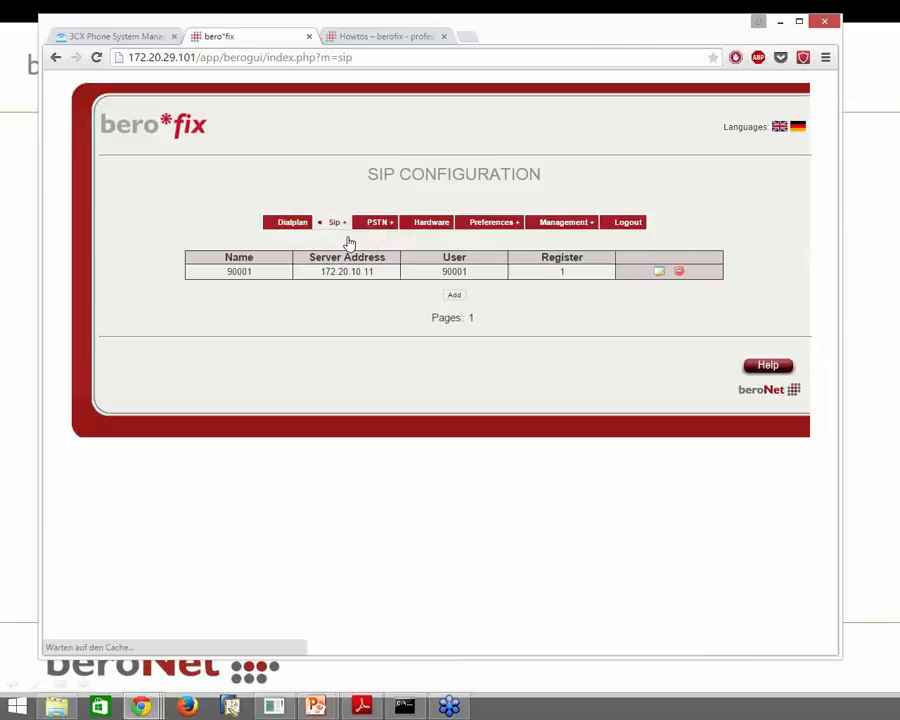
pyautogui.click(454, 294)
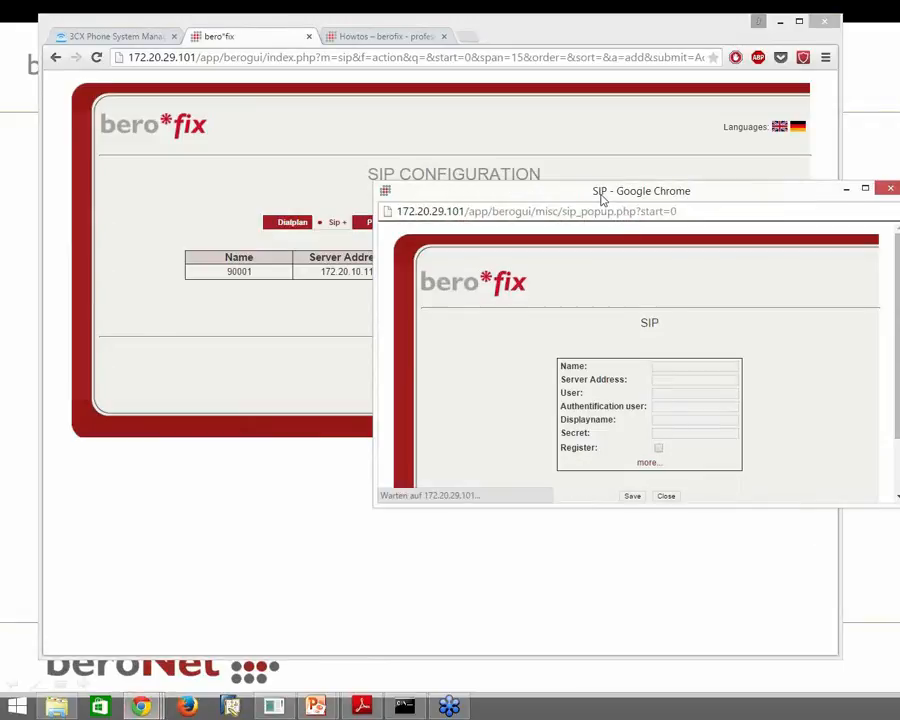
pyautogui.moveTo(600, 194); pyautogui.dragTo(442, 140)
pyautogui.click(505, 311)
pyautogui.write('102')
pyautogui.press('Tab')
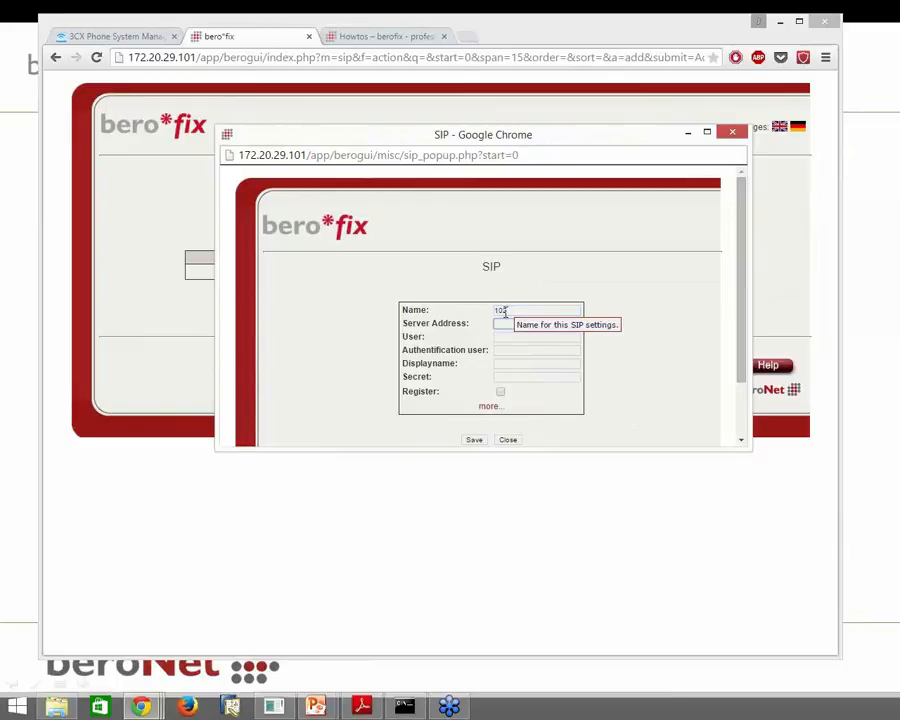
# Set server 172.20.10.11, user 102, the authentication password and Register, then save
pyautogui.write('172')
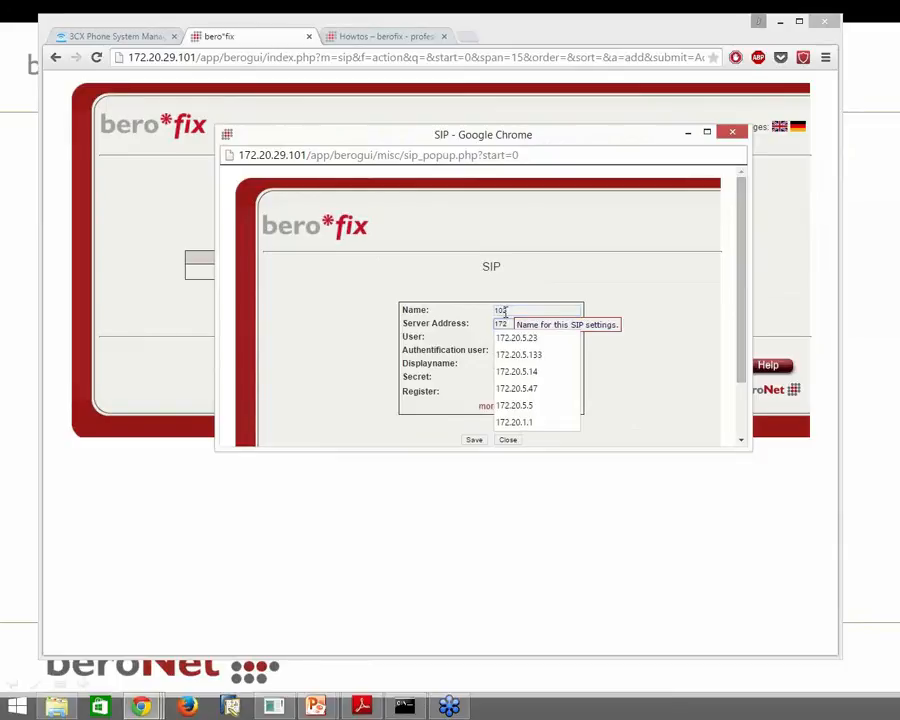
pyautogui.write('.20')
pyautogui.moveTo(554, 141); pyautogui.dragTo(577, 316)
pyautogui.write('.10.11')
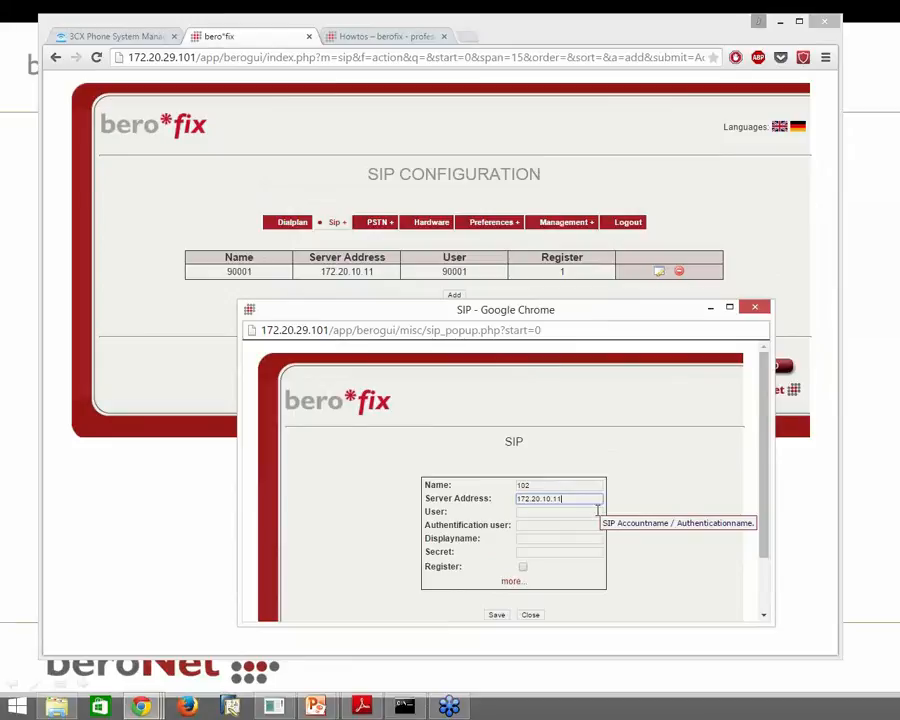
pyautogui.click(580, 511)
pyautogui.write('102')
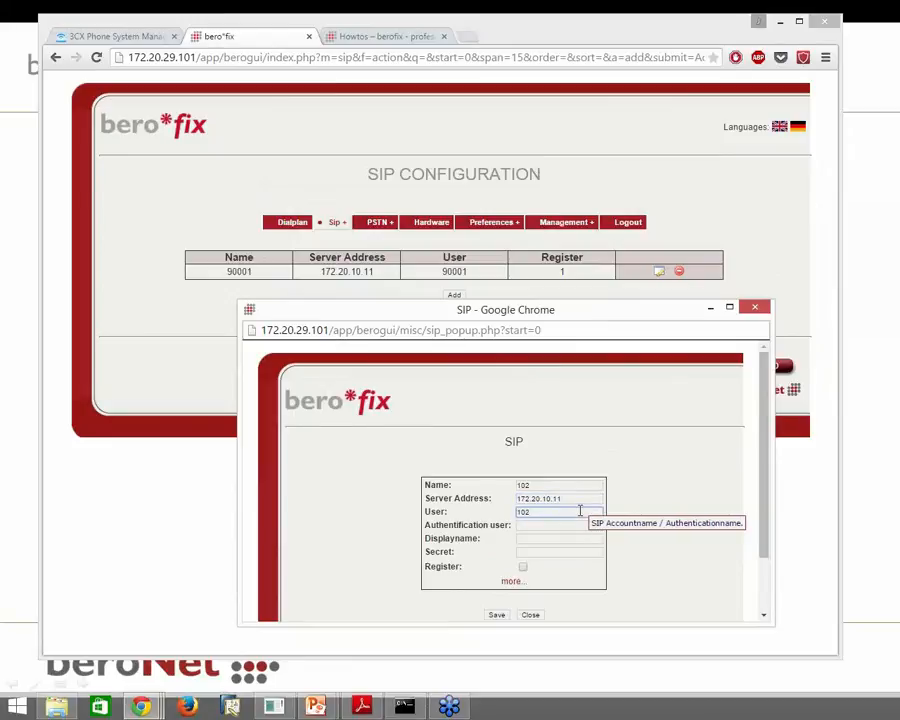
pyautogui.click(578, 550)
pyautogui.write('102')
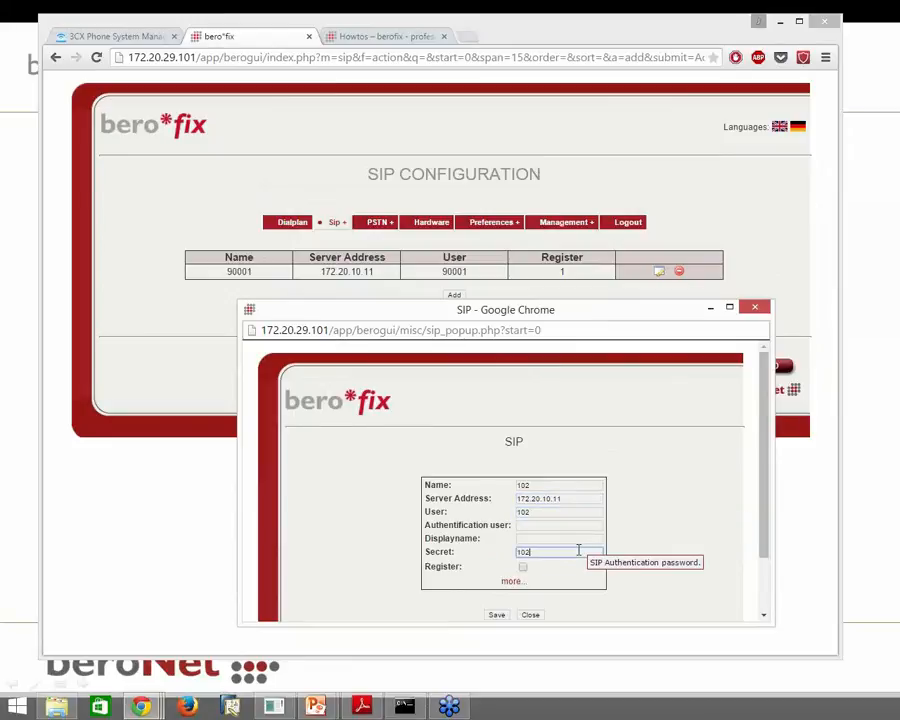
pyautogui.click(523, 567)
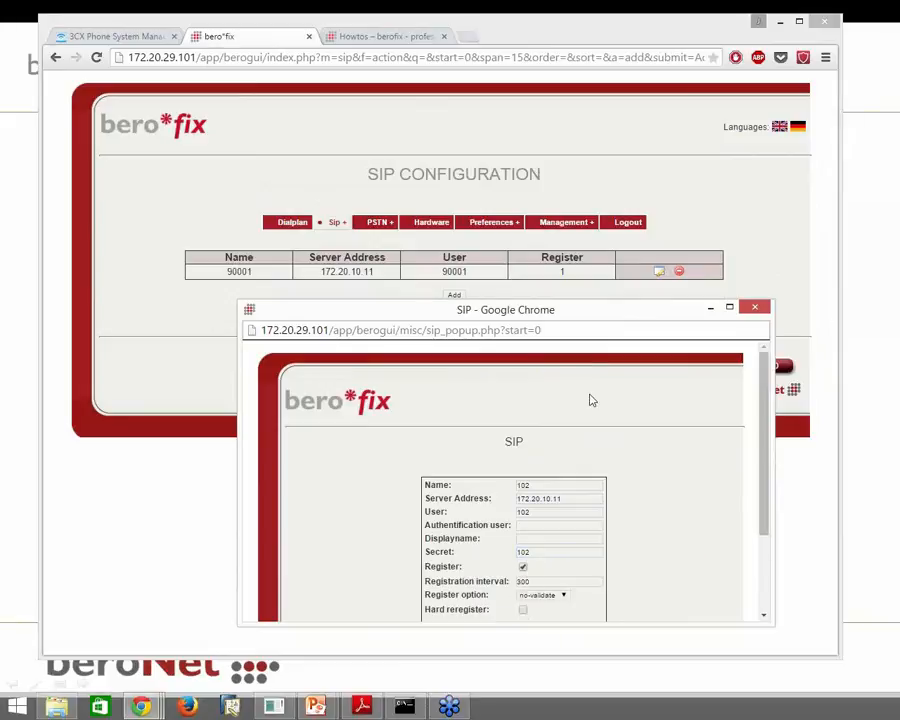
pyautogui.moveTo(588, 314); pyautogui.dragTo(589, 150)
pyautogui.scroll(-3, 619, 428)
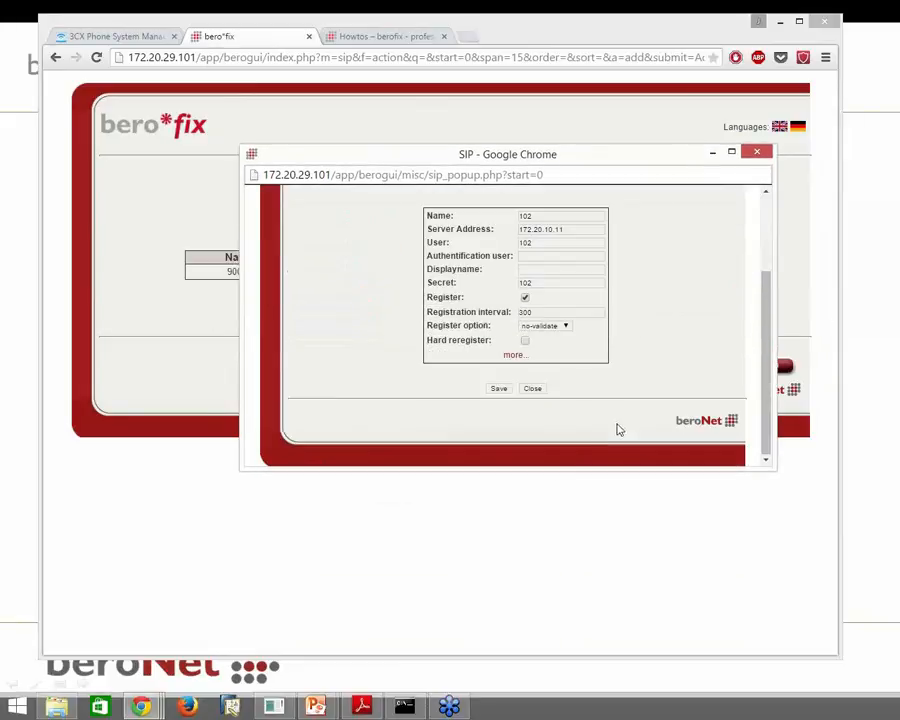
pyautogui.click(498, 389)
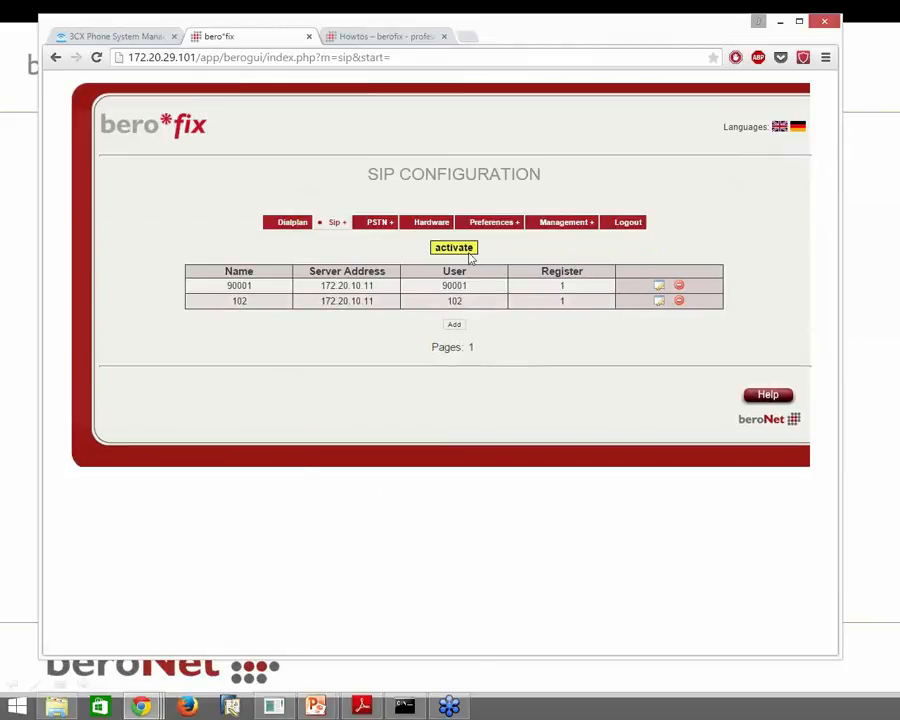
# Activate the SIP settings and check that accounts 102 and 90001 are registered
pyautogui.click(466, 252)
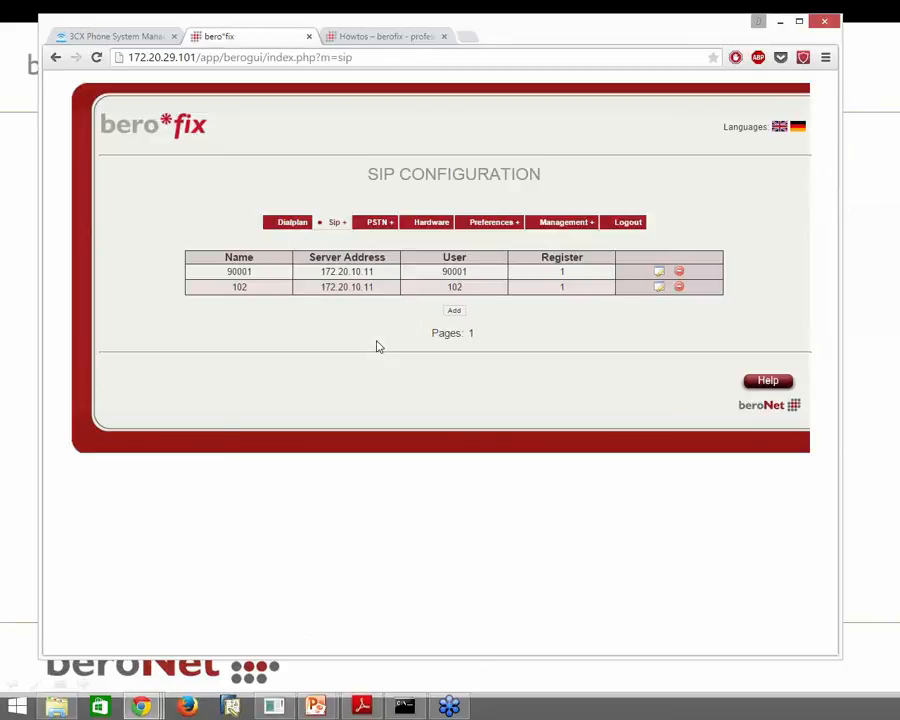
pyautogui.click(554, 237)
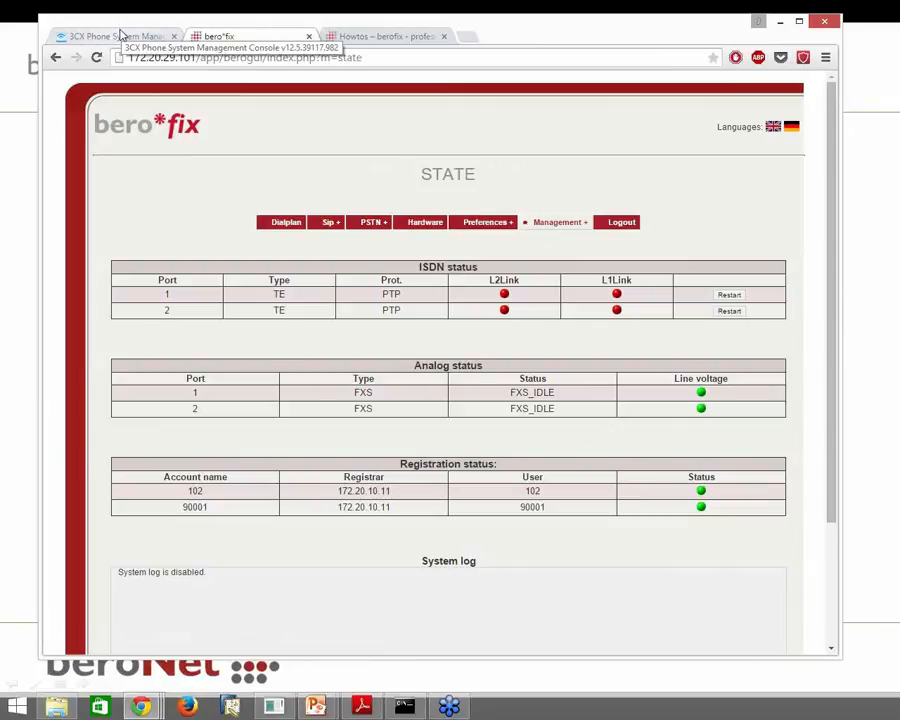
pyautogui.click(120, 35)
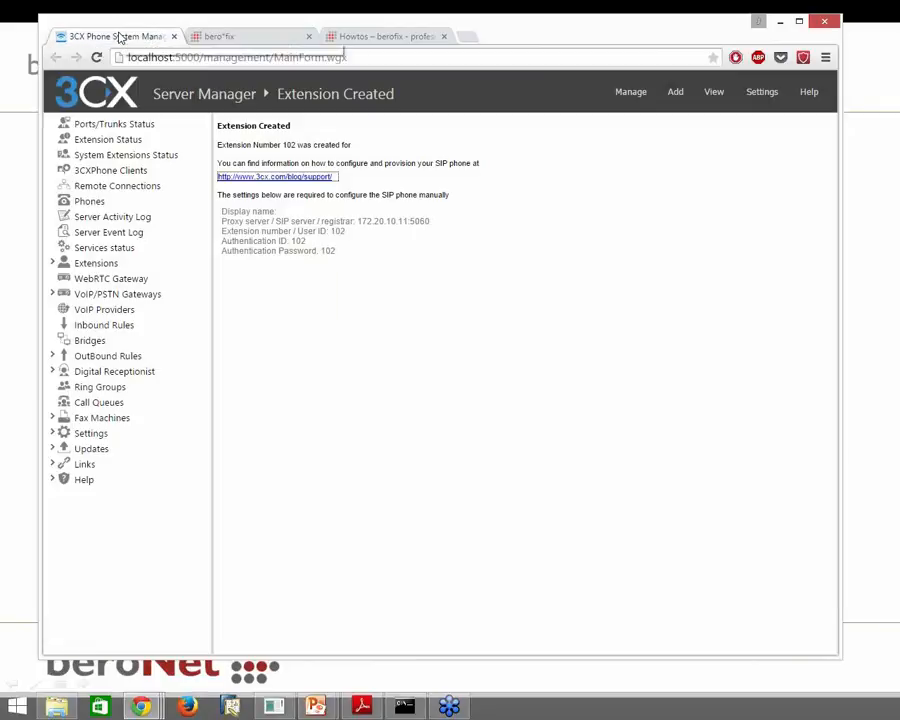
pyautogui.click(153, 126)
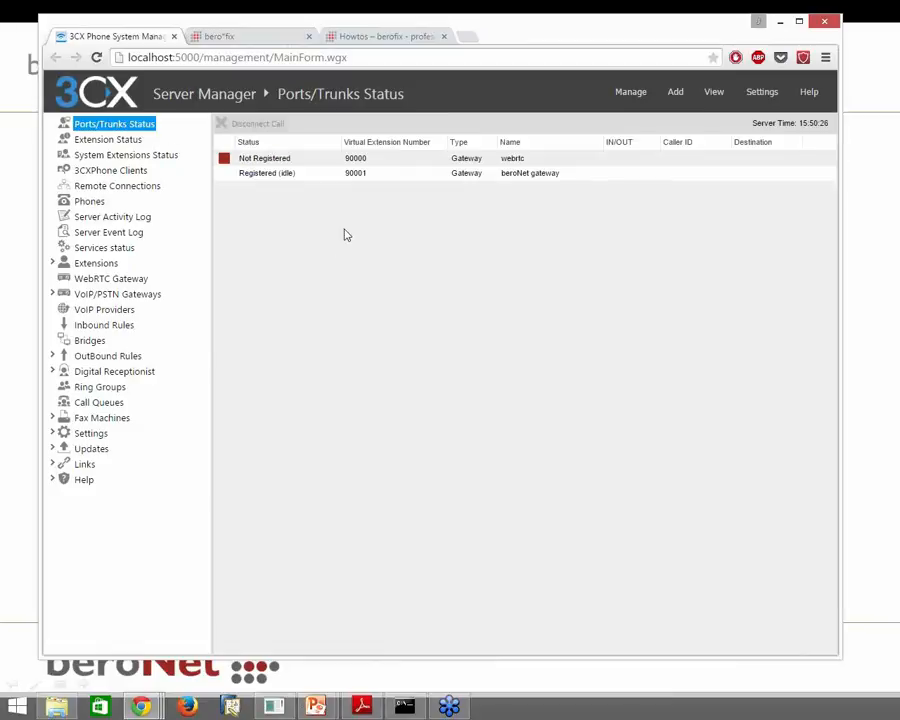
pyautogui.click(268, 36)
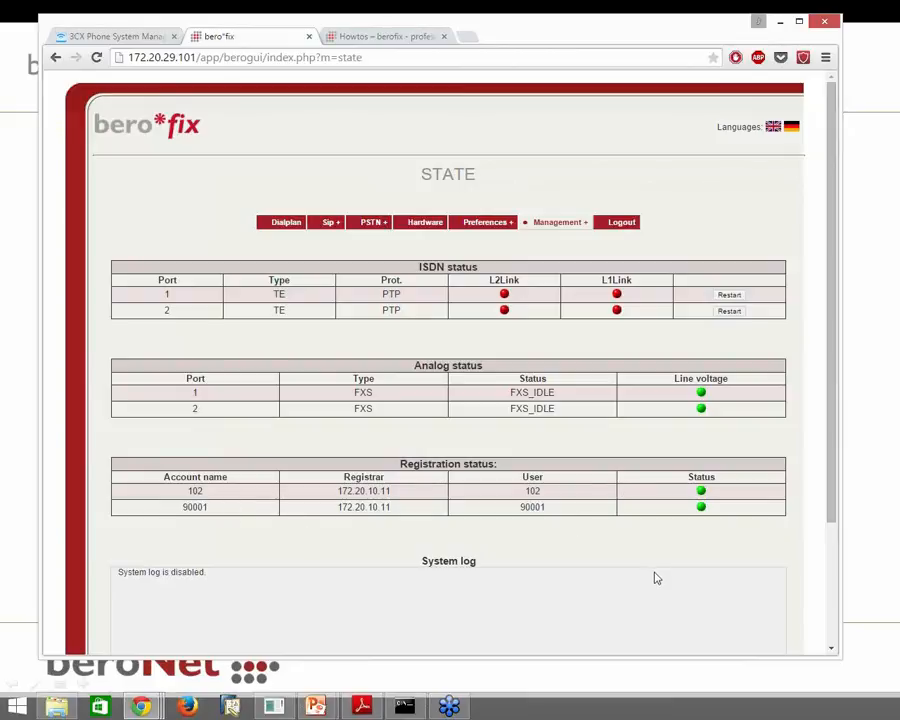
# Check the FXS2 analog group and start a new dialplan rule
pyautogui.click(386, 250)
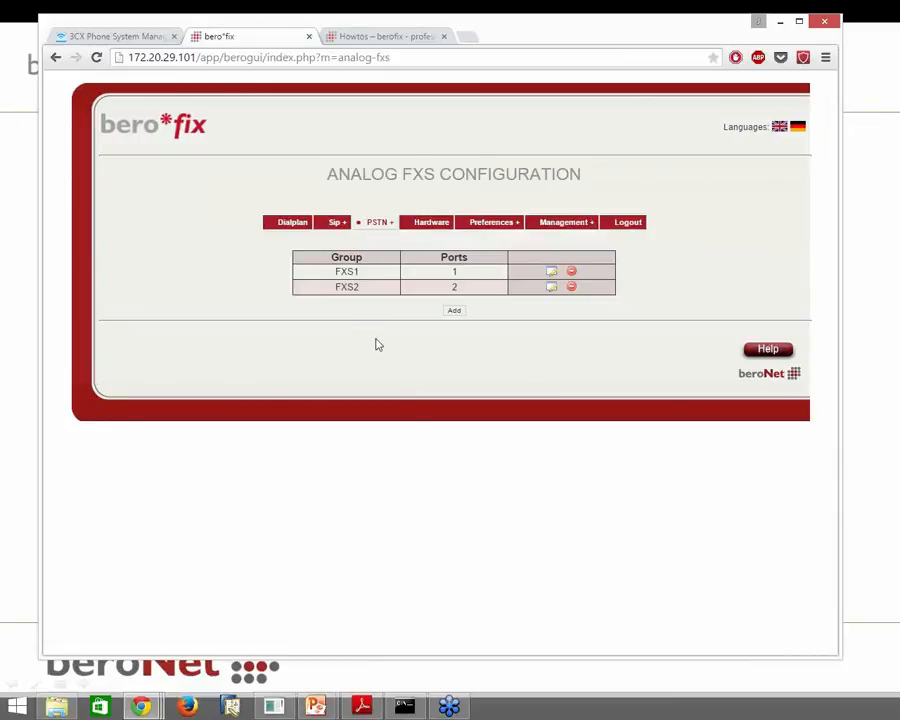
pyautogui.moveTo(358, 287); pyautogui.dragTo(352, 287)
pyautogui.moveTo(344, 229)
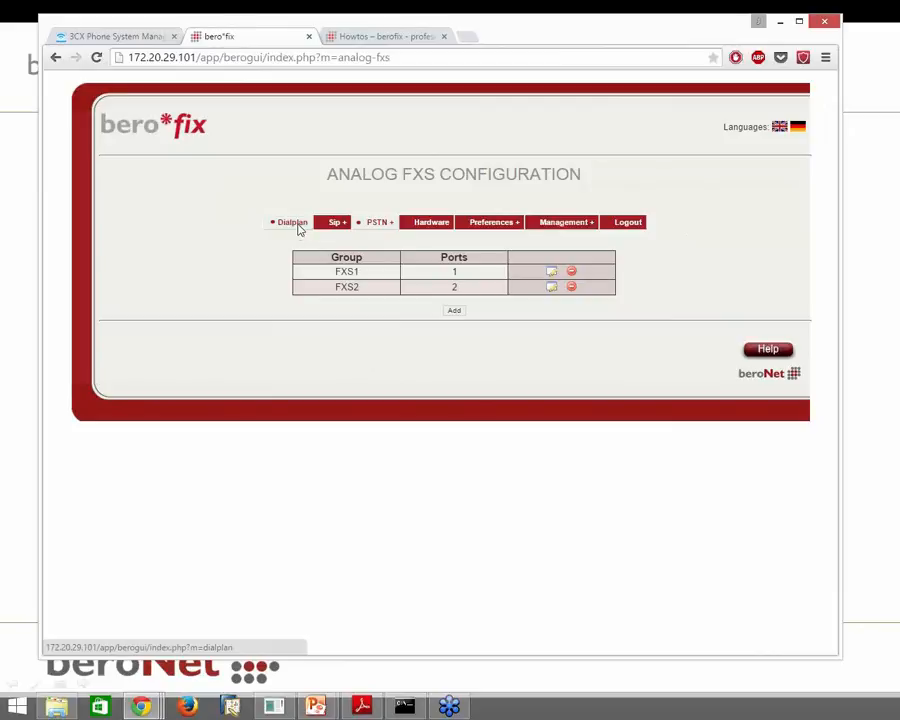
pyautogui.click(297, 228)
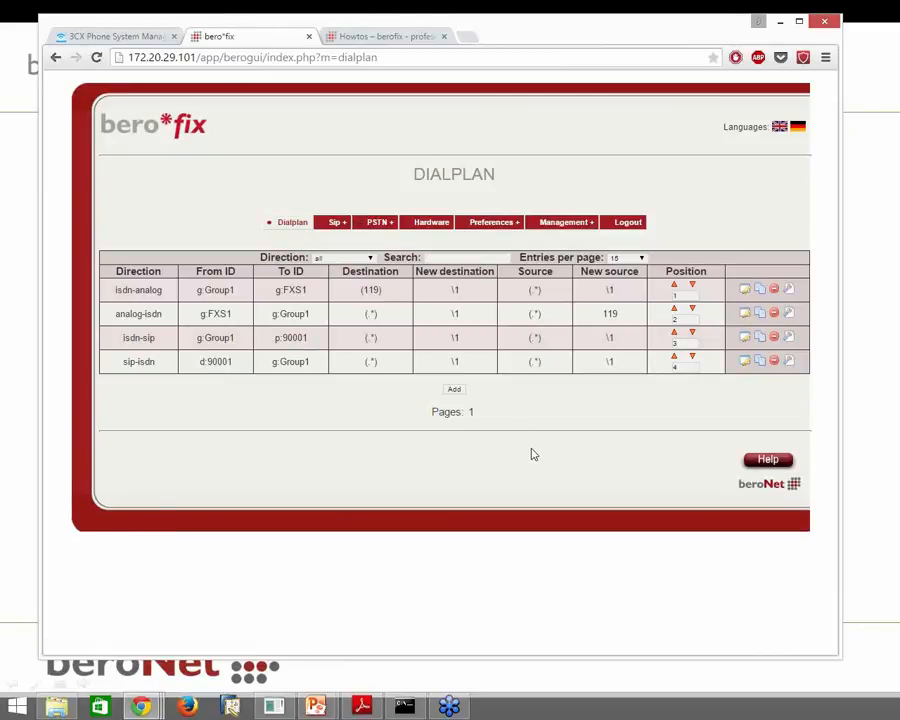
pyautogui.click(456, 390)
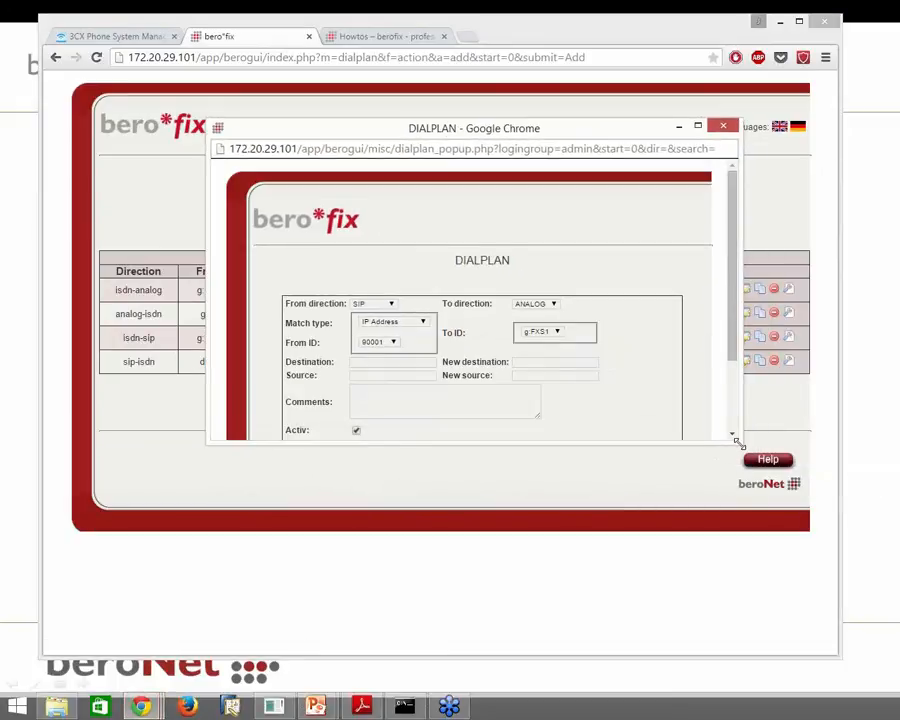
pyautogui.moveTo(735, 438); pyautogui.dragTo(764, 579)
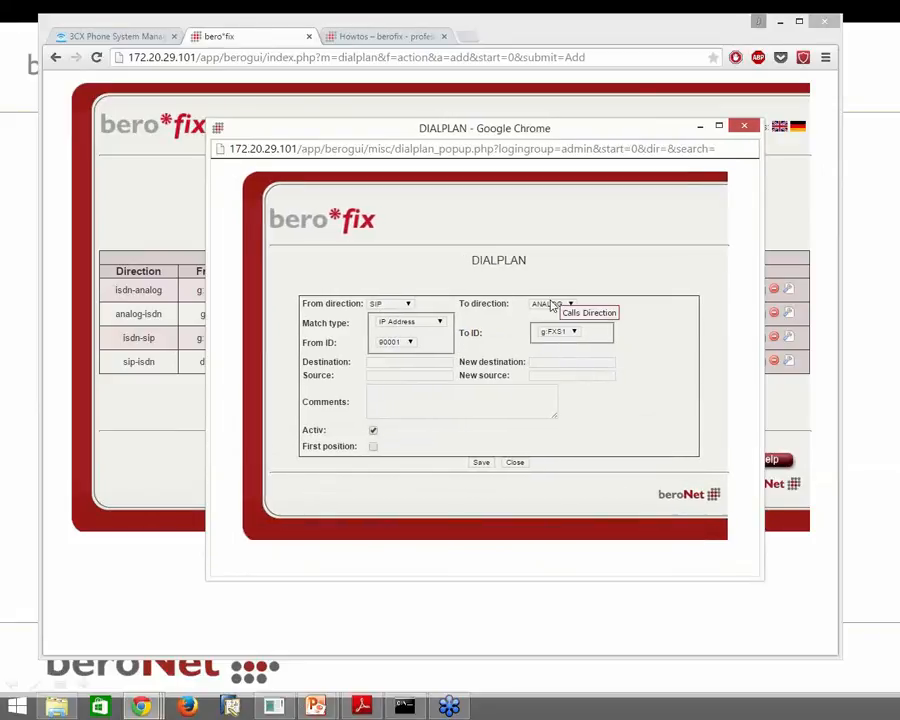
# Save a first-position rule from p:102 to g:FXS2 with destination 102
pyautogui.click(410, 343)
pyautogui.click(388, 359)
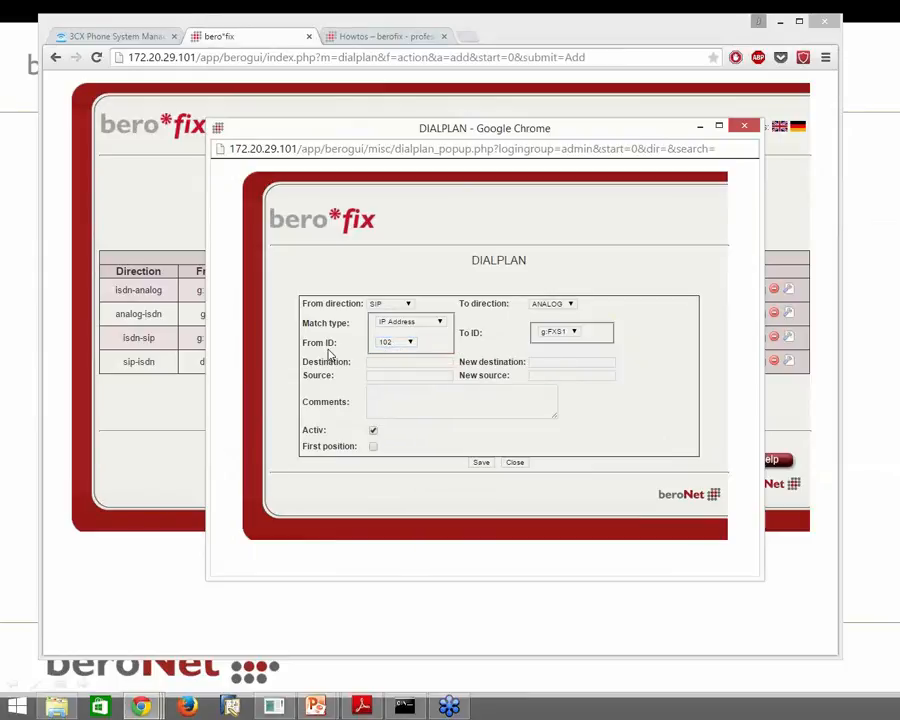
pyautogui.click(567, 330)
pyautogui.click(572, 352)
pyautogui.click(442, 361)
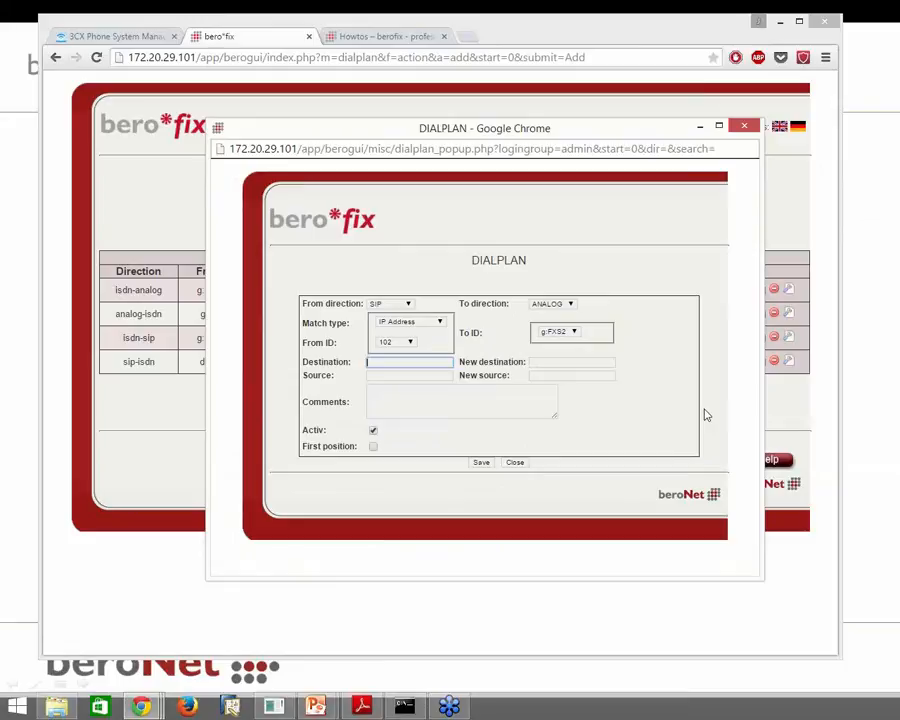
pyautogui.write('102')
pyautogui.click(689, 415)
pyautogui.click(373, 447)
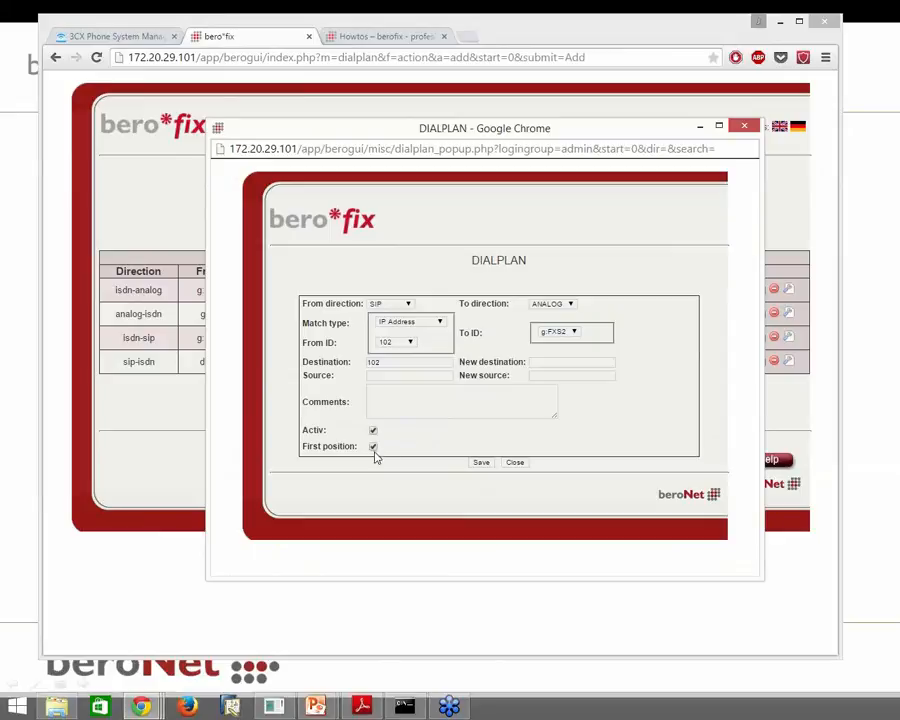
pyautogui.click(480, 463)
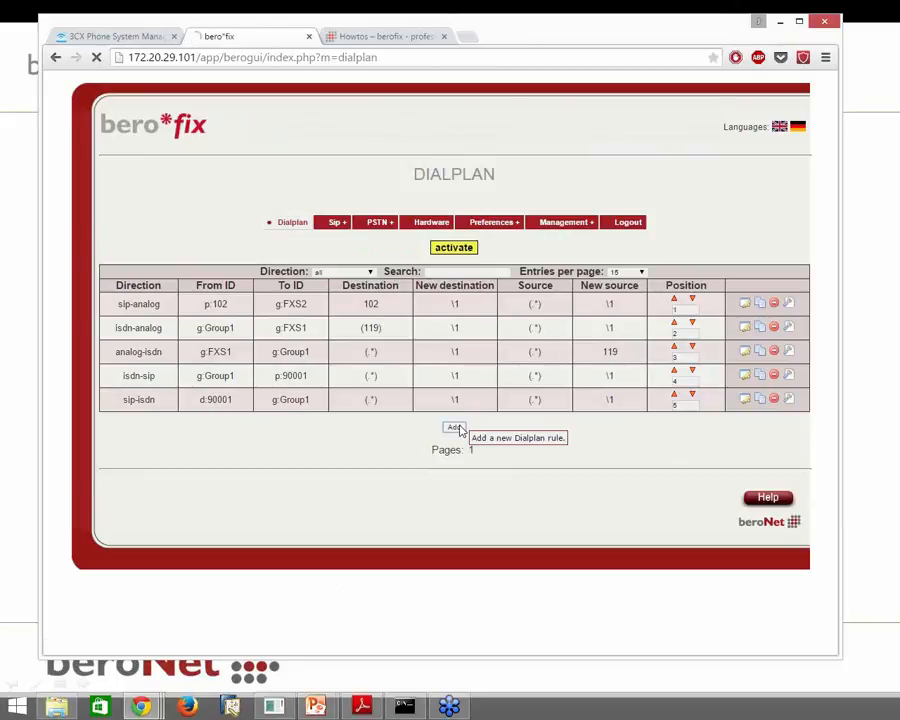
# Start another dialplan rule matching calls from ANALOG group g:FXS2
pyautogui.click(457, 428)
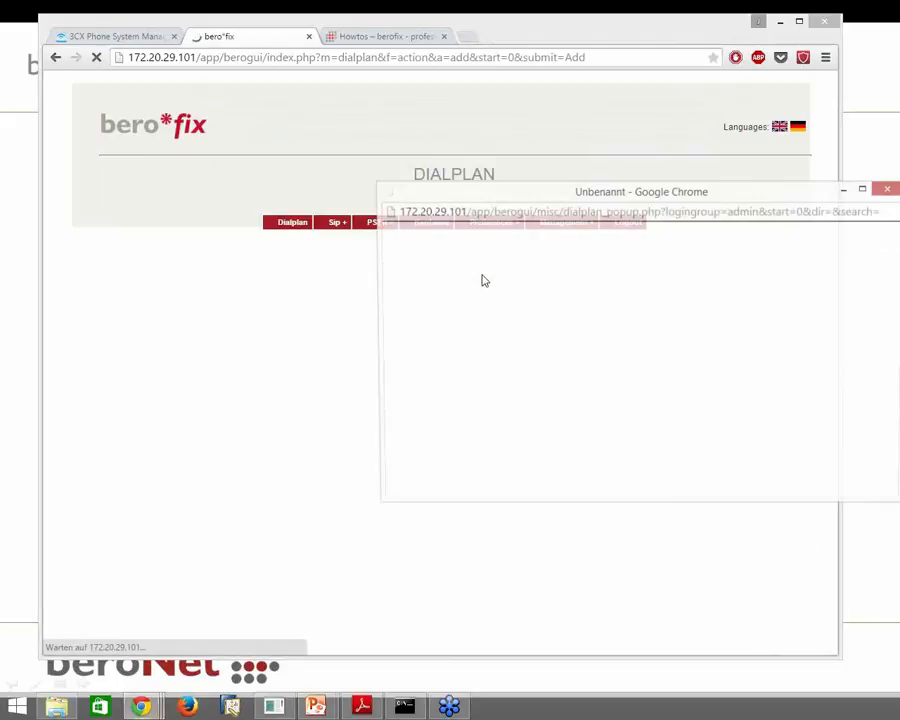
pyautogui.moveTo(497, 193); pyautogui.dragTo(257, 124)
pyautogui.moveTo(661, 424); pyautogui.dragTo(714, 570)
pyautogui.click(333, 291)
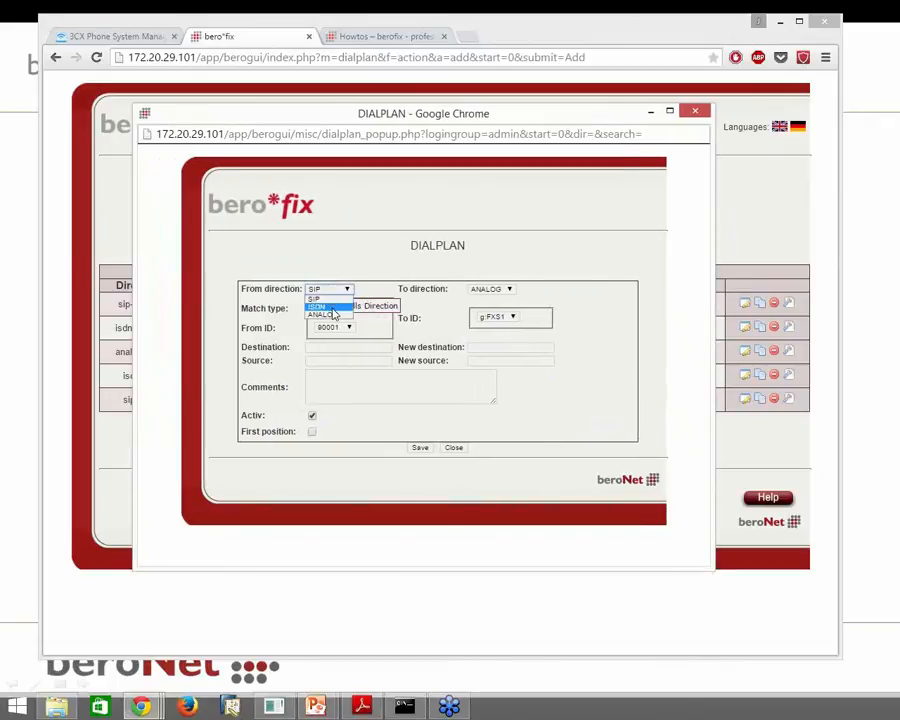
pyautogui.click(333, 314)
pyautogui.click(348, 309)
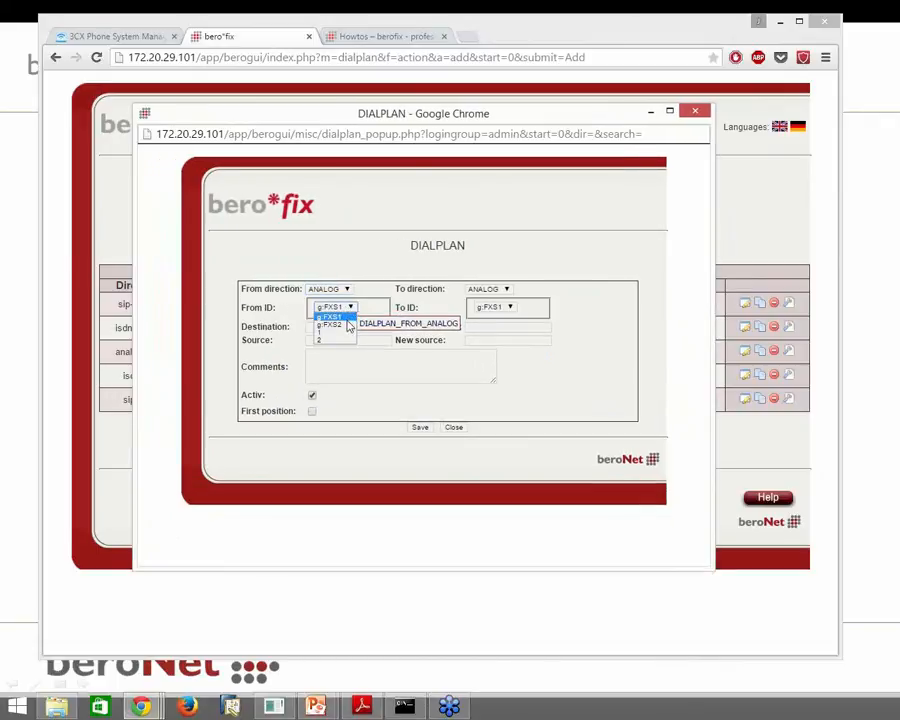
pyautogui.click(345, 323)
# Route it to SIP p:102 with new source 102 at first position, save and activate
pyautogui.click(506, 290)
pyautogui.click(500, 299)
pyautogui.click(507, 307)
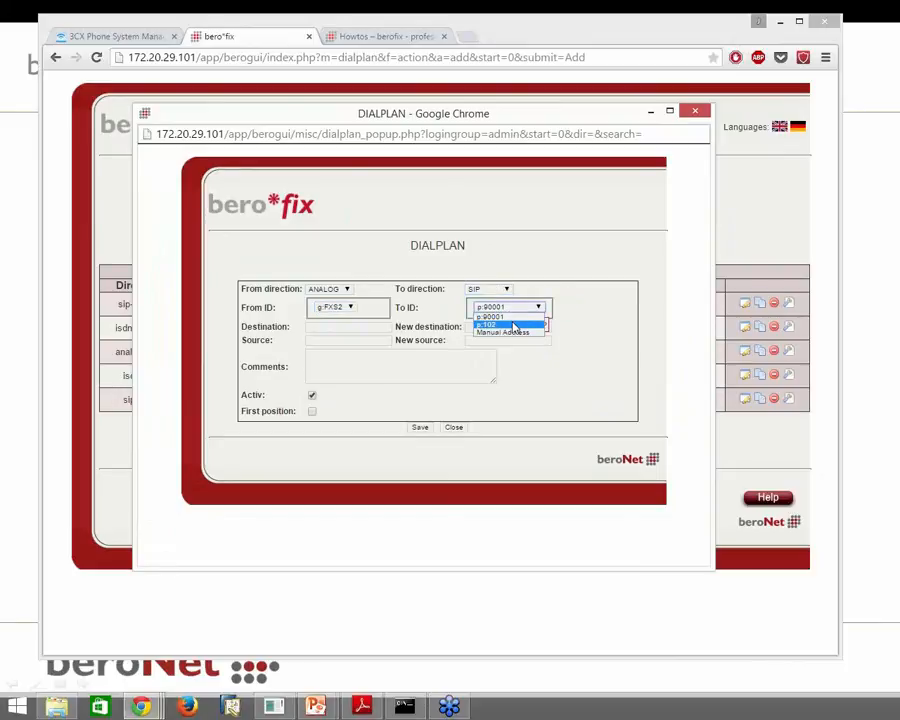
pyautogui.click(513, 324)
pyautogui.click(530, 340)
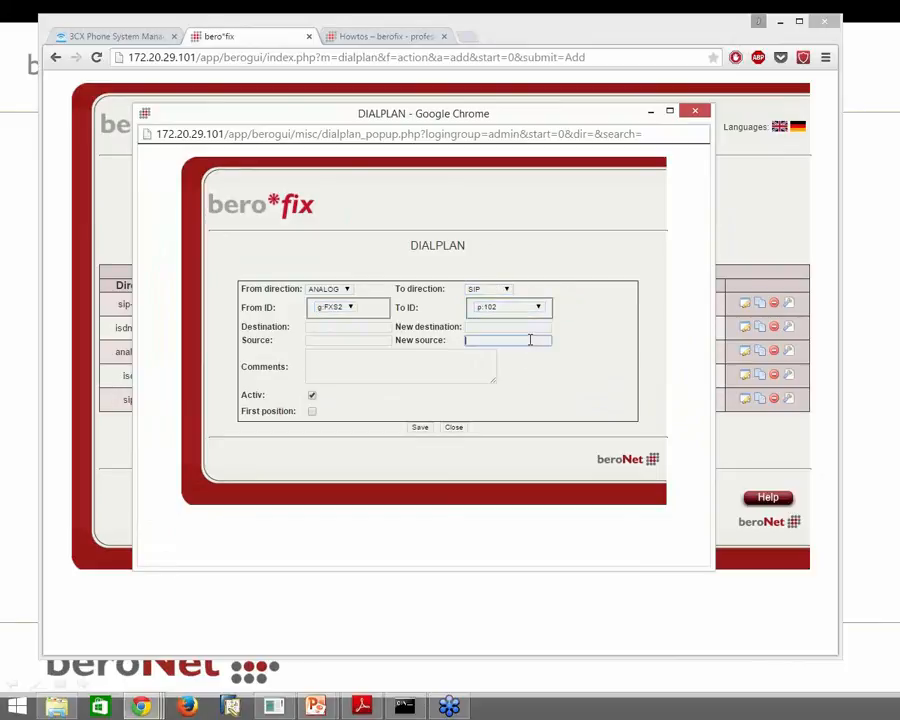
pyautogui.click(605, 385)
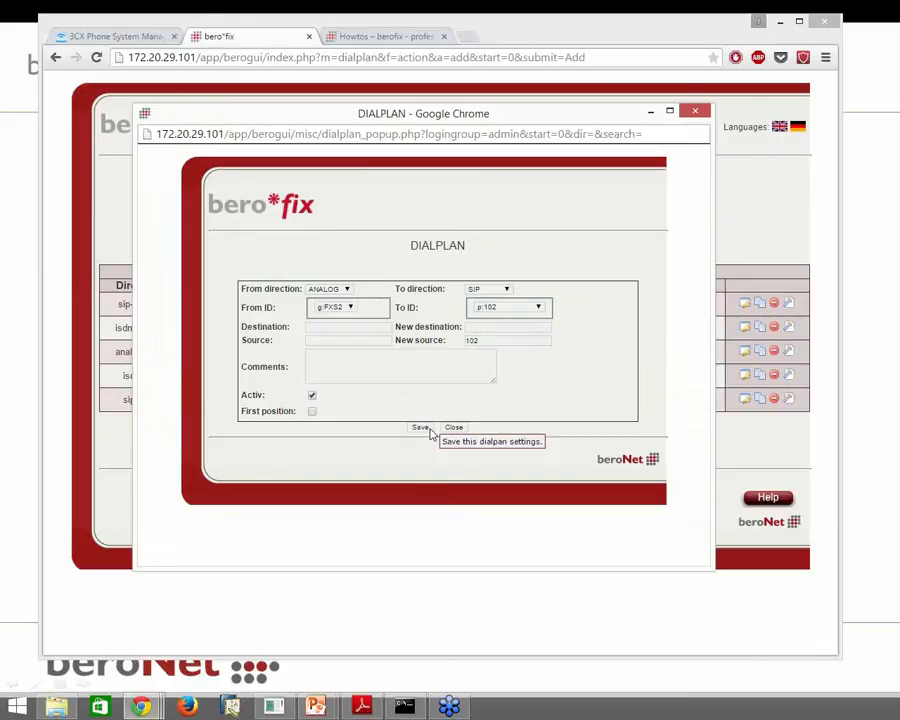
pyautogui.click(312, 411)
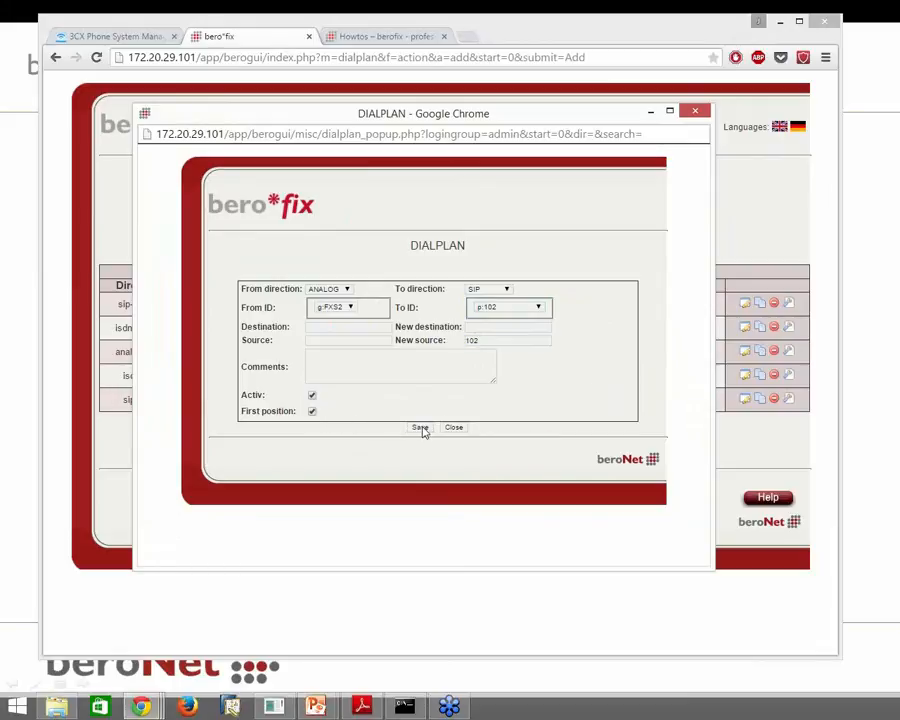
pyautogui.click(420, 427)
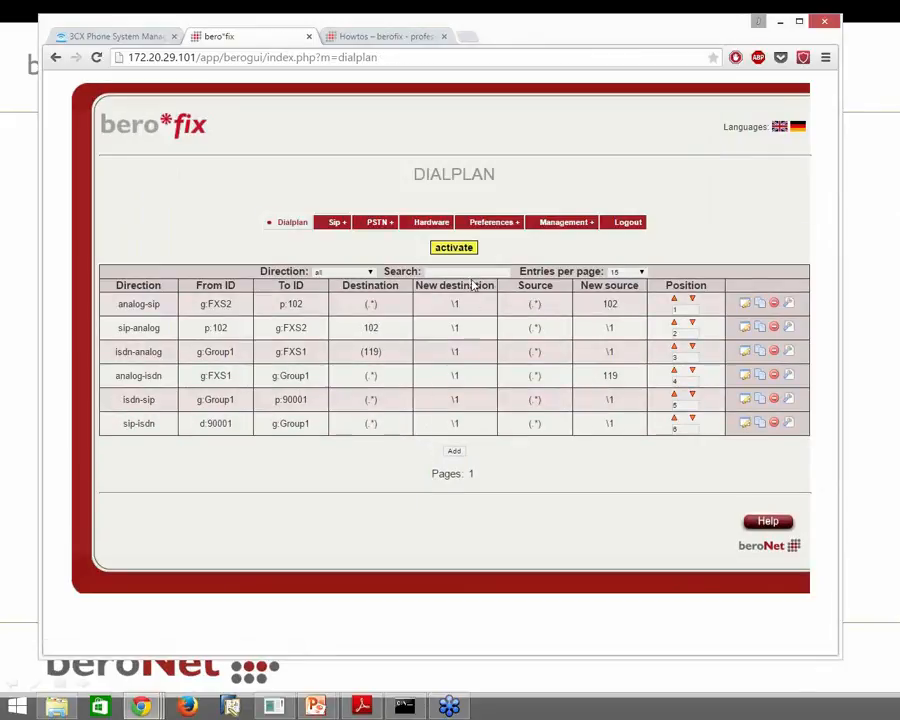
pyautogui.click(460, 248)
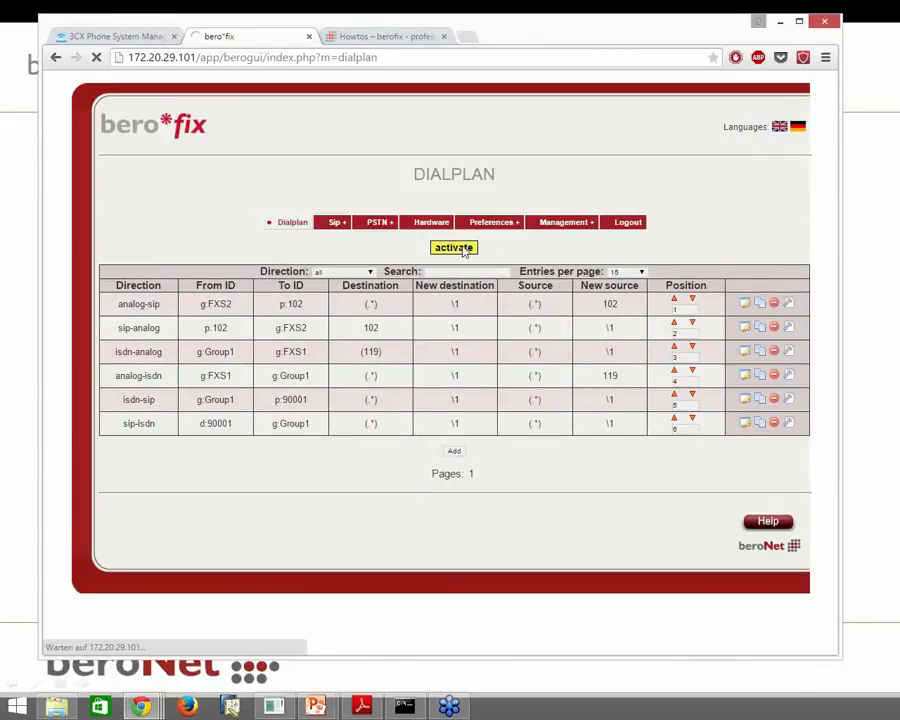